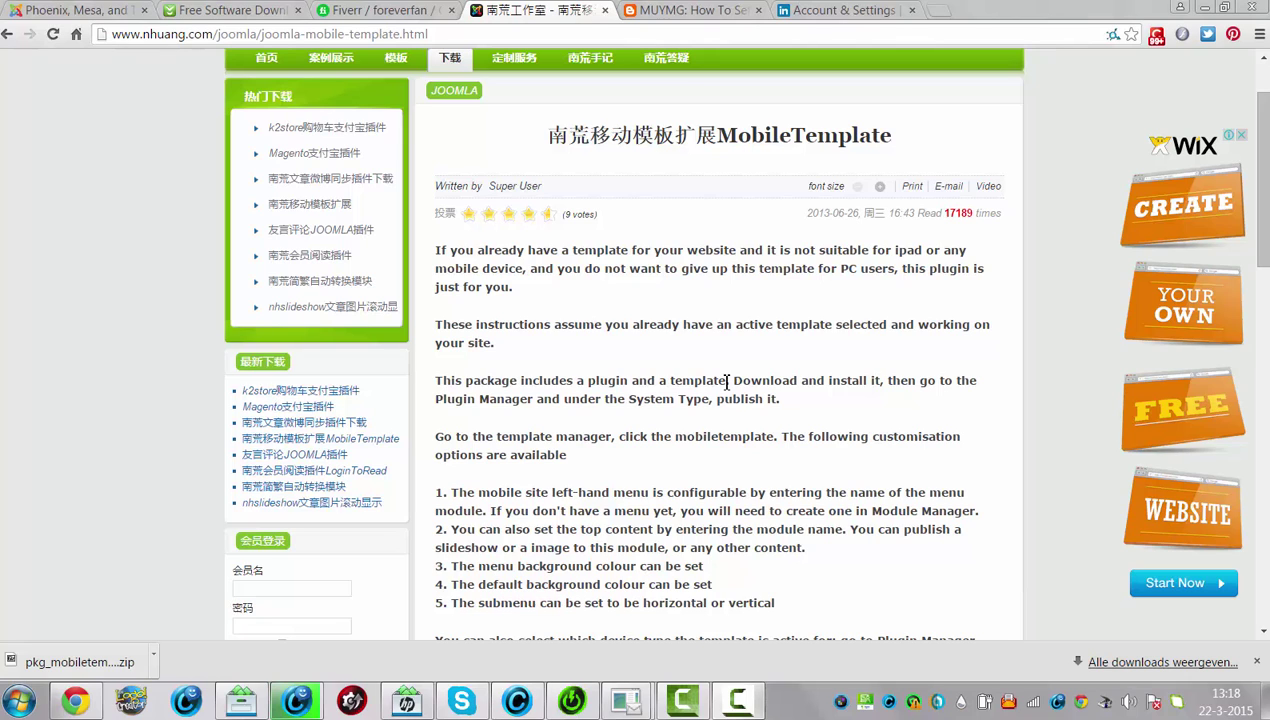
# Open the package file upload page of the Joomla Extension Manager.
pyautogui.click(66, 14)
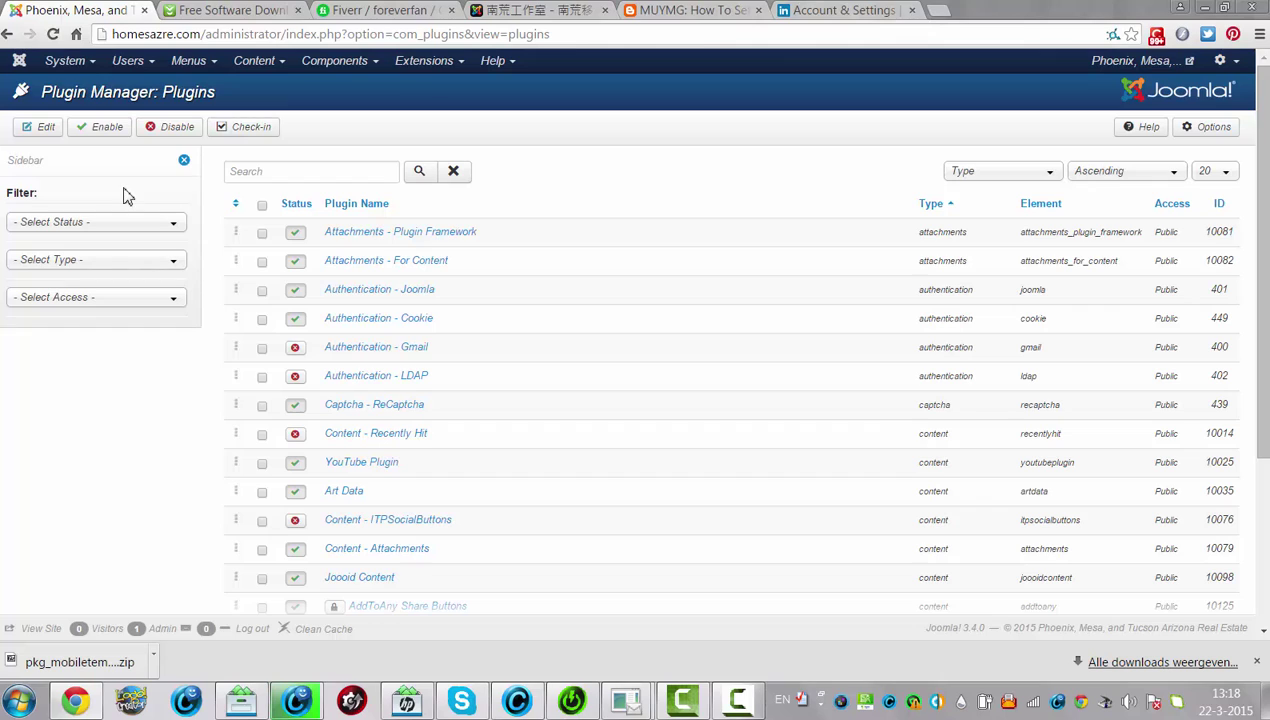
pyautogui.click(424, 62)
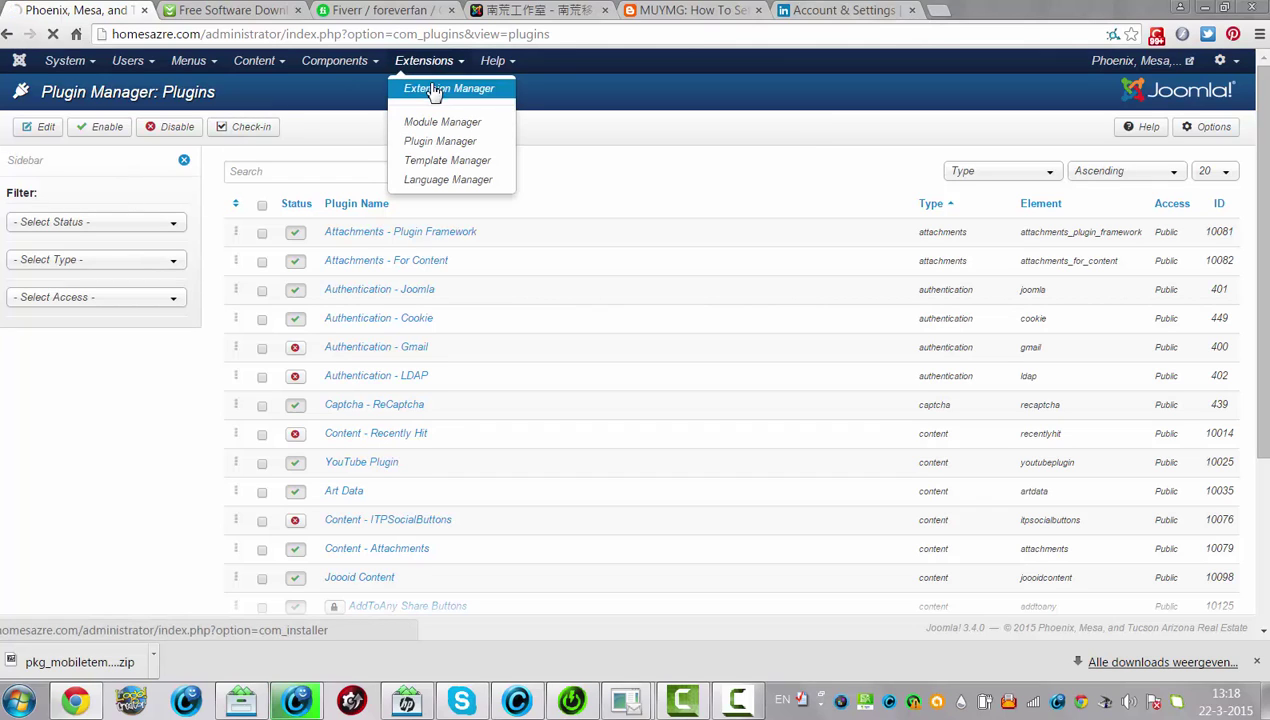
pyautogui.click(435, 92)
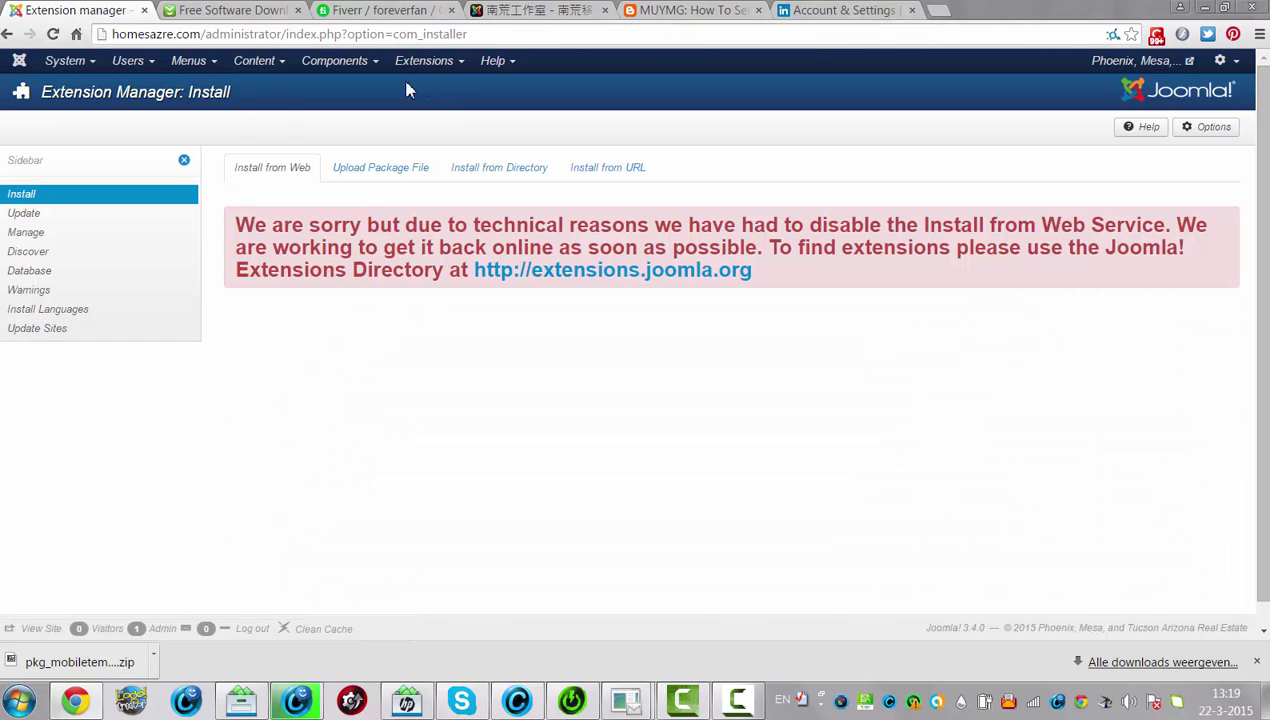
pyautogui.click(366, 174)
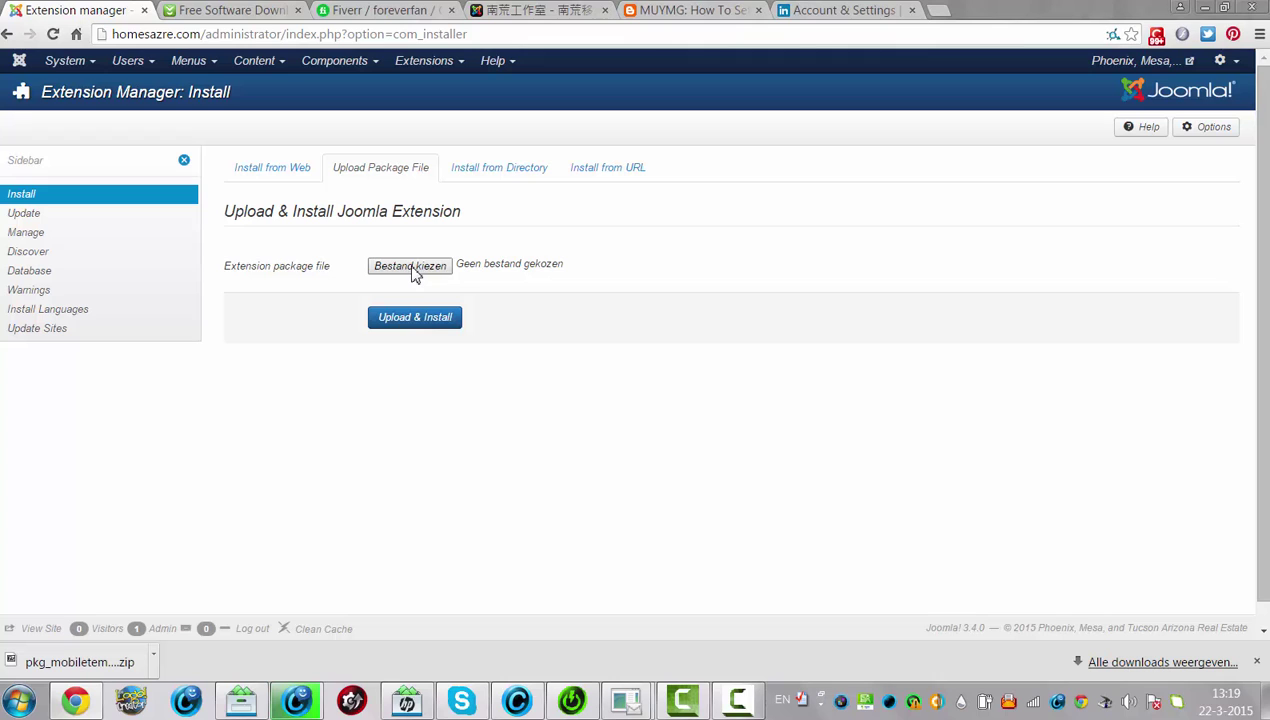
# Choose pkg_mobiletemplate1.2 from the Downloads folder as the extension package and try to upload and install it.
pyautogui.click(412, 267)
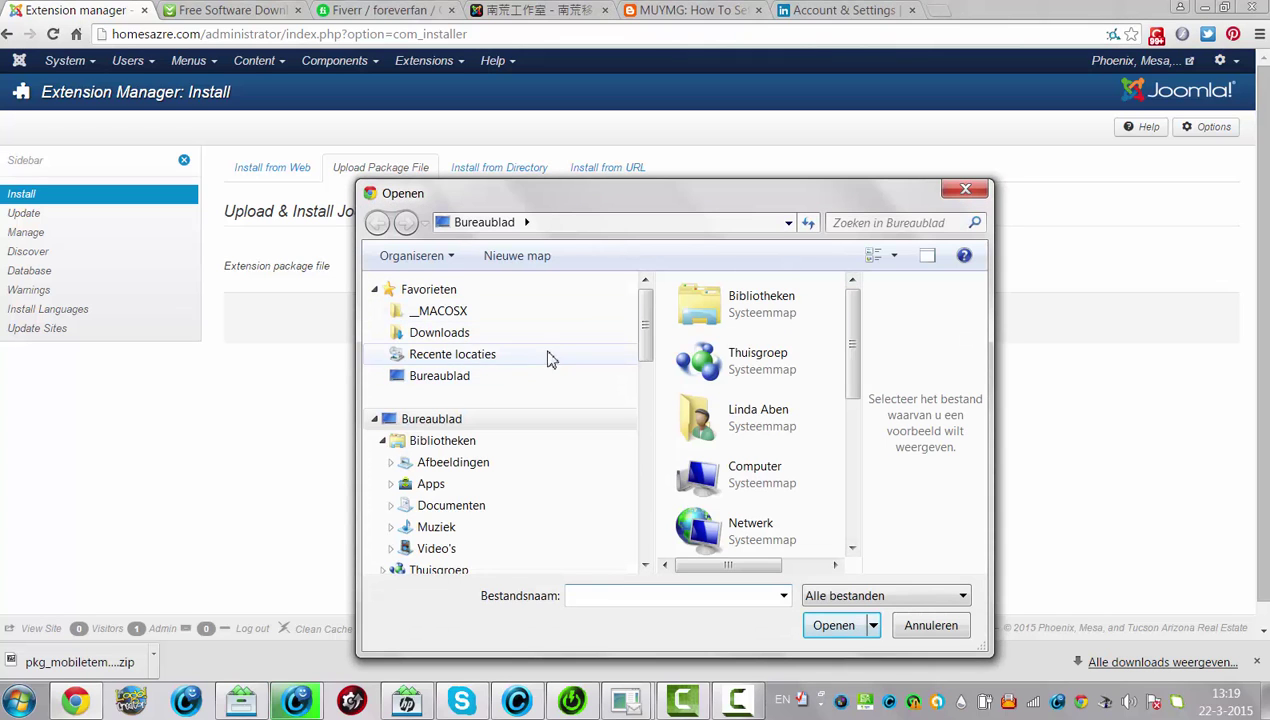
pyautogui.click(465, 336)
pyautogui.moveTo(856, 306); pyautogui.dragTo(876, 478)
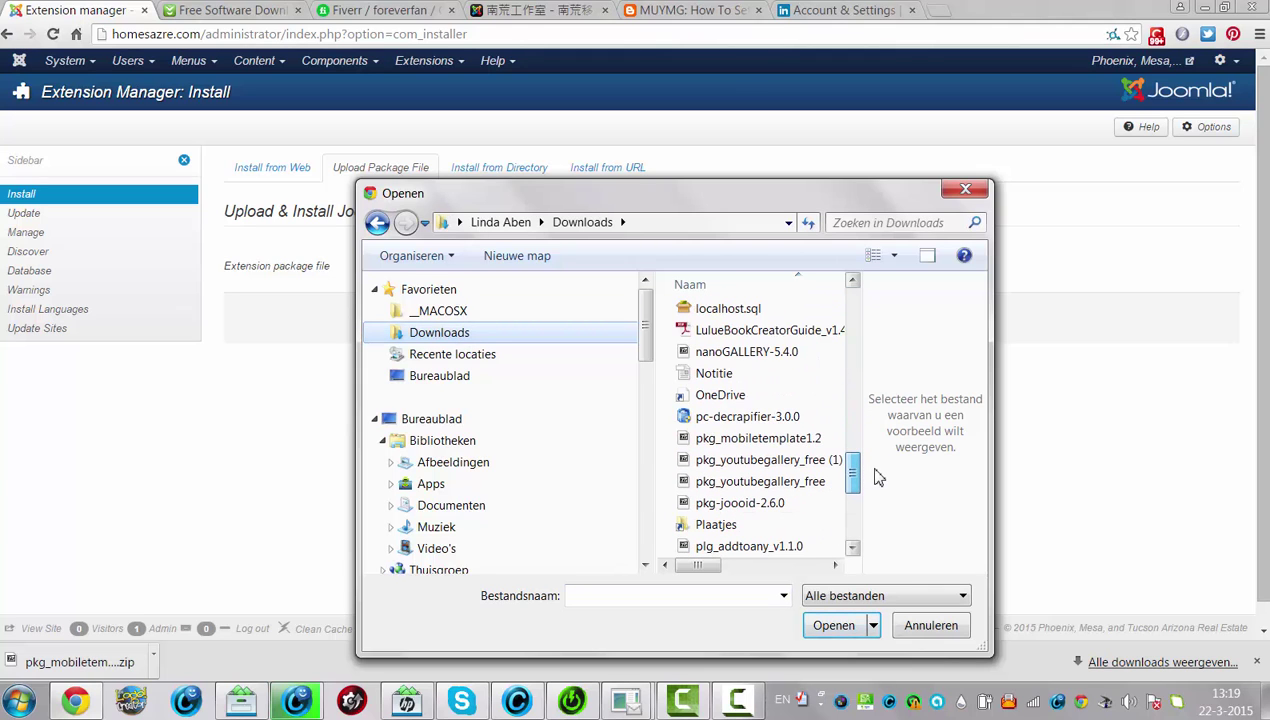
pyautogui.click(787, 446)
pyautogui.click(834, 627)
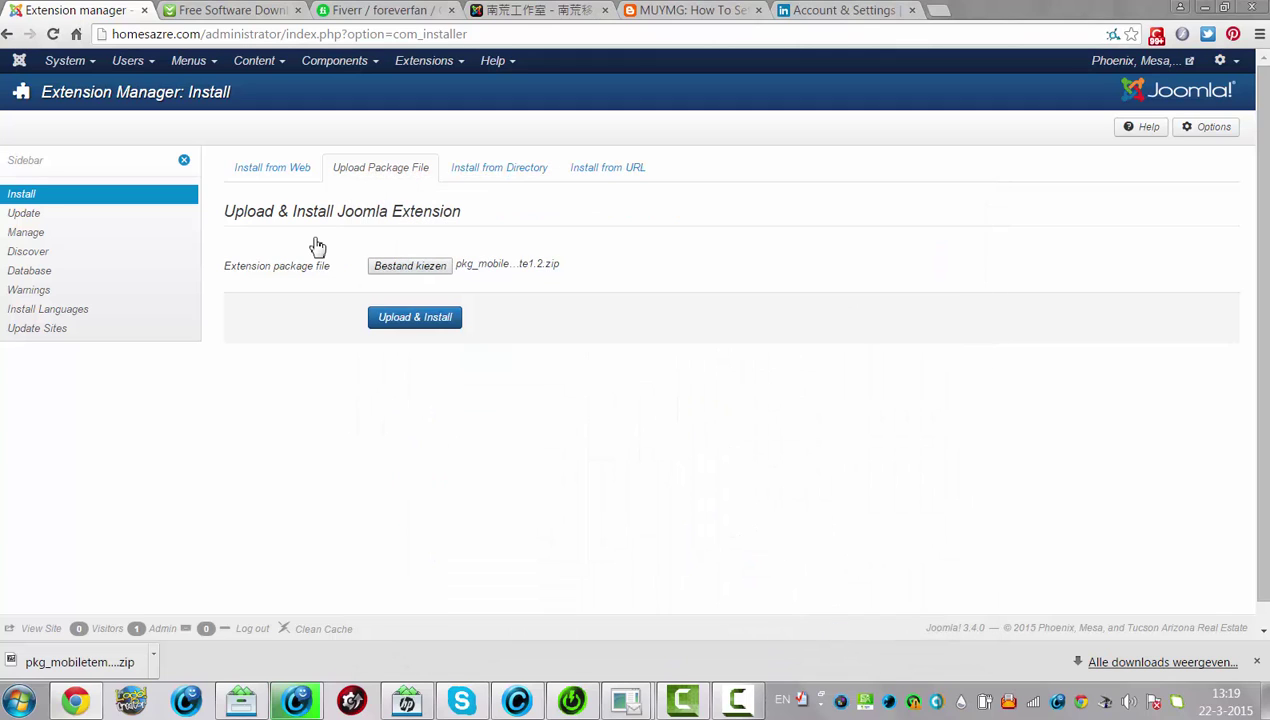
pyautogui.click(405, 324)
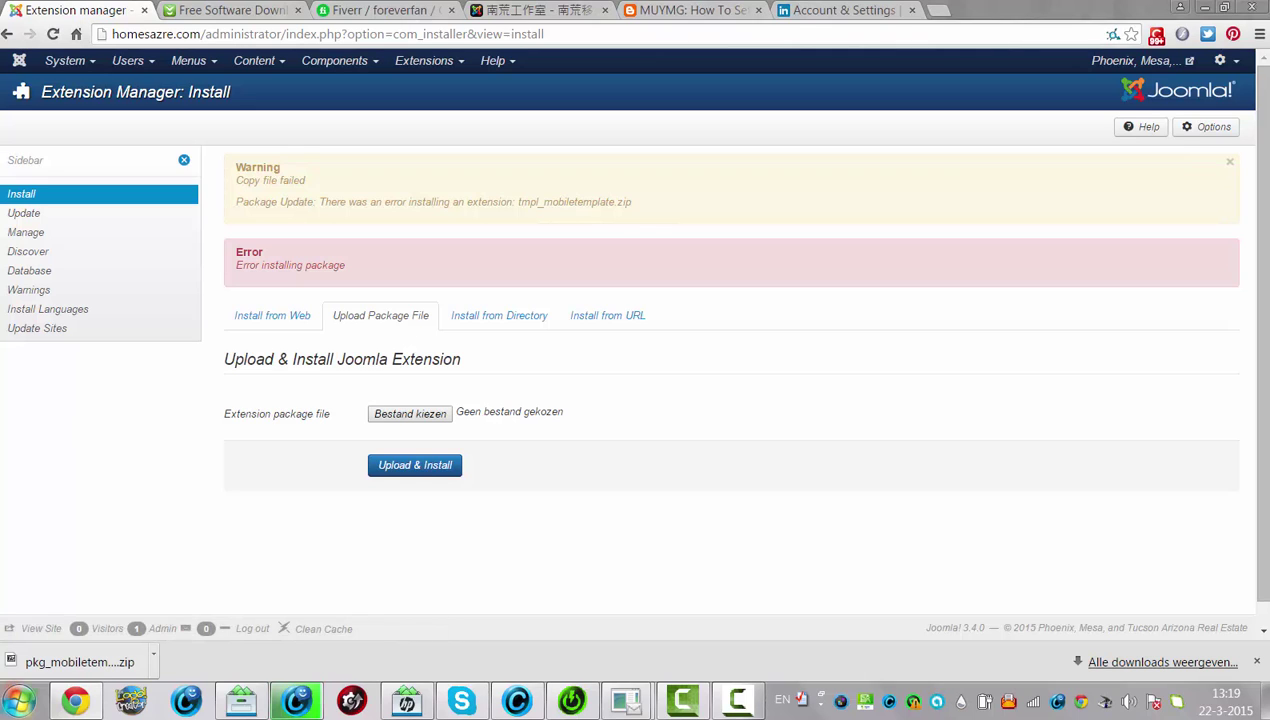
# Open the Downloads folder in a maximized Windows Explorer window and select pkg_mobiletemplate1.2.
pyautogui.click(19, 700)
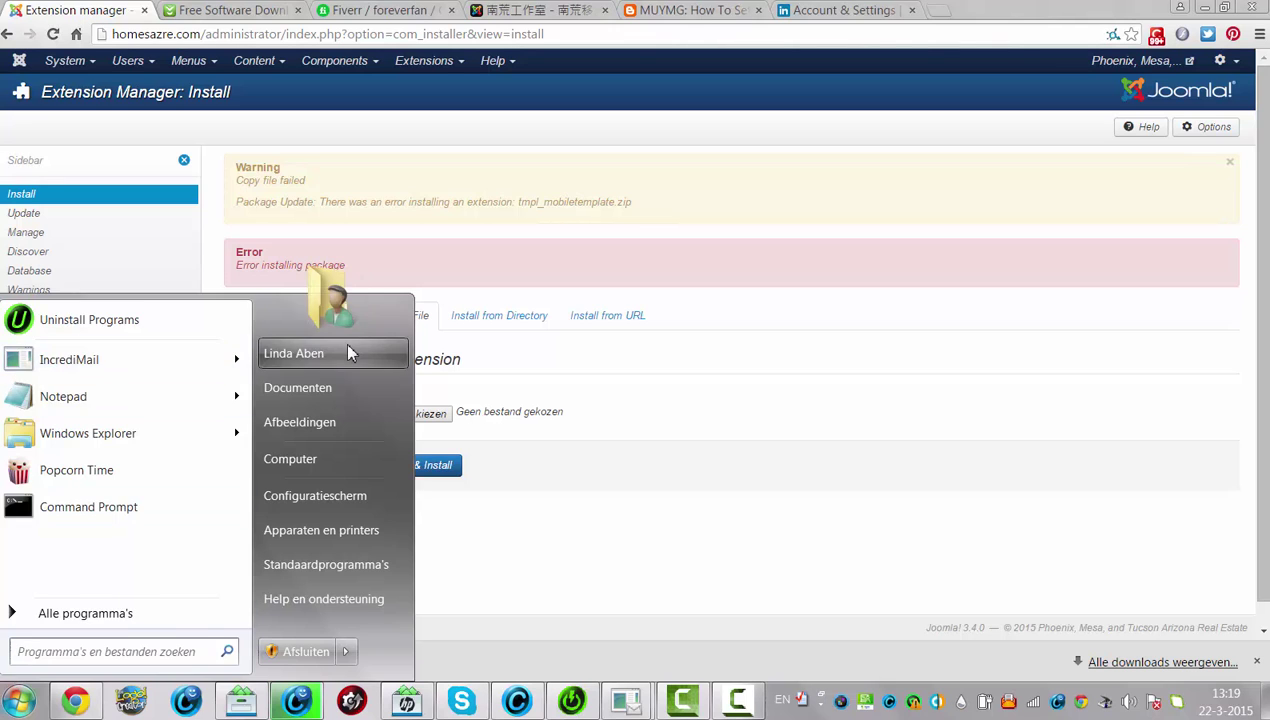
pyautogui.click(345, 353)
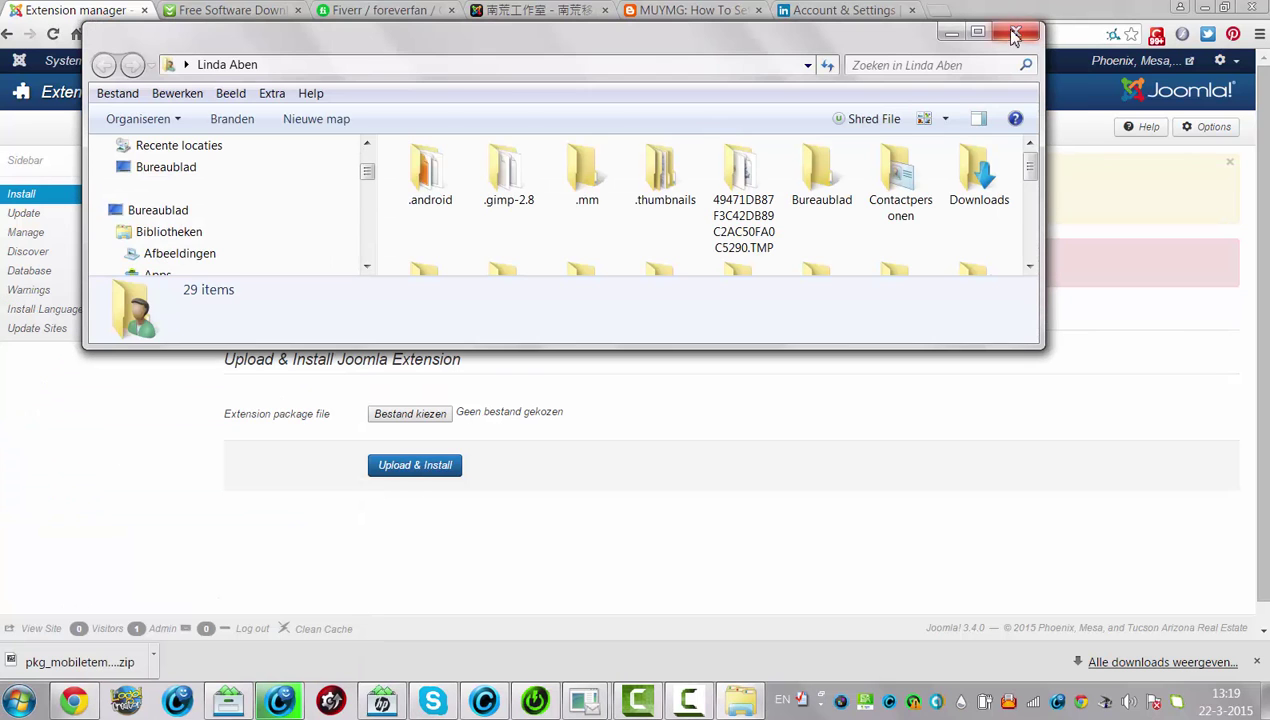
pyautogui.click(977, 31)
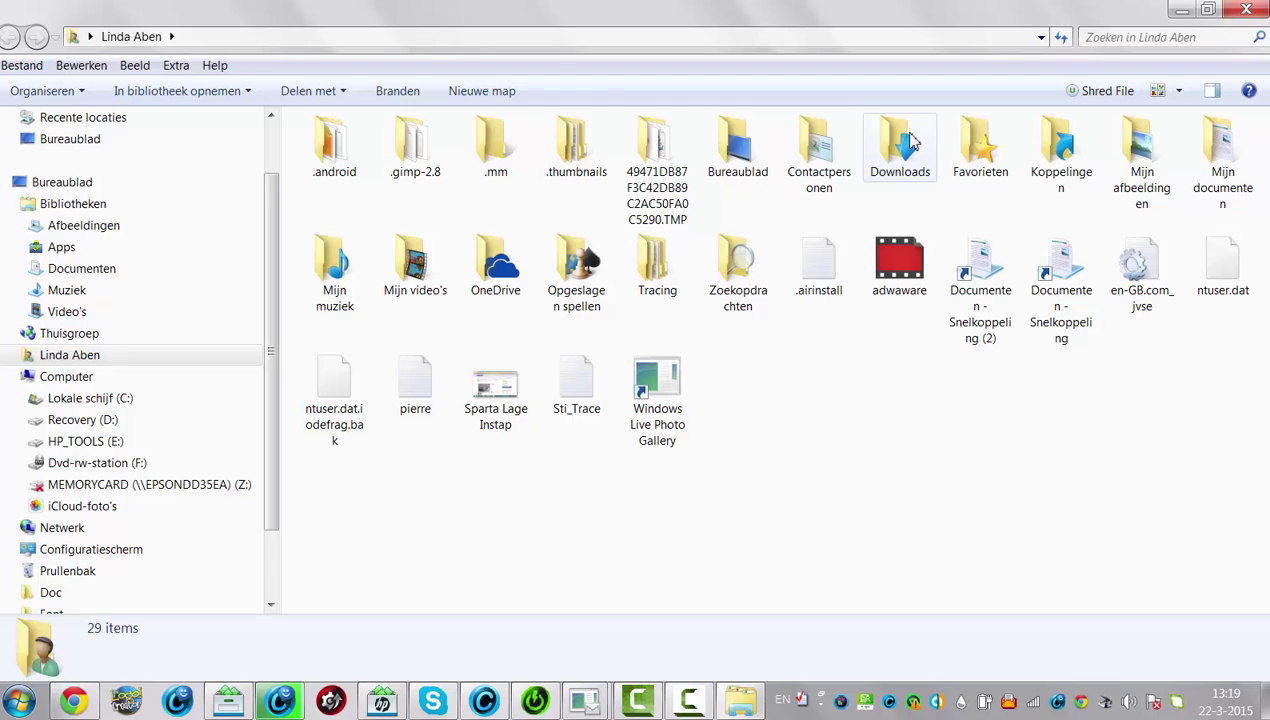
pyautogui.doubleClick(896, 150)
pyautogui.scroll(-15, 1060, 260)
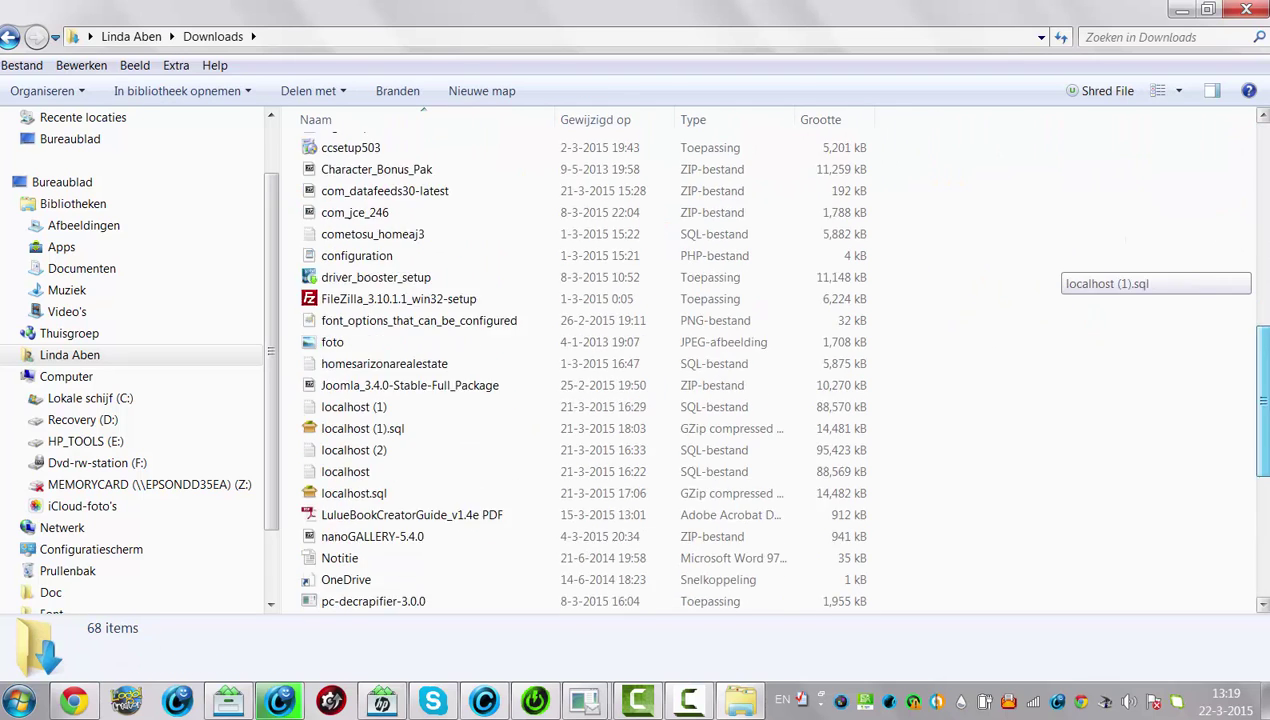
pyautogui.scroll(1, 580, 360)
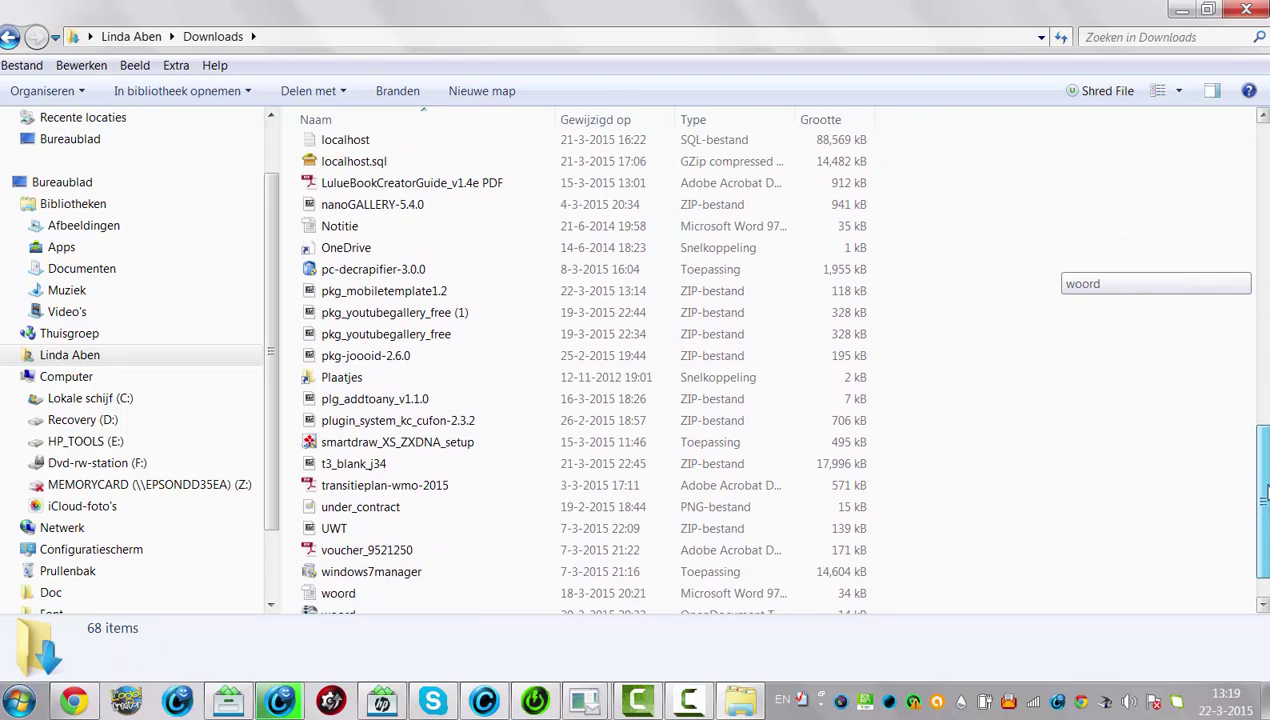
pyautogui.click(378, 290)
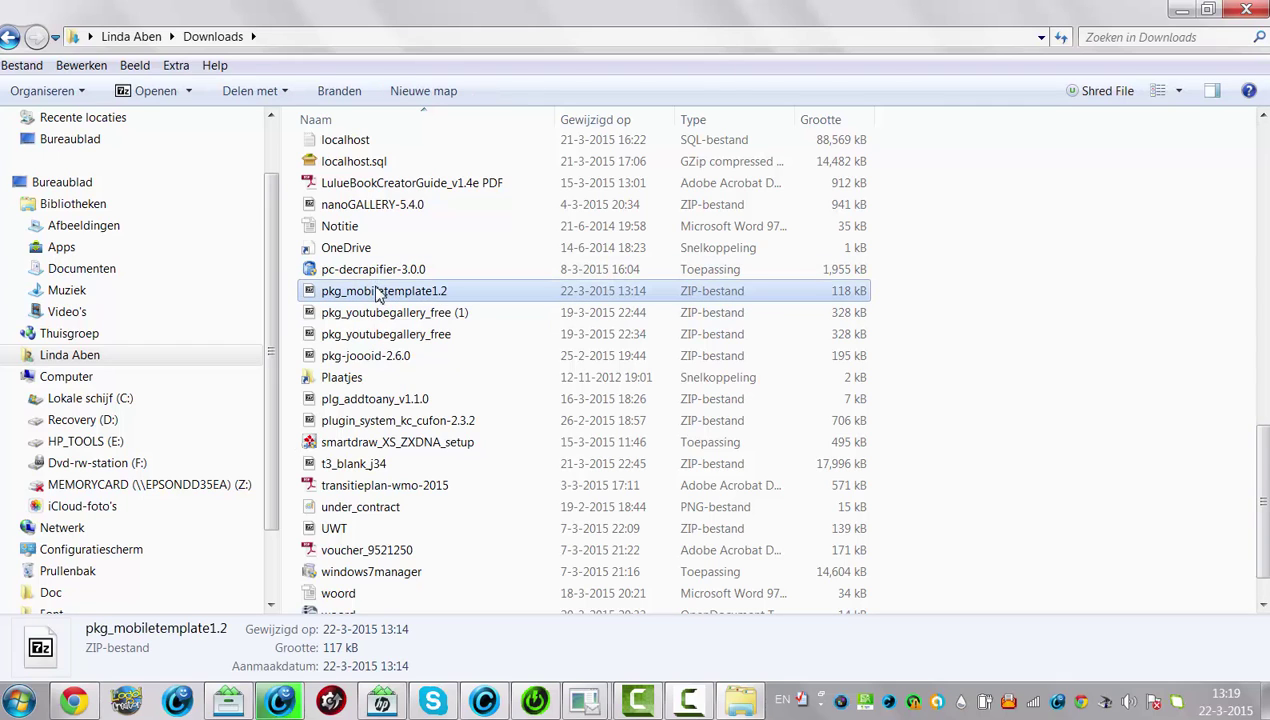
# Try to open pkg_mobiletemplate1.2 with 7-Zip GUI.
pyautogui.rightClick(378, 290)
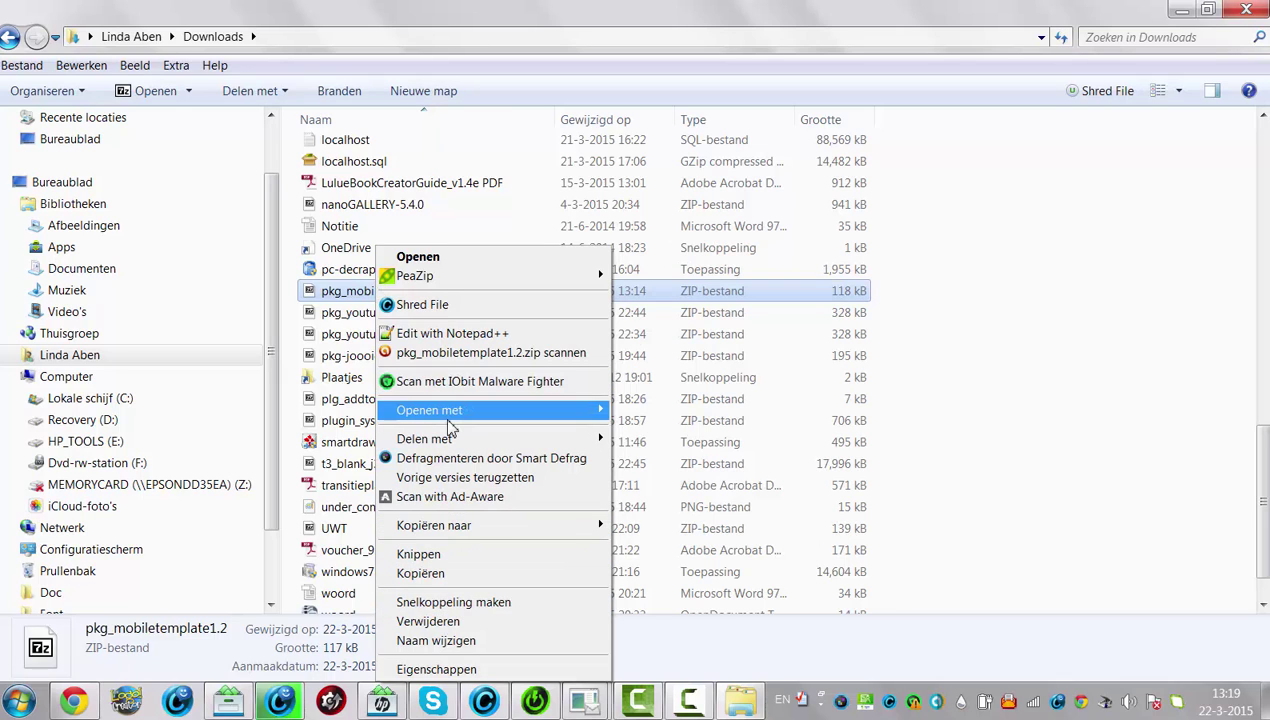
pyautogui.moveTo(440, 414)
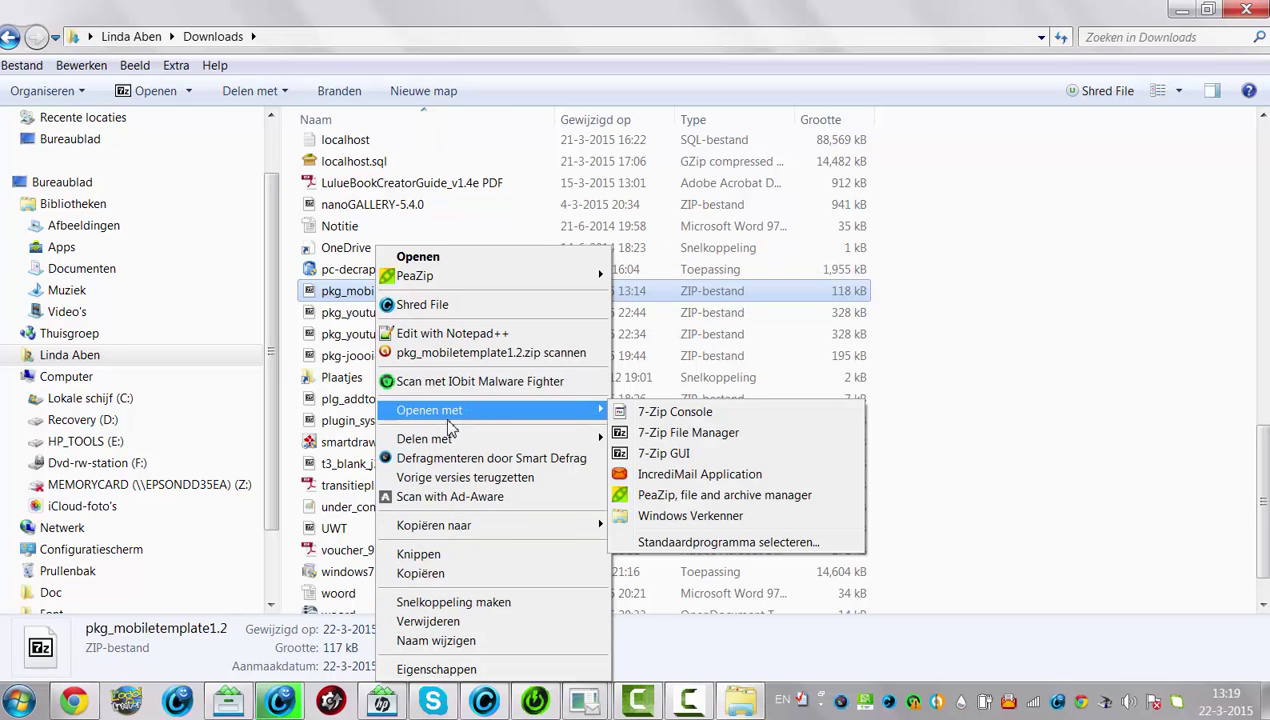
pyautogui.click(676, 454)
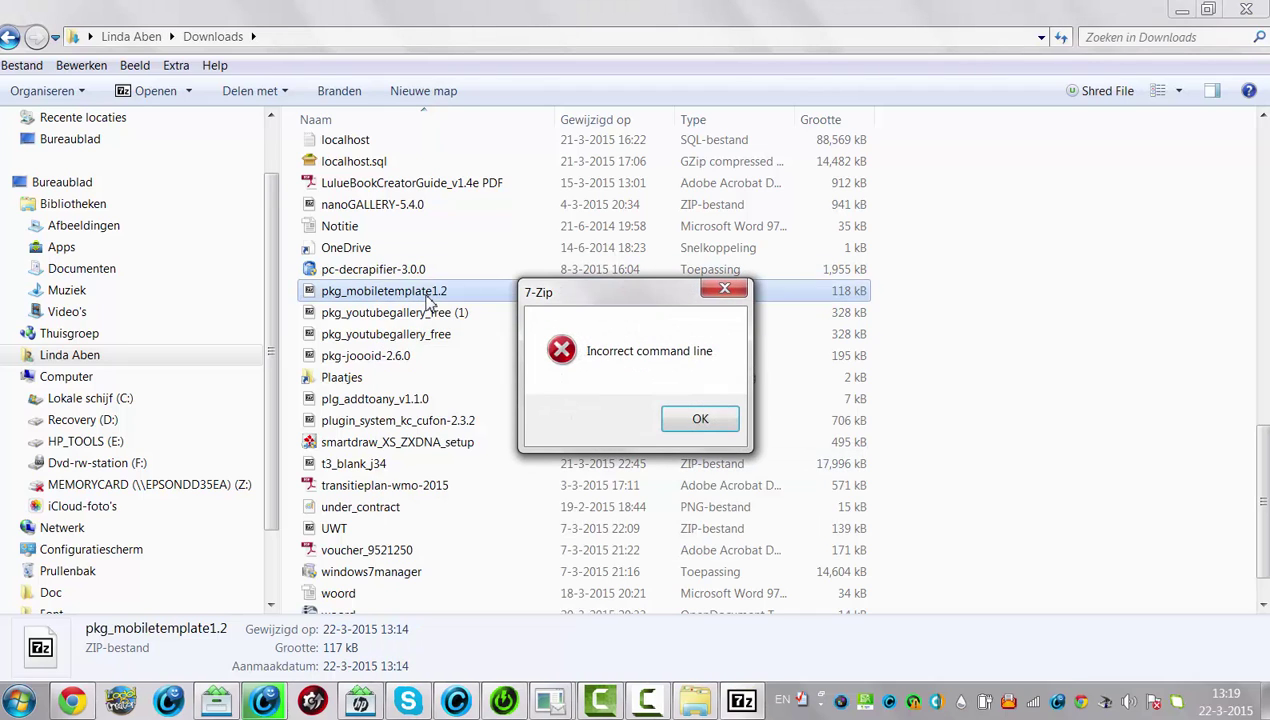
pyautogui.click(700, 420)
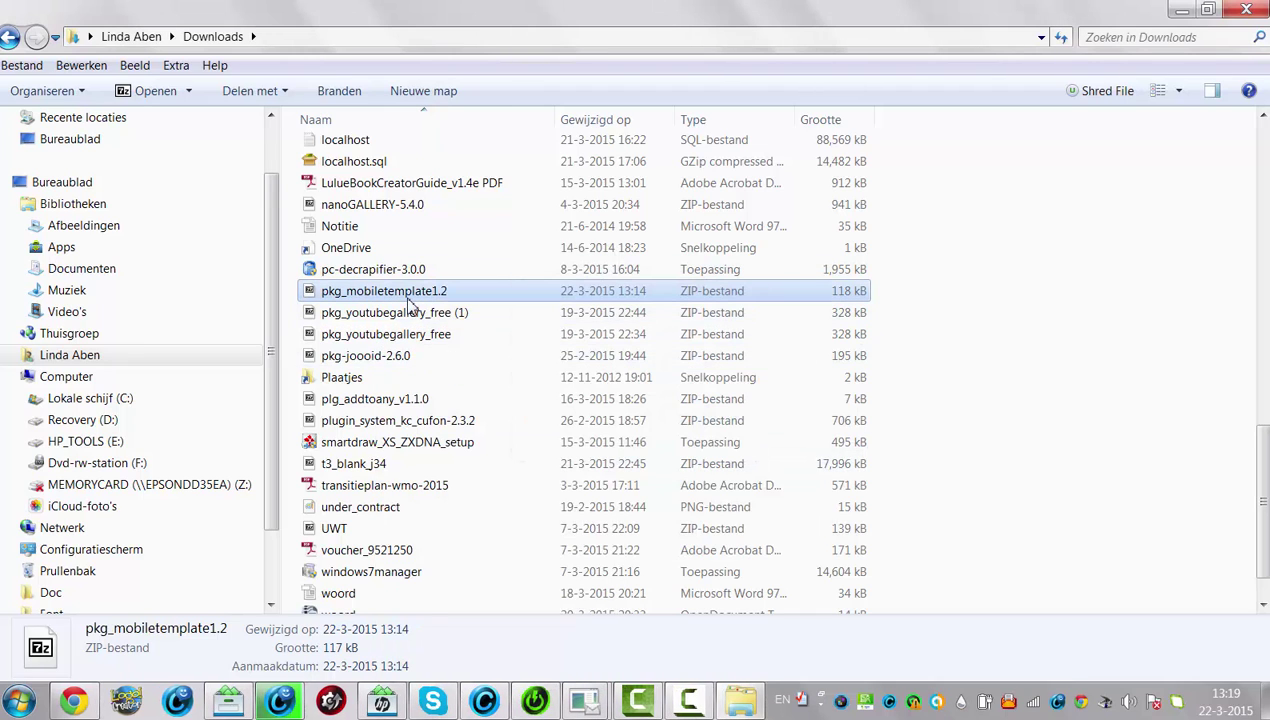
# Open pkg_mobiletemplate1.2 with 7-Zip File Manager.
pyautogui.rightClick(409, 306)
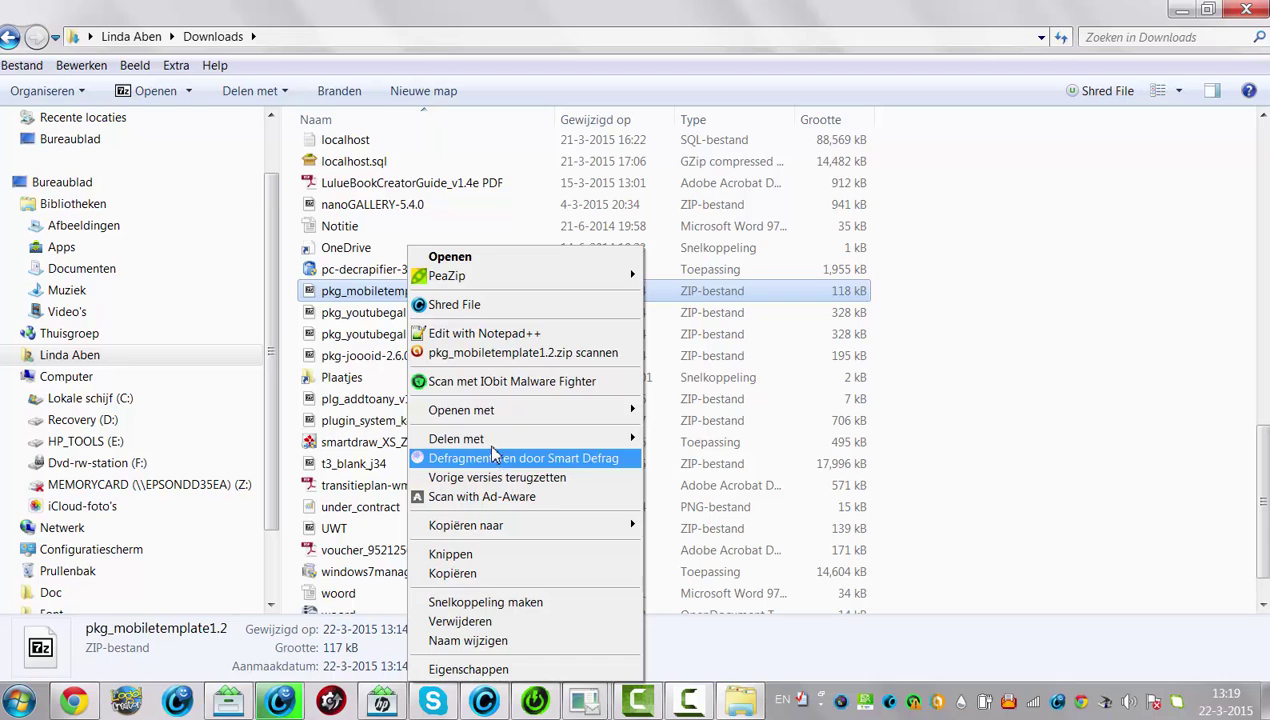
pyautogui.moveTo(491, 412)
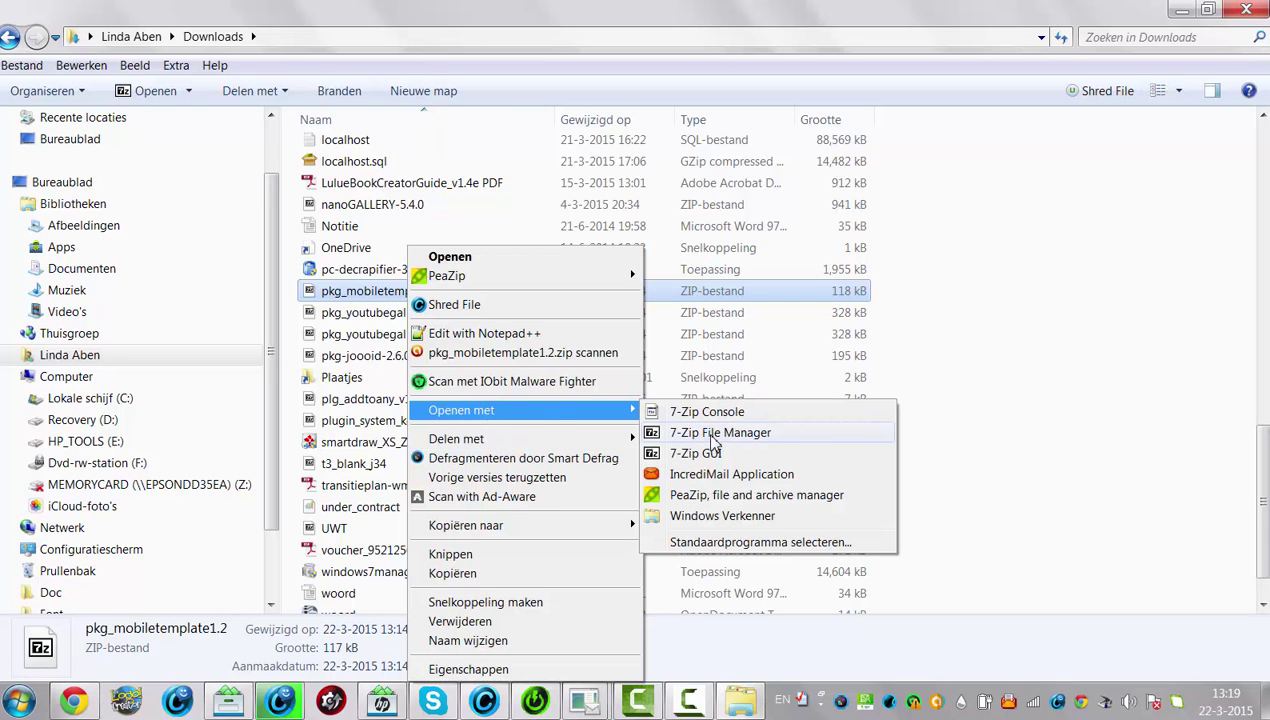
pyautogui.click(713, 436)
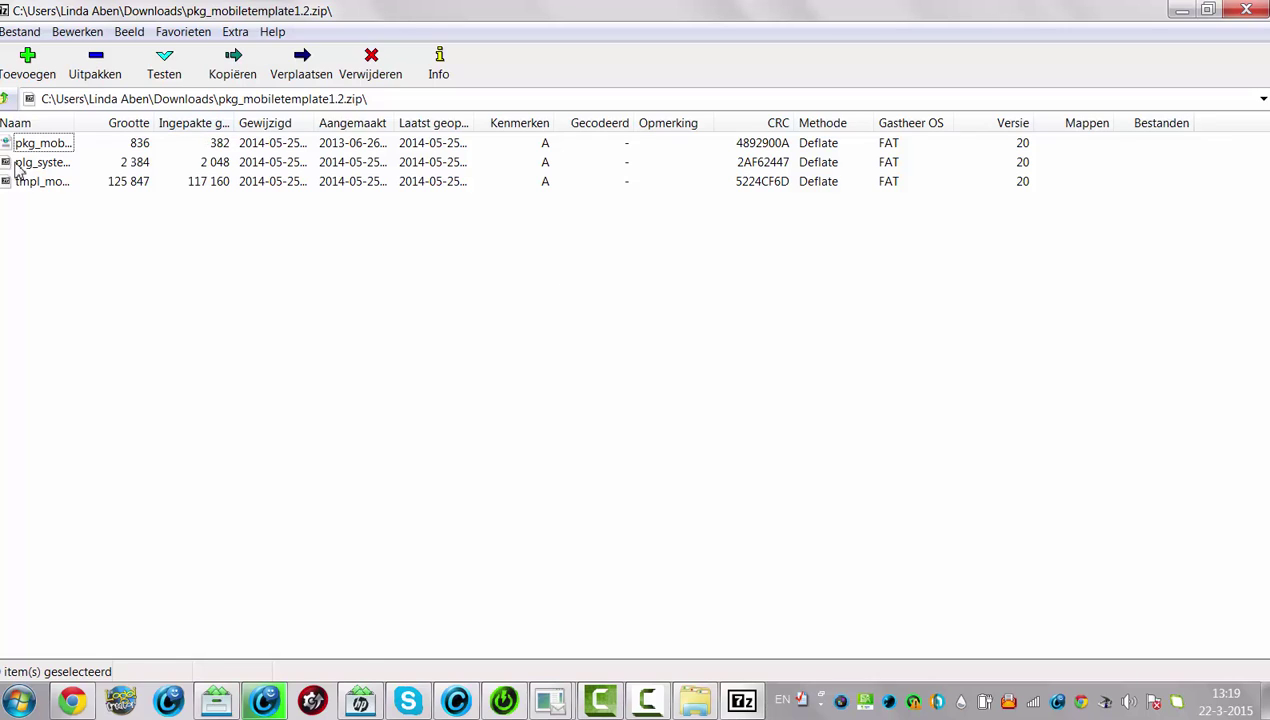
# Extract all three files of the package to a new "template mobile" folder inside Downloads.
pyautogui.click(25, 150)
pyautogui.keyDown('shift'); pyautogui.click(36, 168); pyautogui.keyUp('shift')
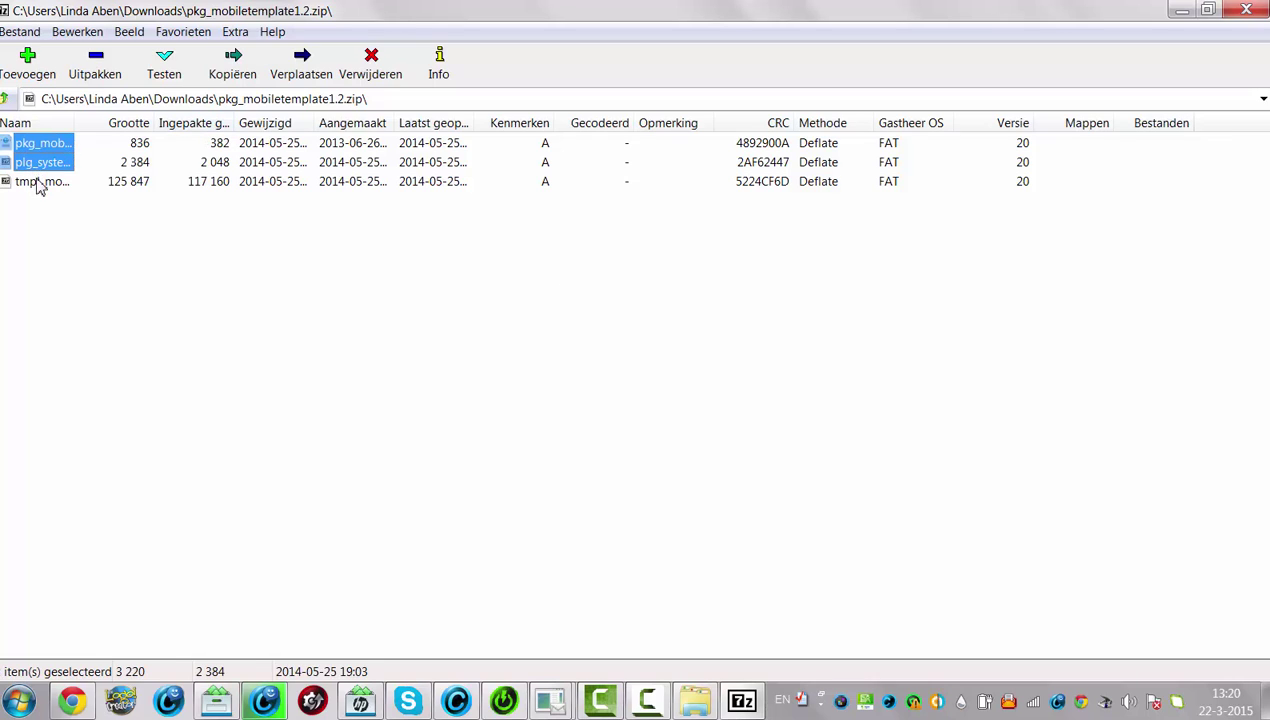
pyautogui.keyDown('shift'); pyautogui.click(38, 185); pyautogui.keyUp('shift')
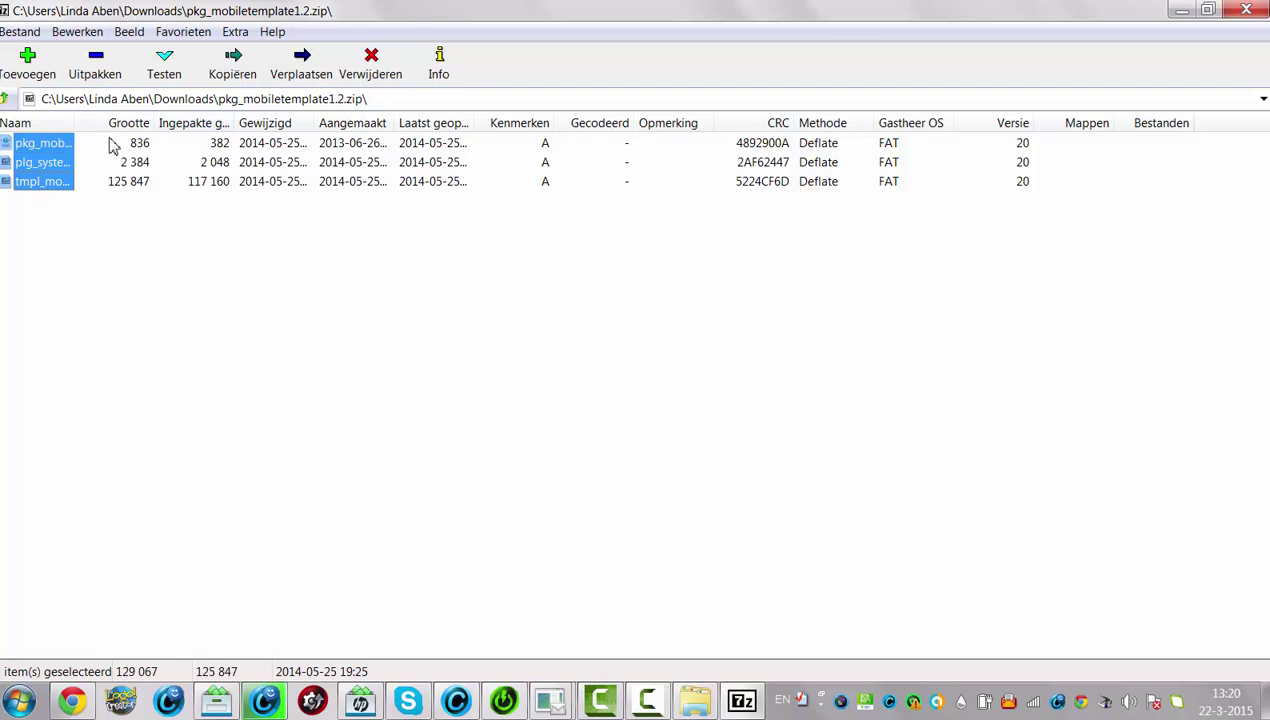
pyautogui.click(107, 66)
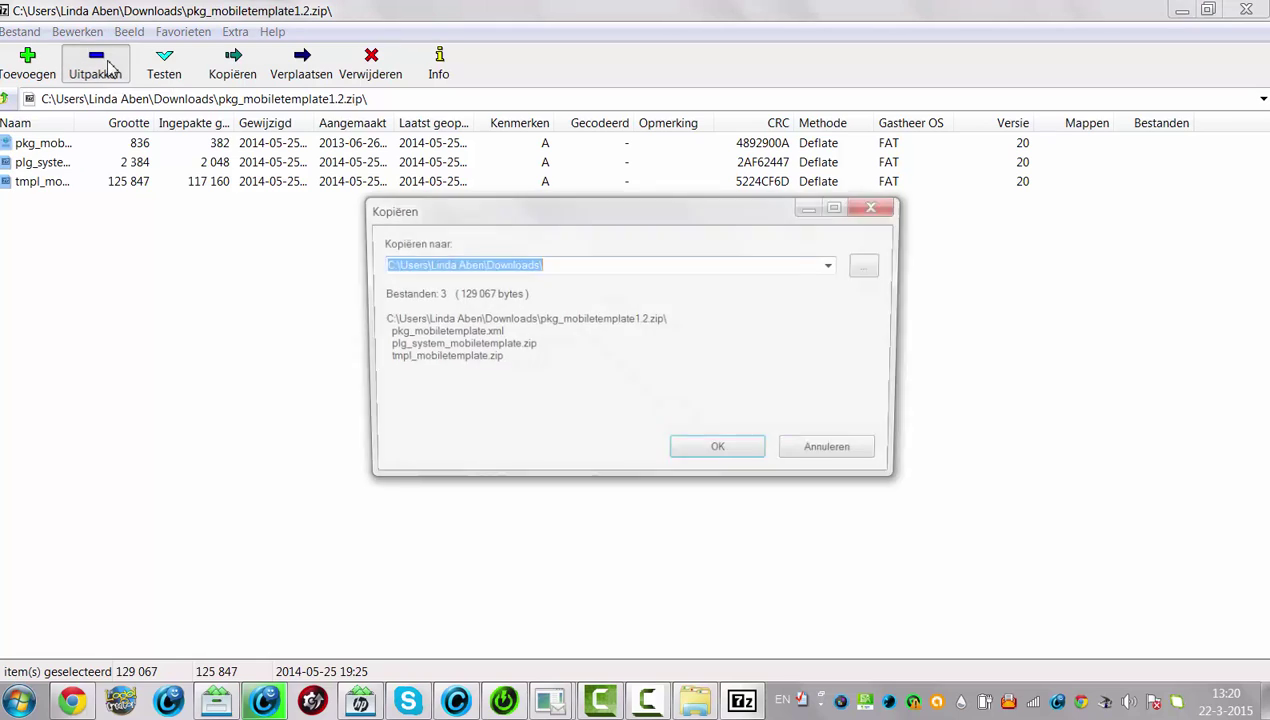
pyautogui.click(581, 267)
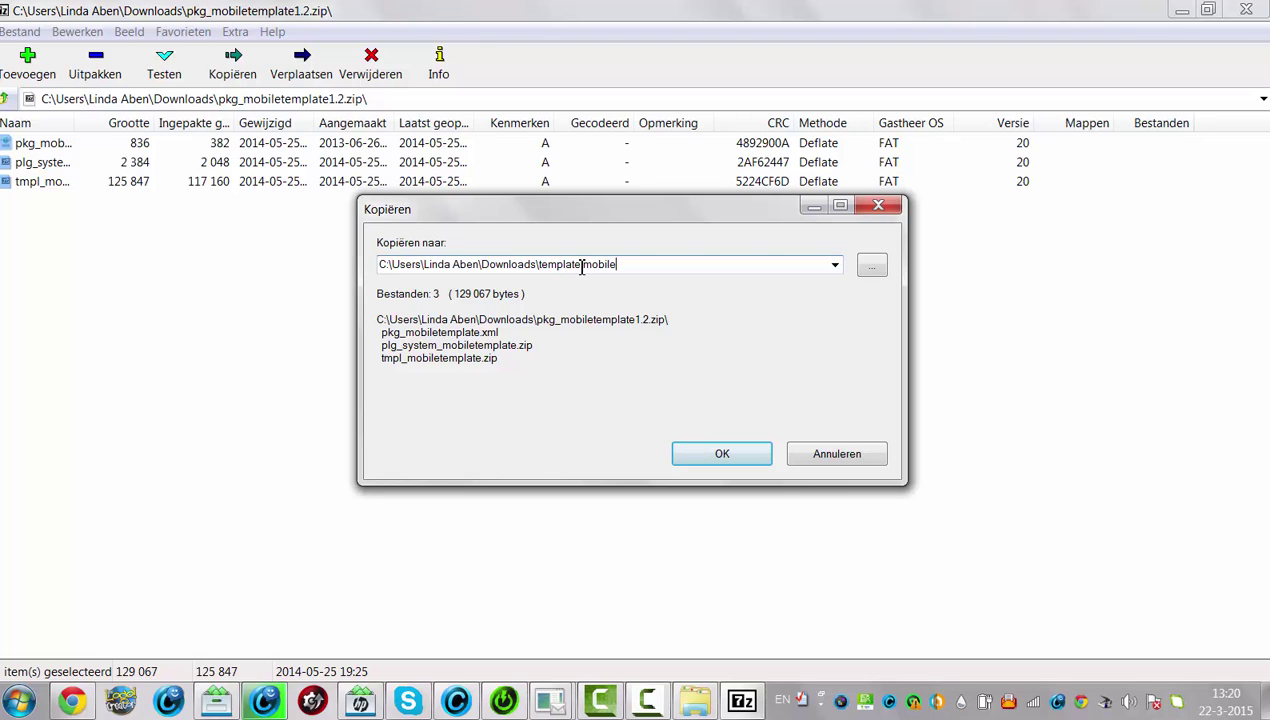
pyautogui.click(718, 455)
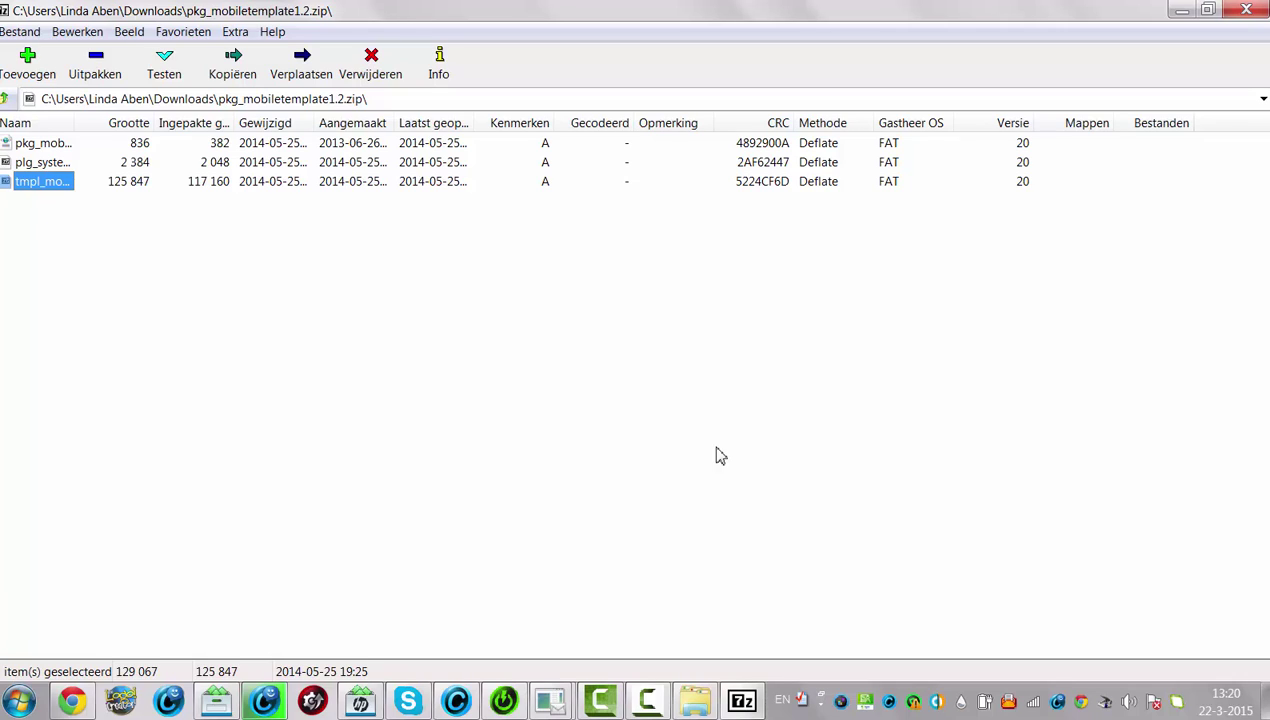
# Switch back to the browser and look through the MobileTemplate instructions on the nhuang.com extension page.
pyautogui.click(1181, 10)
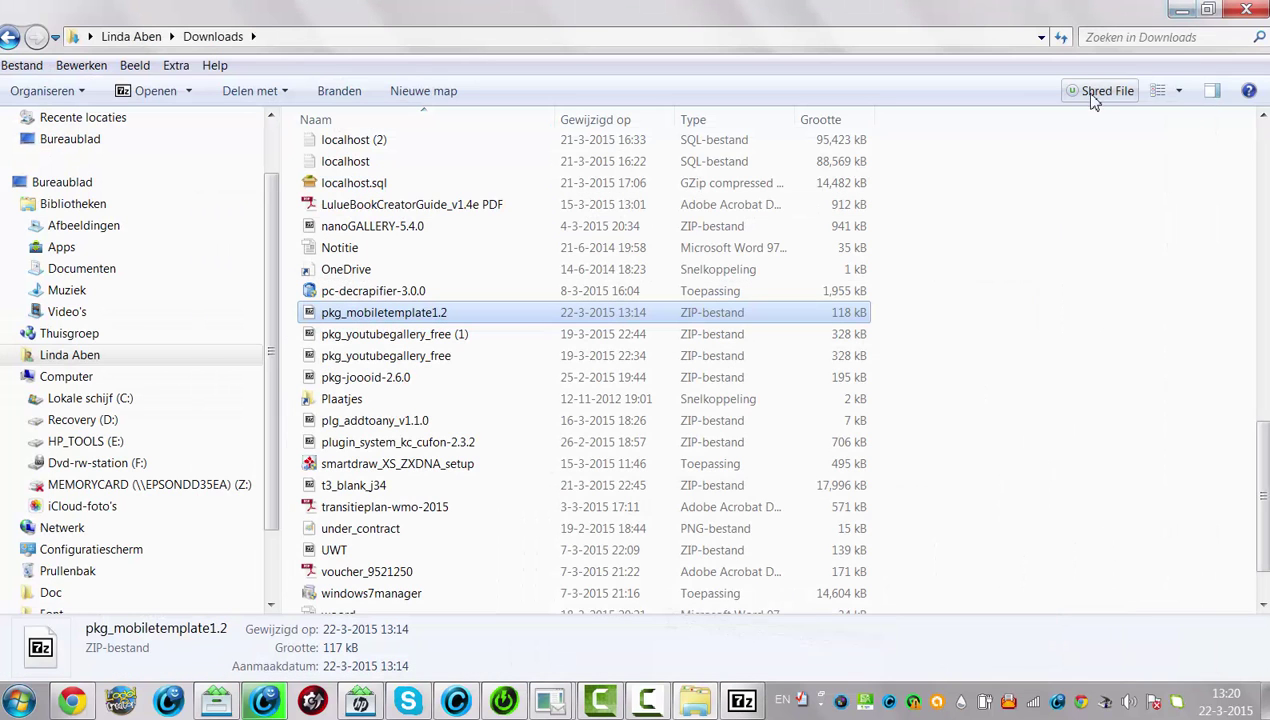
pyautogui.click(1181, 10)
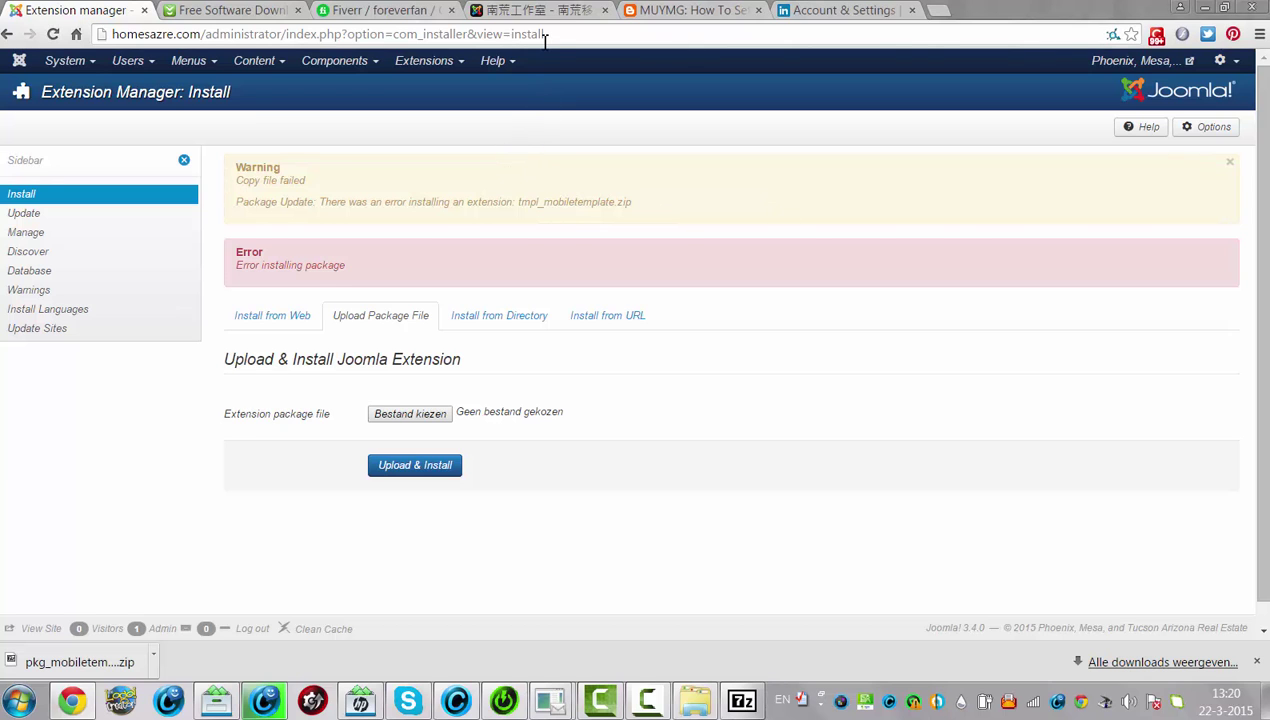
pyautogui.click(539, 10)
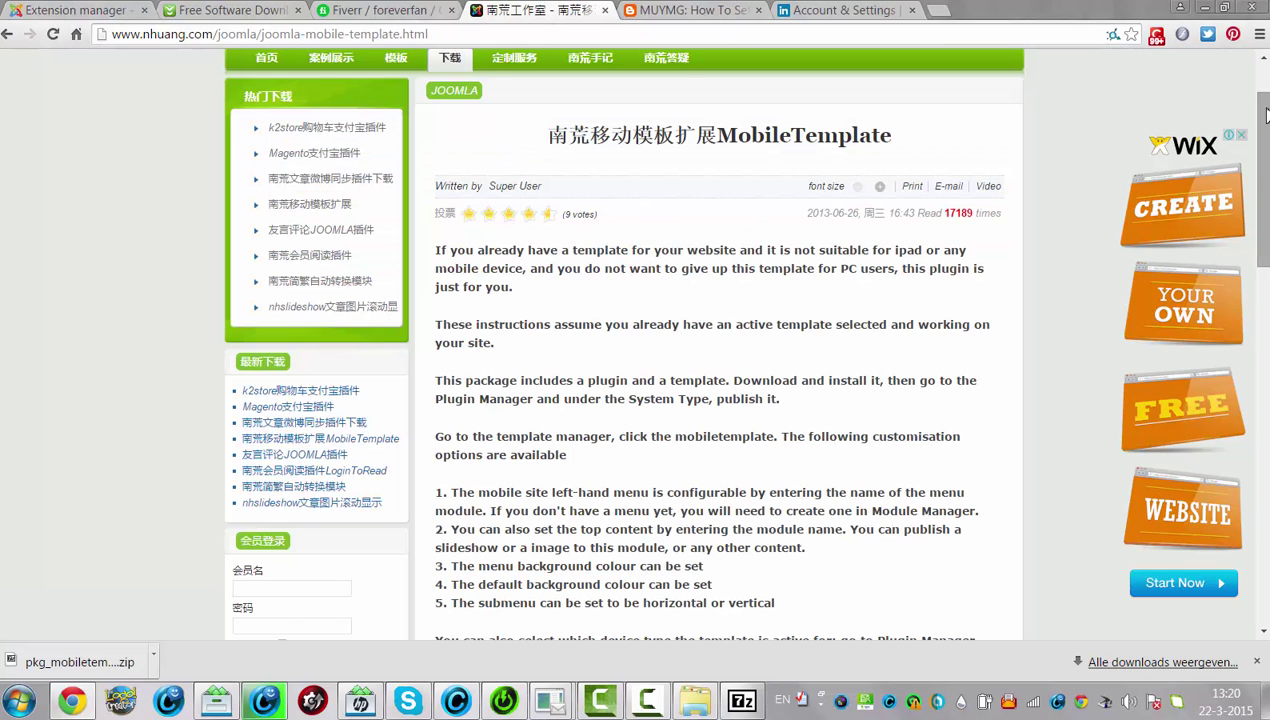
pyautogui.scroll(-5, 1266, 330)
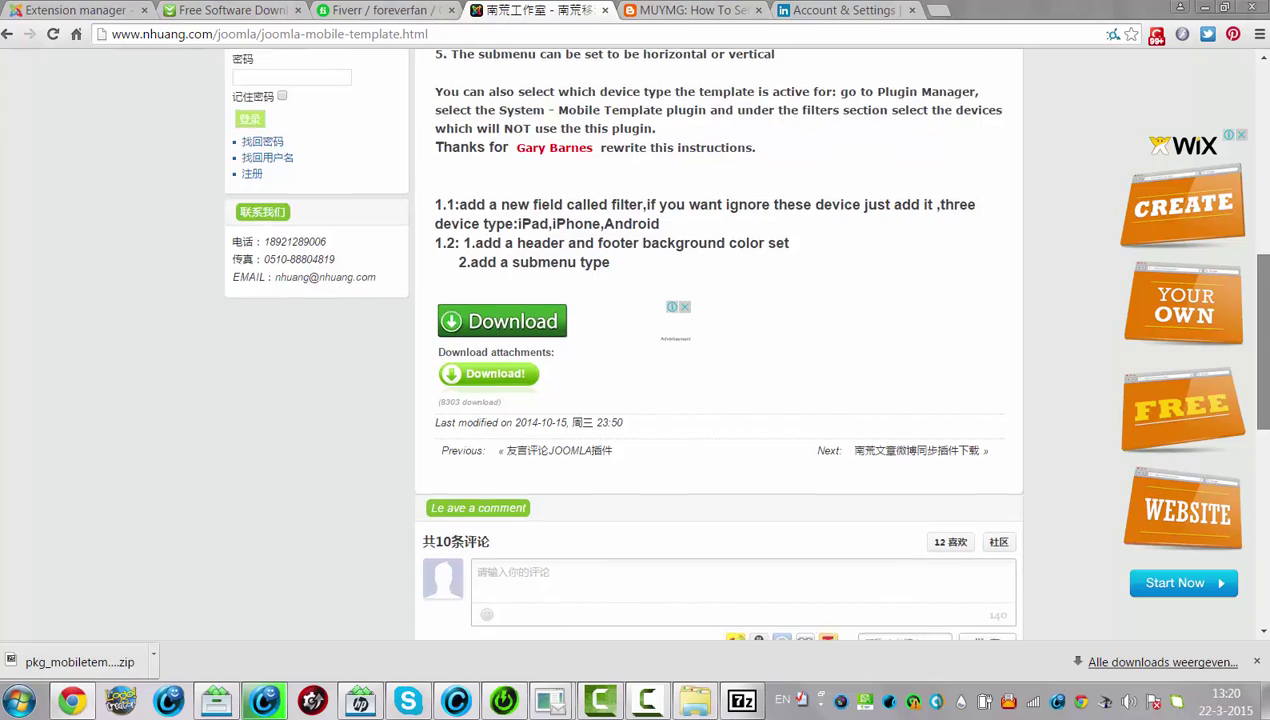
pyautogui.scroll(-2, 741, 342)
pyautogui.scroll(8, 1232, 130)
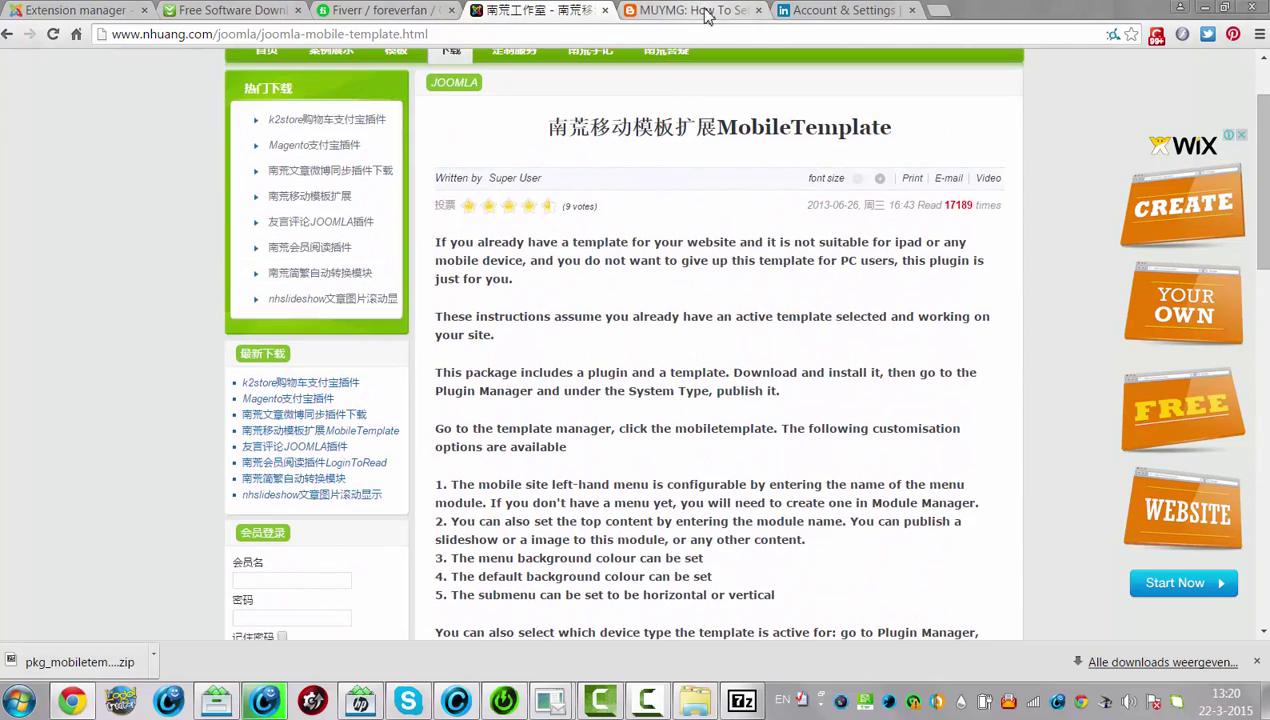
# Look through the MUYMG blog tutorial on setting up MobileTemplate by nhuang.
pyautogui.click(700, 11)
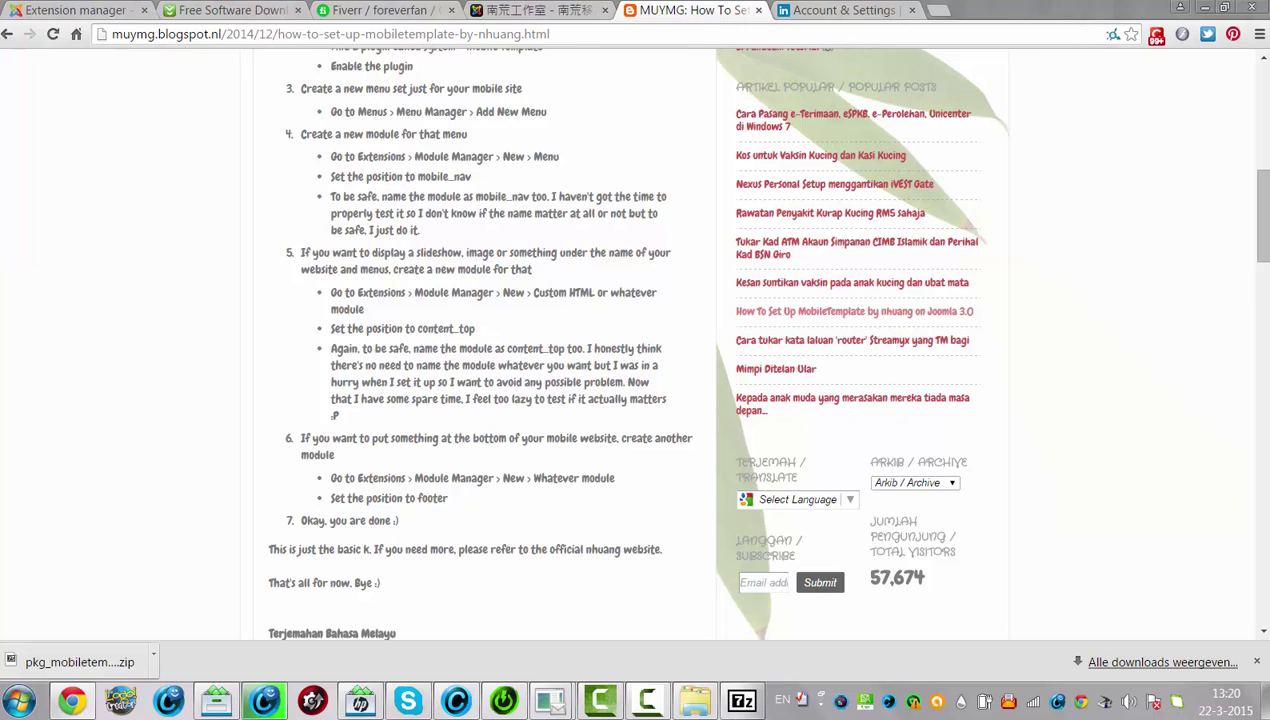
pyautogui.scroll(-3, 1257, 200)
pyautogui.scroll(8, 1257, 181)
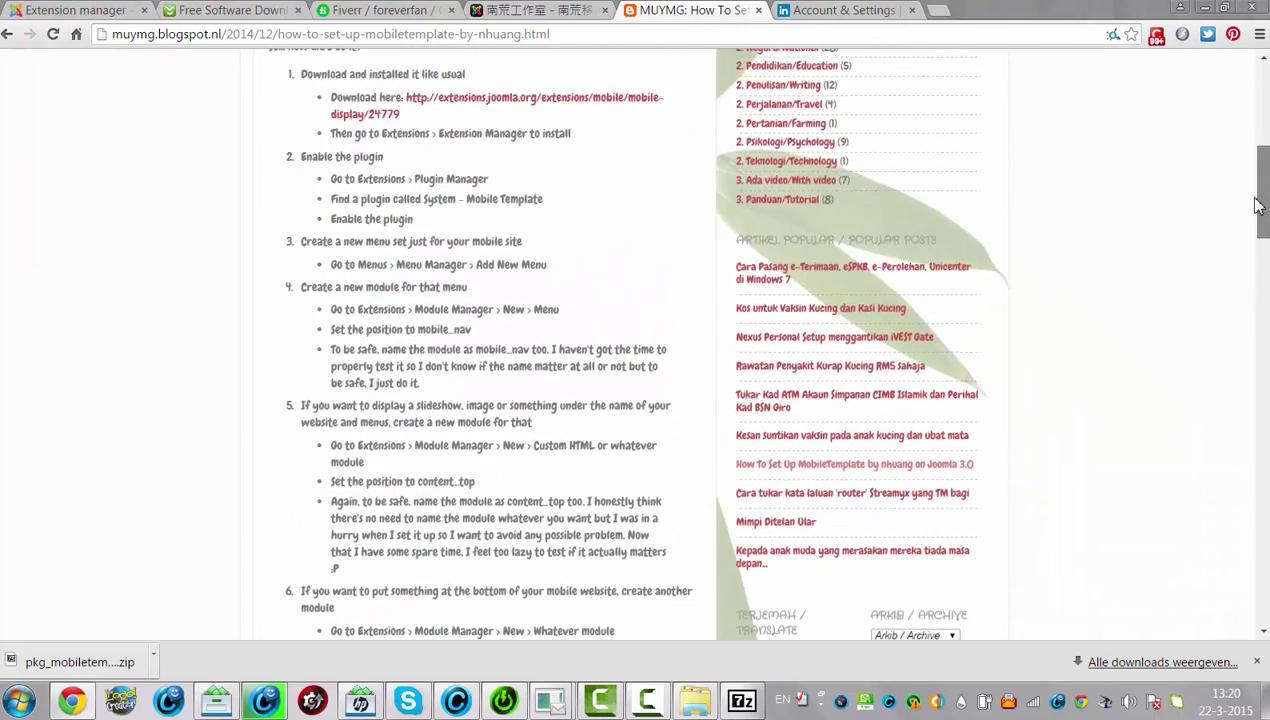
pyautogui.scroll(1, 1257, 181)
pyautogui.scroll(-6, 1250, 163)
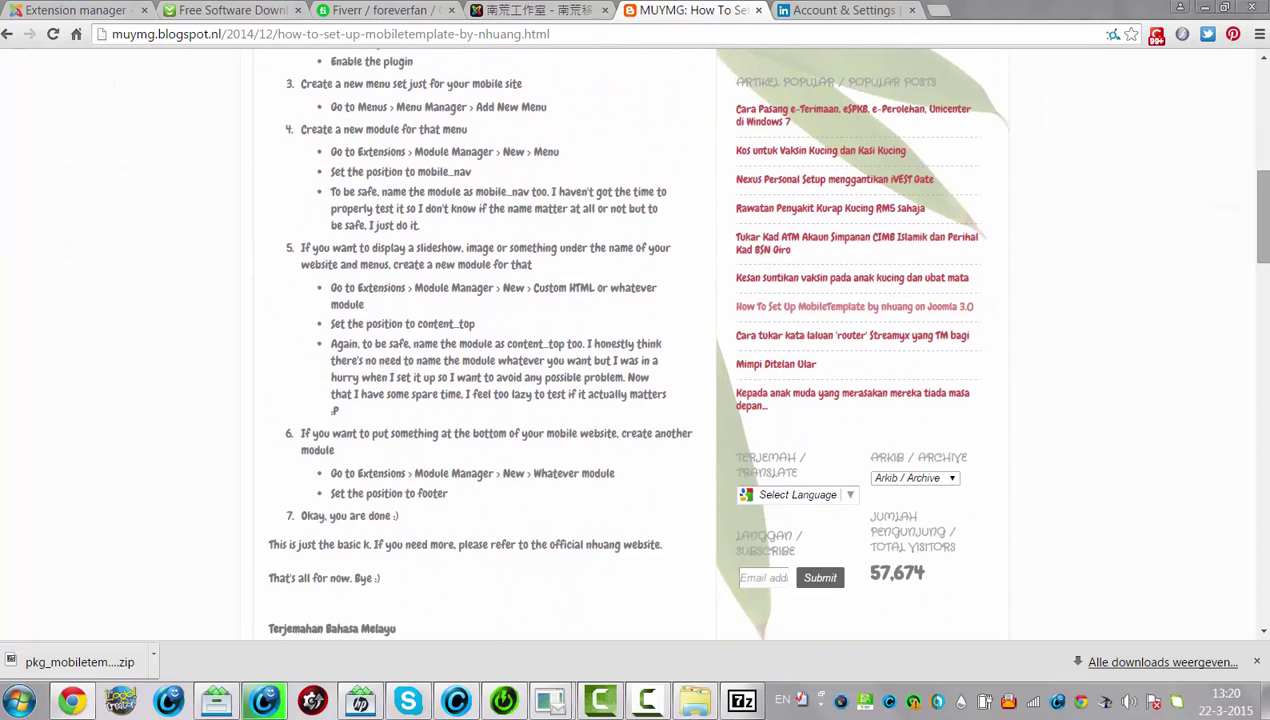
# Open the MobileTemplate link from the client's Fiverr message and check the extension's version and compatibility details in the Joomla Extensions Directory.
pyautogui.click(385, 10)
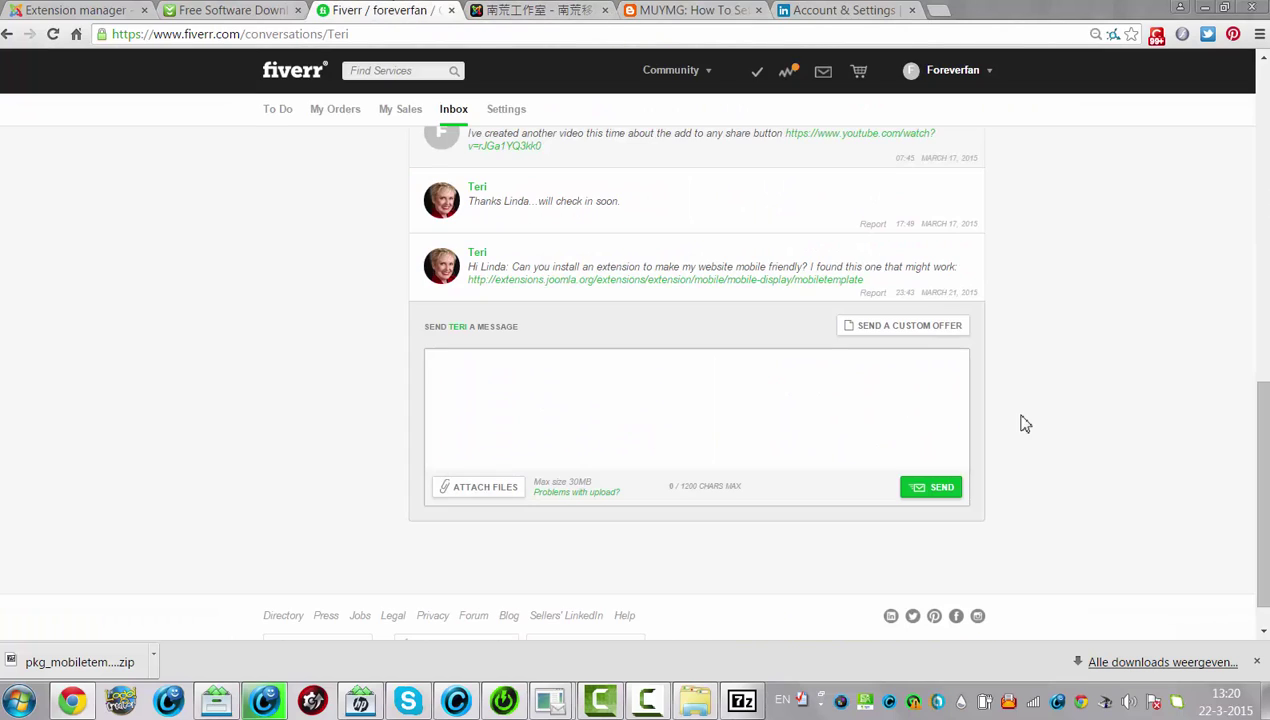
pyautogui.click(785, 283)
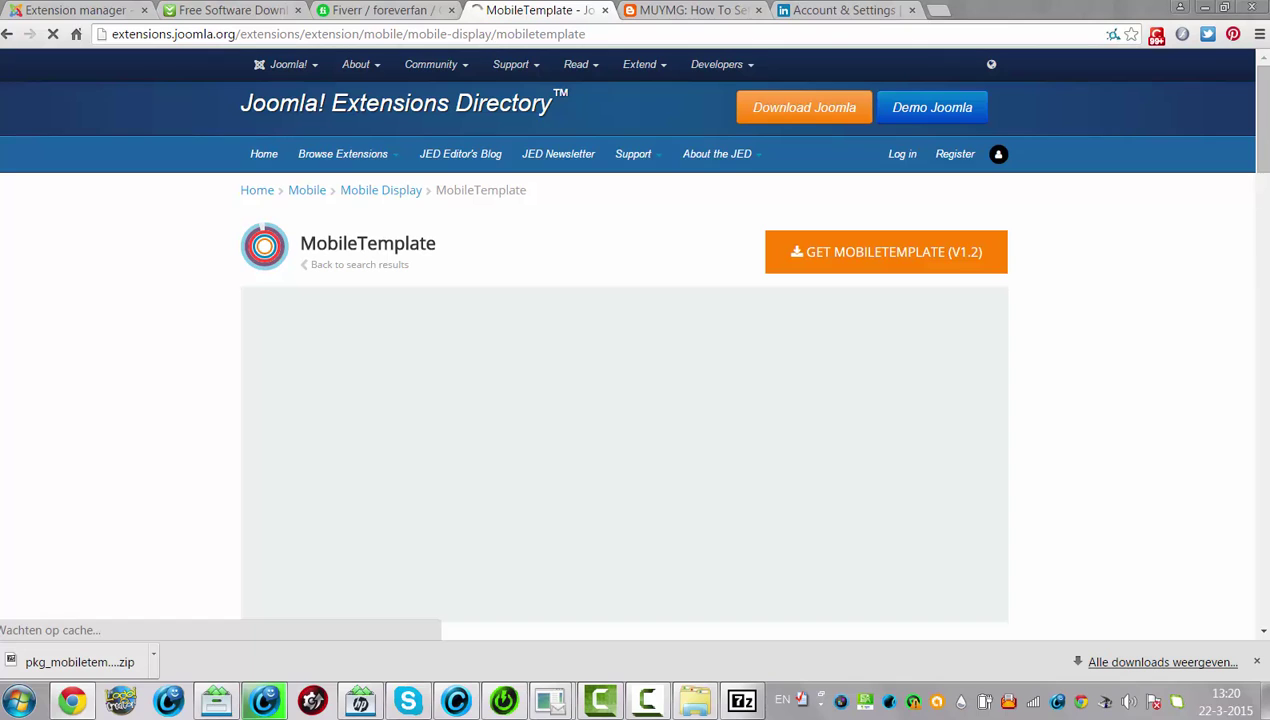
pyautogui.moveTo(1266, 124); pyautogui.dragTo(1266, 195)
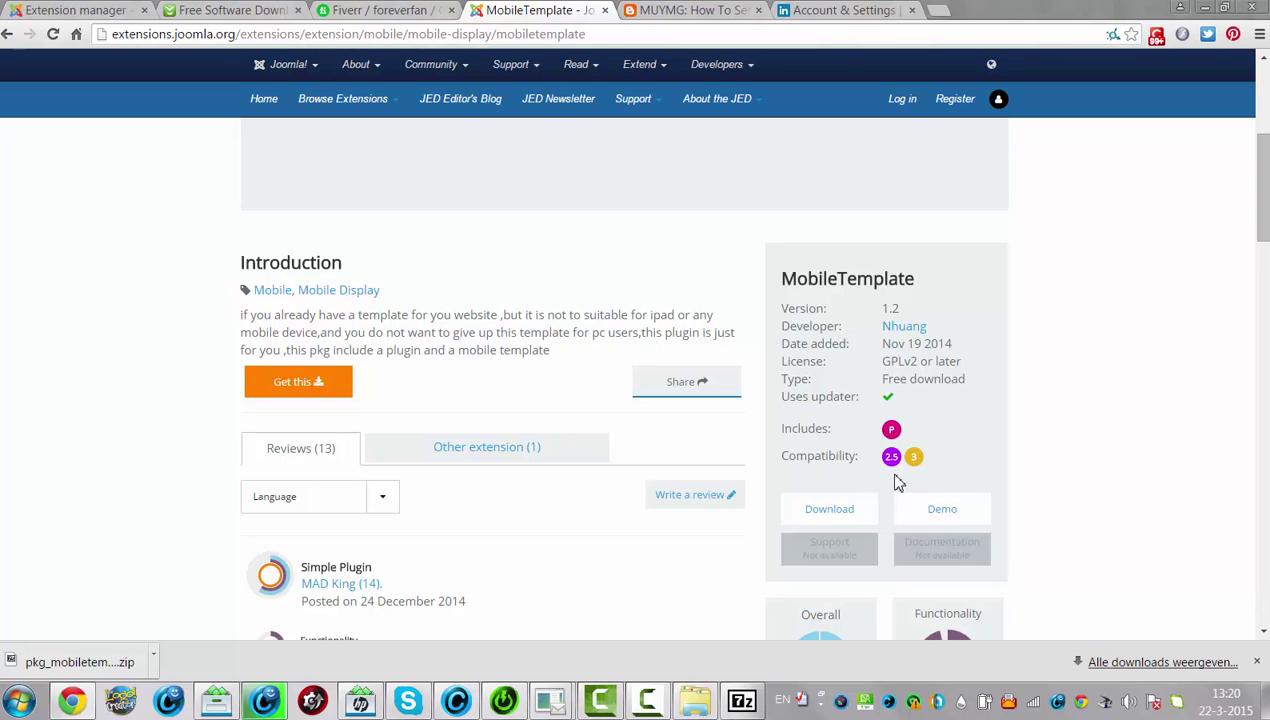
pyautogui.click(8, 35)
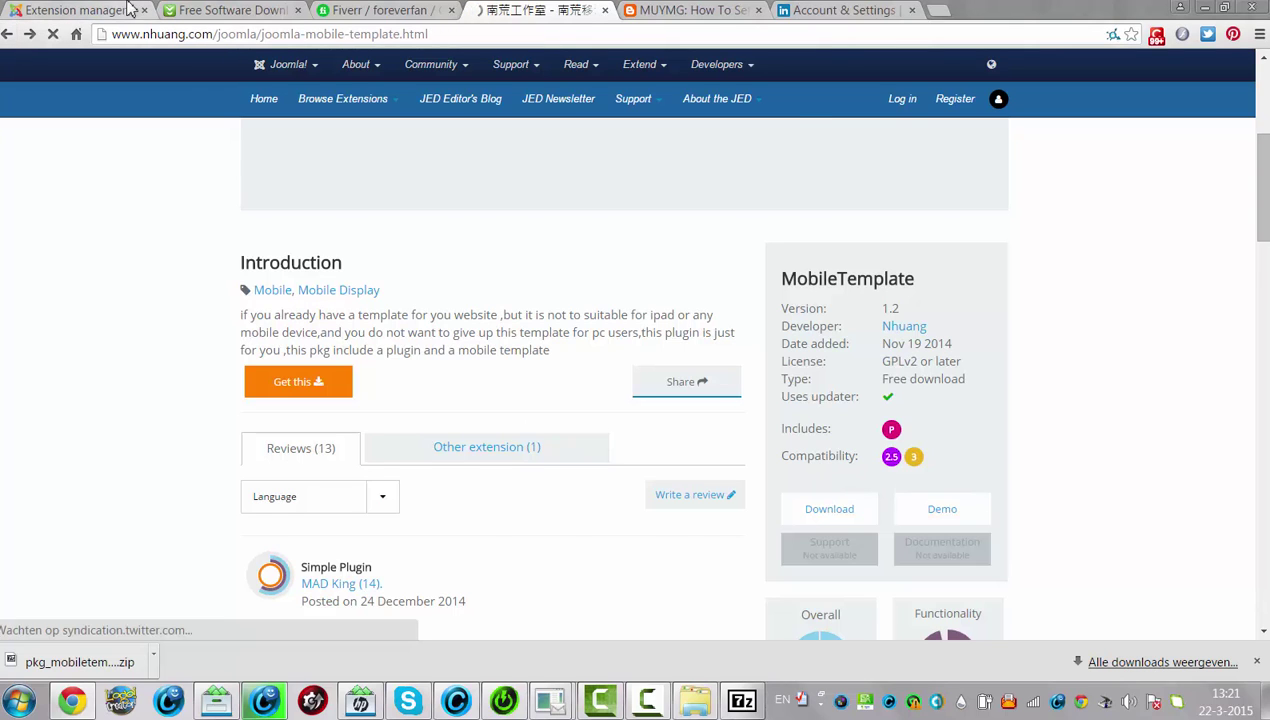
# Return to the Joomla Extension Manager and browse the Downloads folder for an extension package file to upload.
pyautogui.hotkey('ctrl', '1')
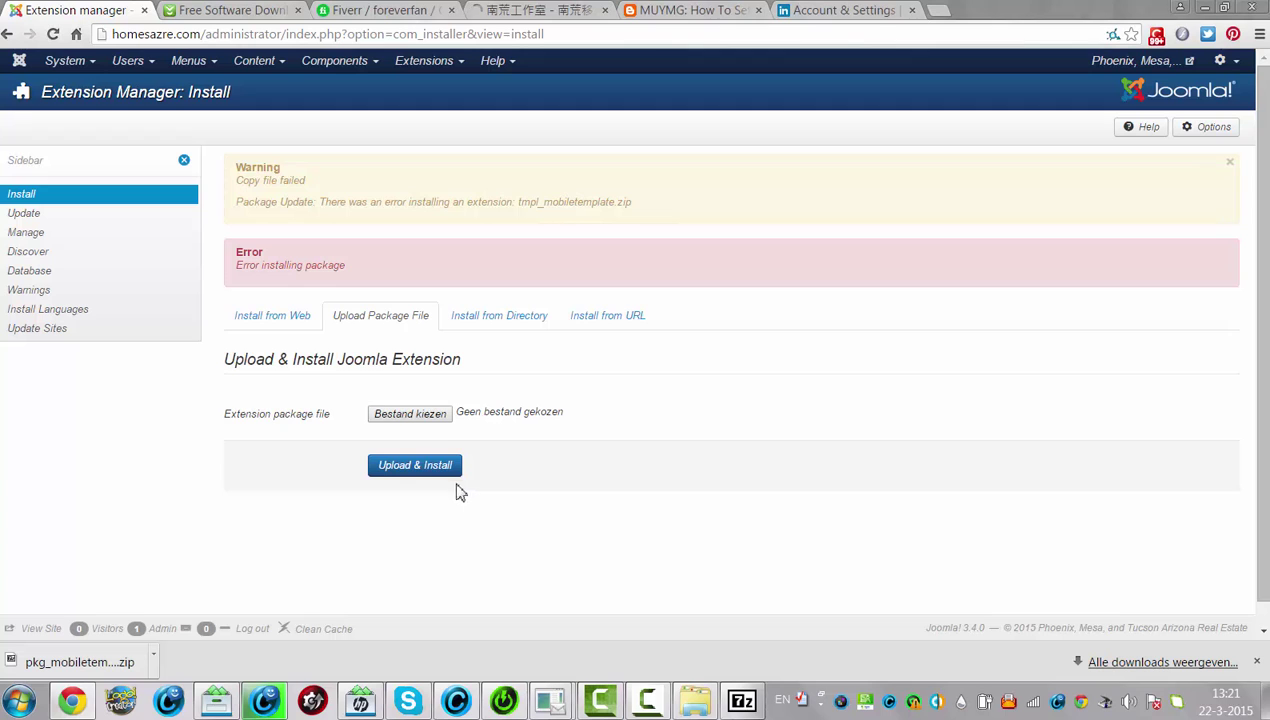
pyautogui.click(446, 420)
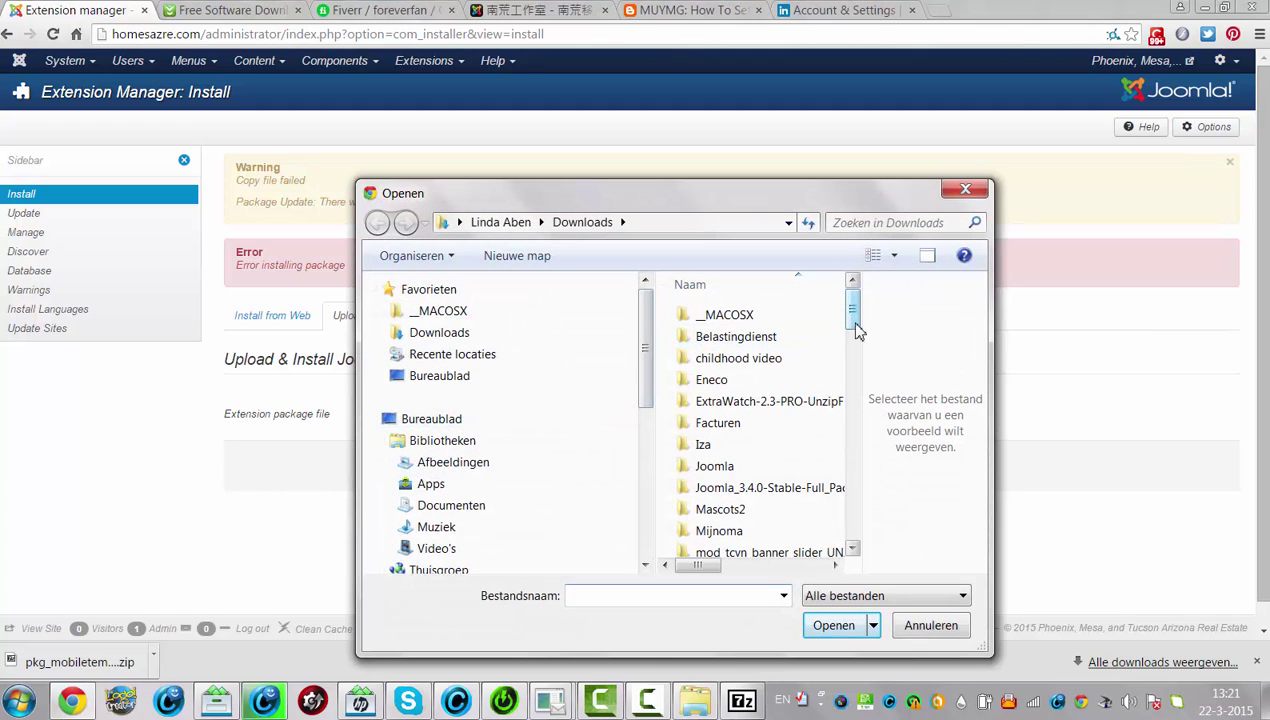
pyautogui.moveTo(856, 328); pyautogui.dragTo(852, 391)
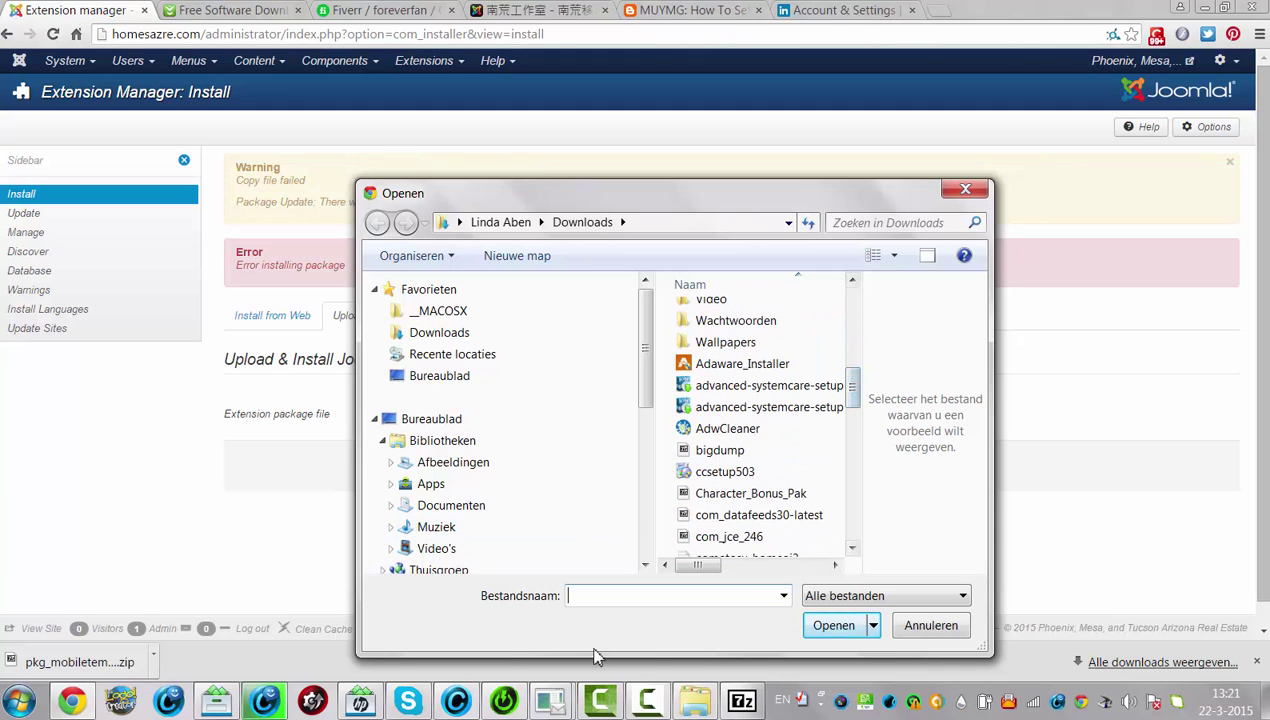
# Switch to Windows Explorer and extract pkg_mobiletemplate1.2 into a new folder inside Downloads with PeaZip.
pyautogui.click(694, 700)
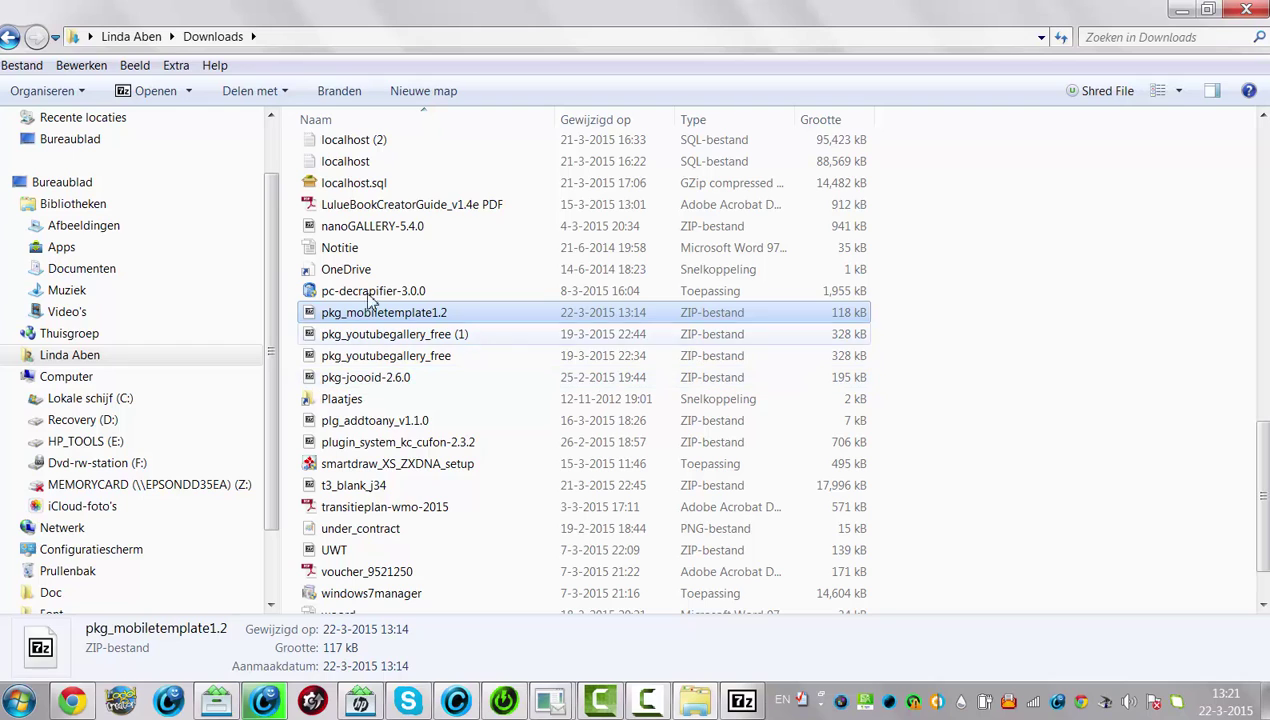
pyautogui.rightClick(375, 315)
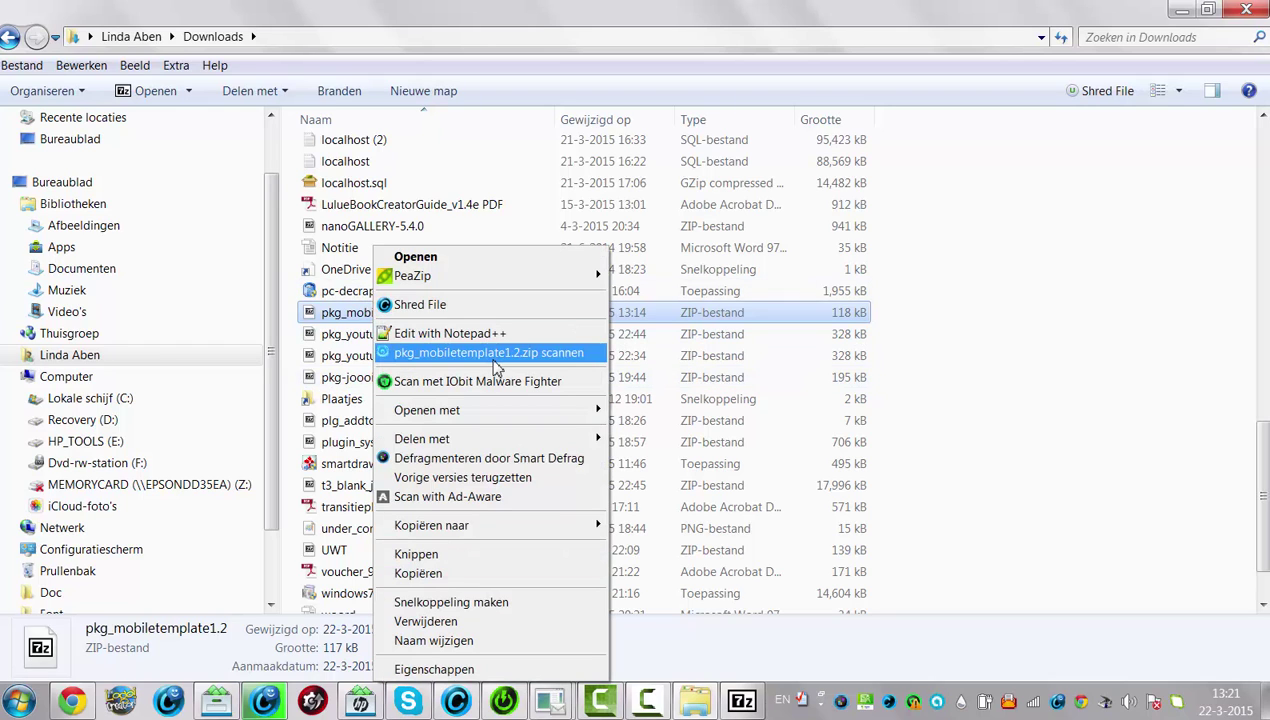
pyautogui.moveTo(488, 280)
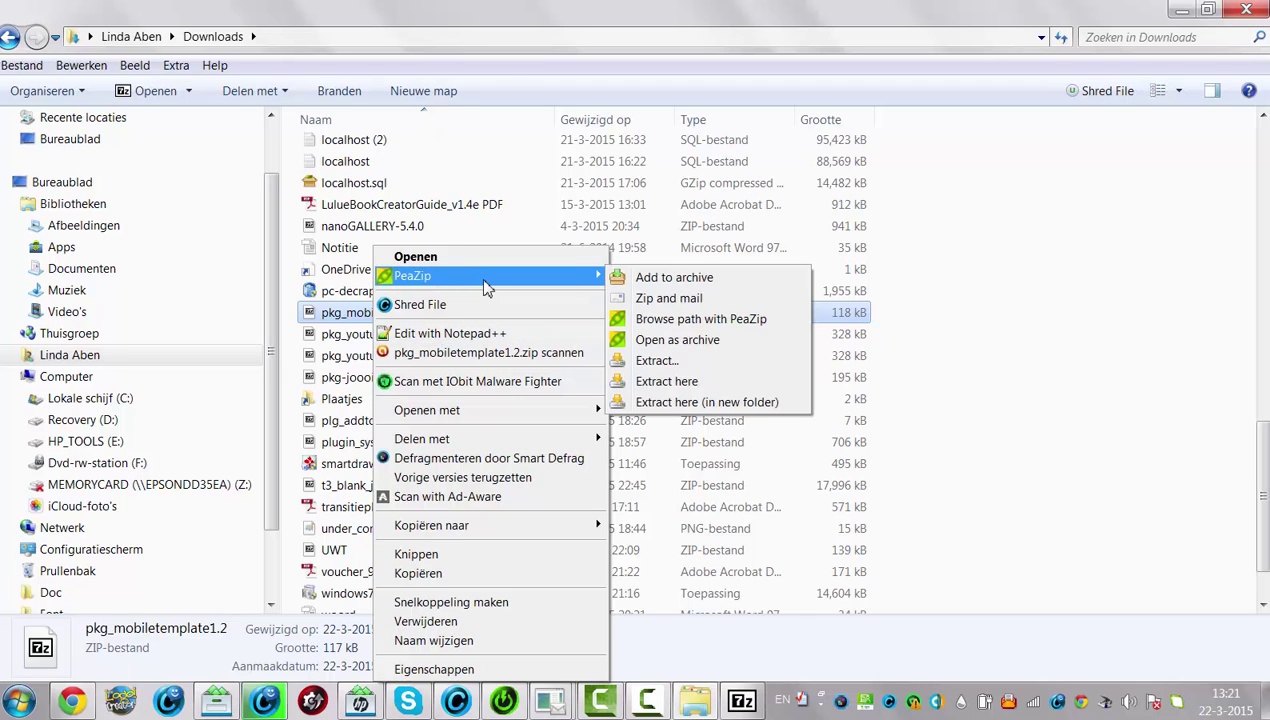
pyautogui.click(720, 403)
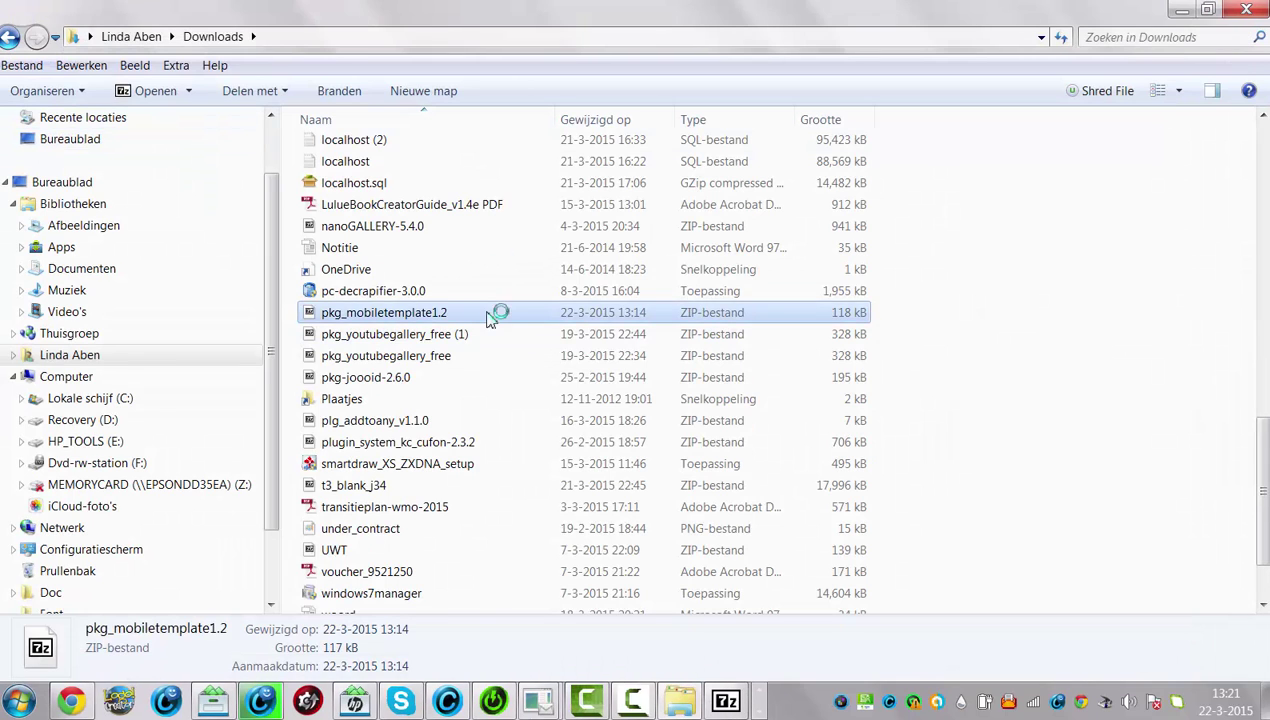
pyautogui.moveTo(1263, 470); pyautogui.dragTo(1265, 238)
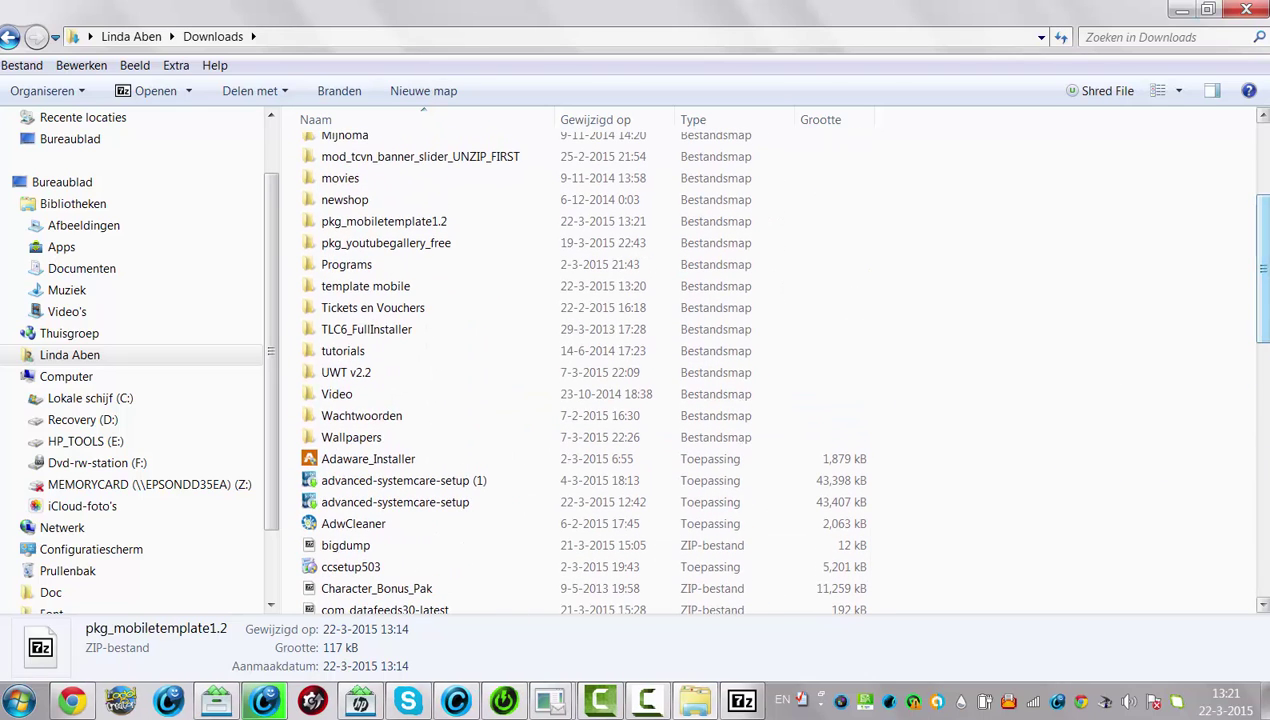
pyautogui.click(1257, 10)
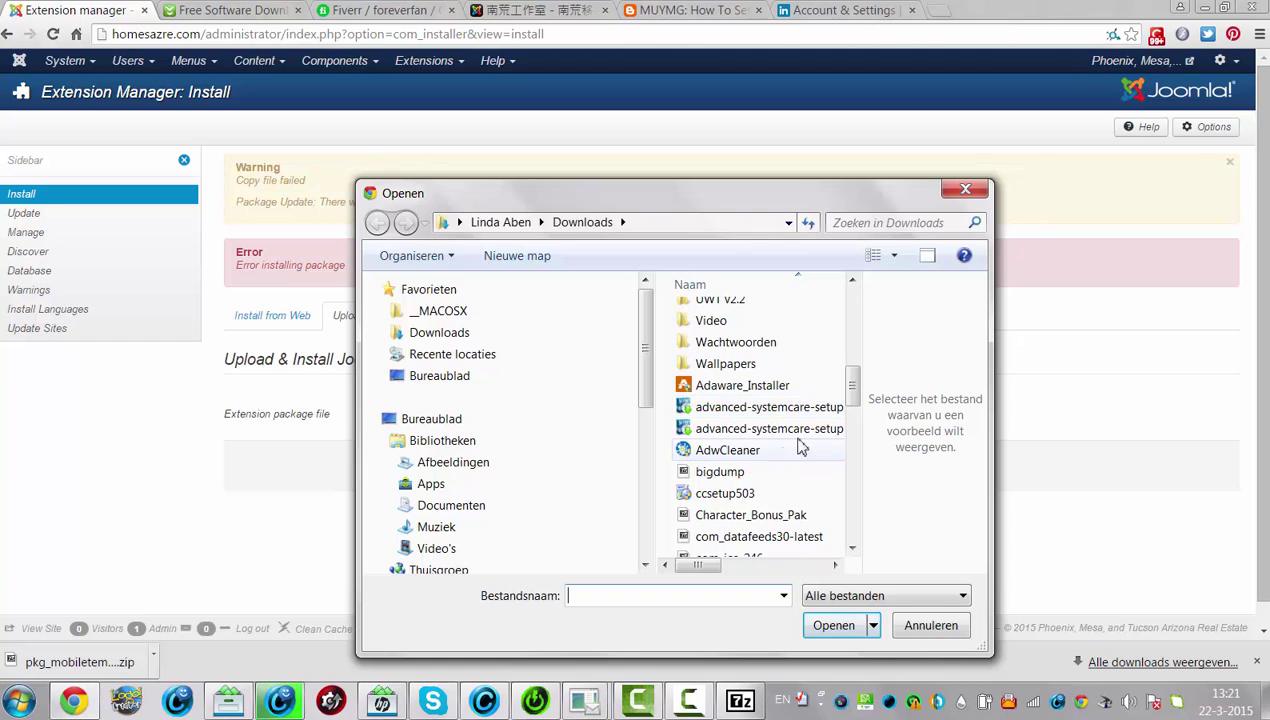
# Try to upload and install the pkg_mobiletemplate file from the extracted pkg_mobiletemplate1.2 folder.
pyautogui.moveTo(852, 386); pyautogui.dragTo(845, 364)
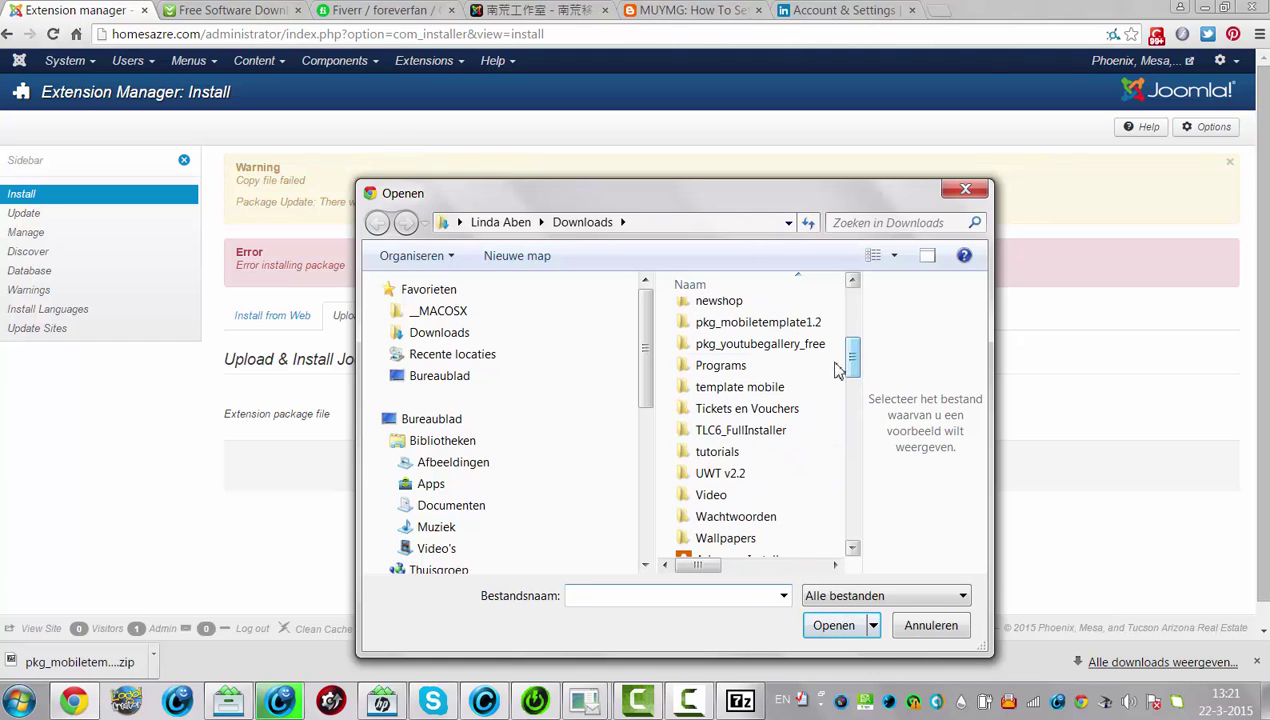
pyautogui.doubleClick(735, 322)
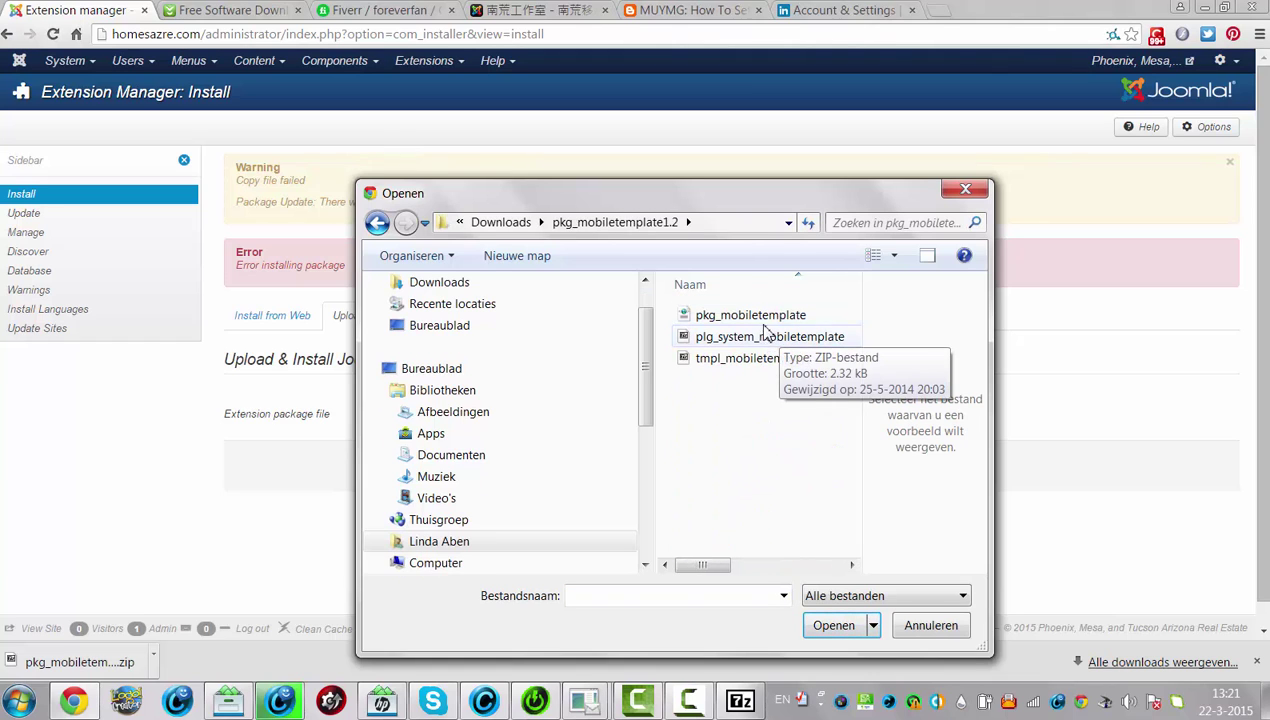
pyautogui.click(759, 317)
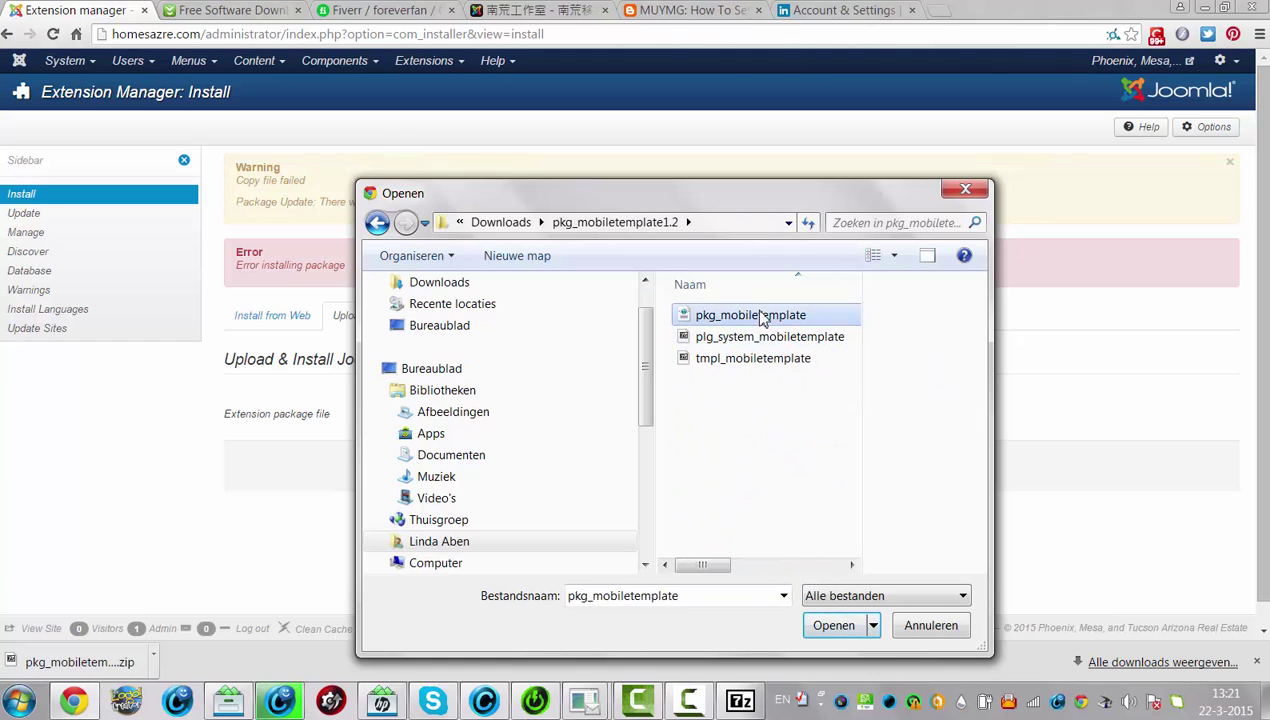
pyautogui.click(838, 628)
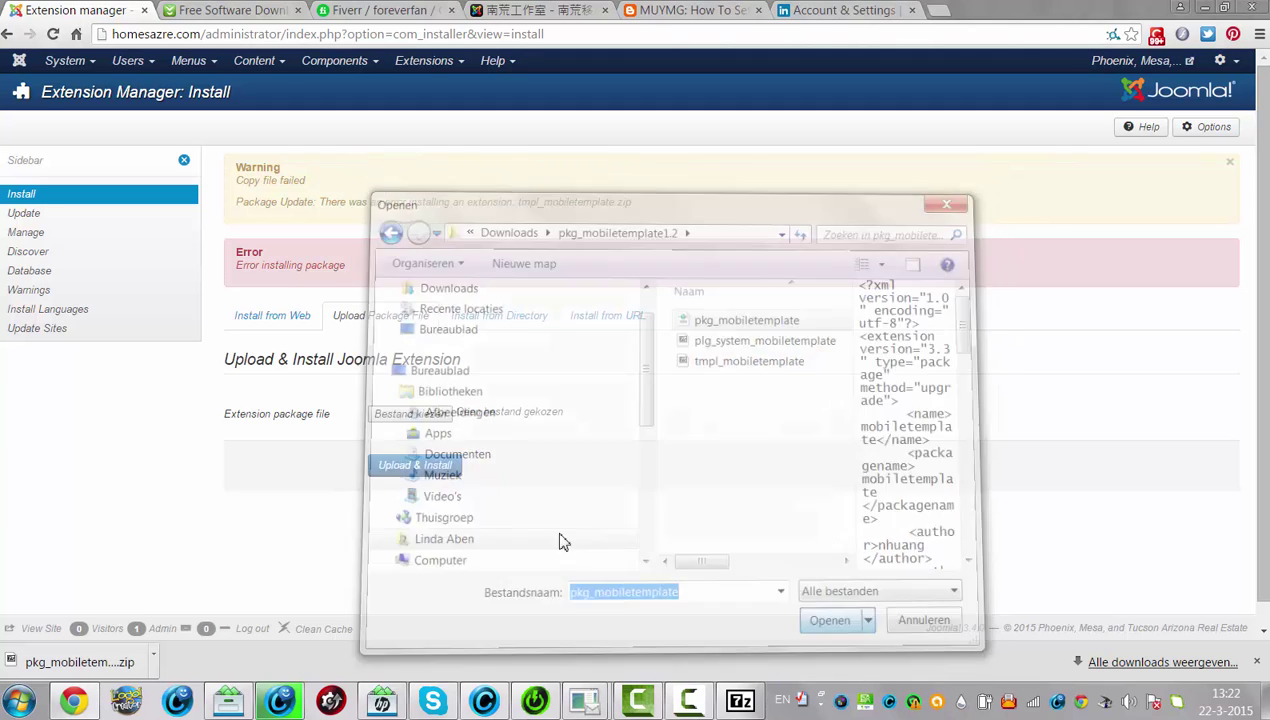
pyautogui.click(403, 482)
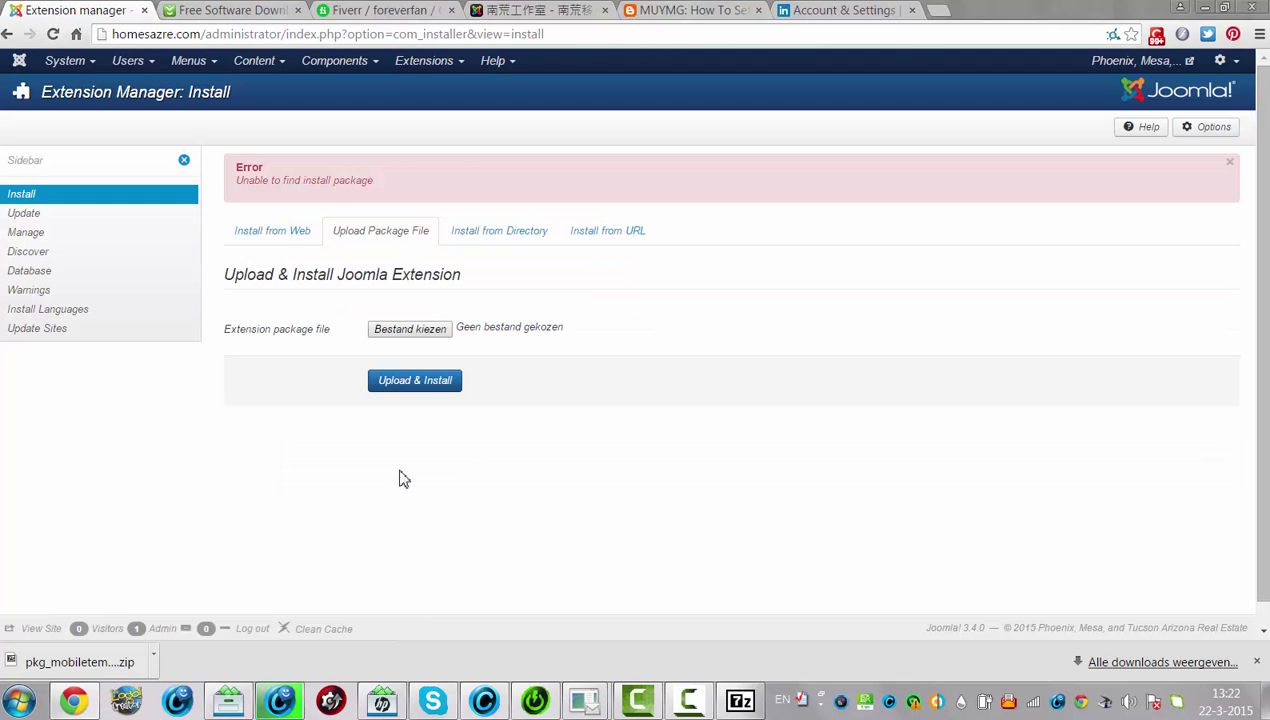
# Upload and install the plg_system_mobiletemplate plugin file from the pkg_mobiletemplate1.2 folder.
pyautogui.click(421, 331)
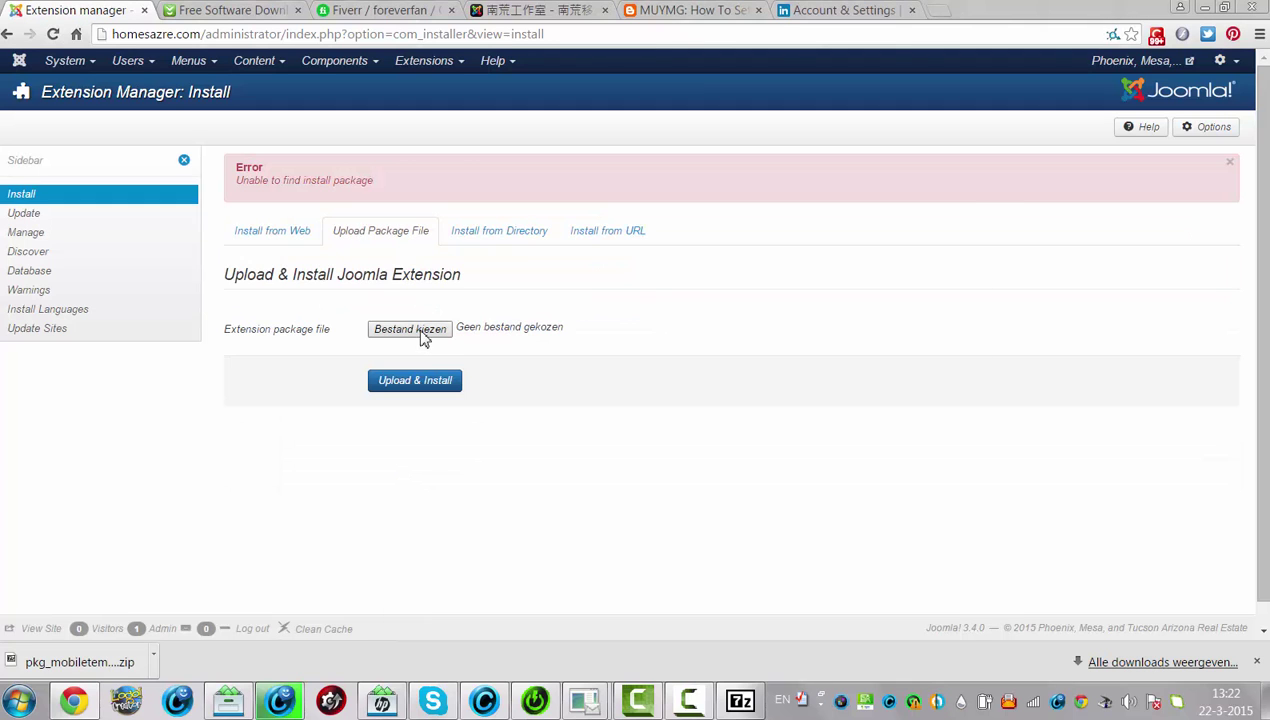
pyautogui.click(716, 338)
pyautogui.click(842, 627)
pyautogui.click(424, 384)
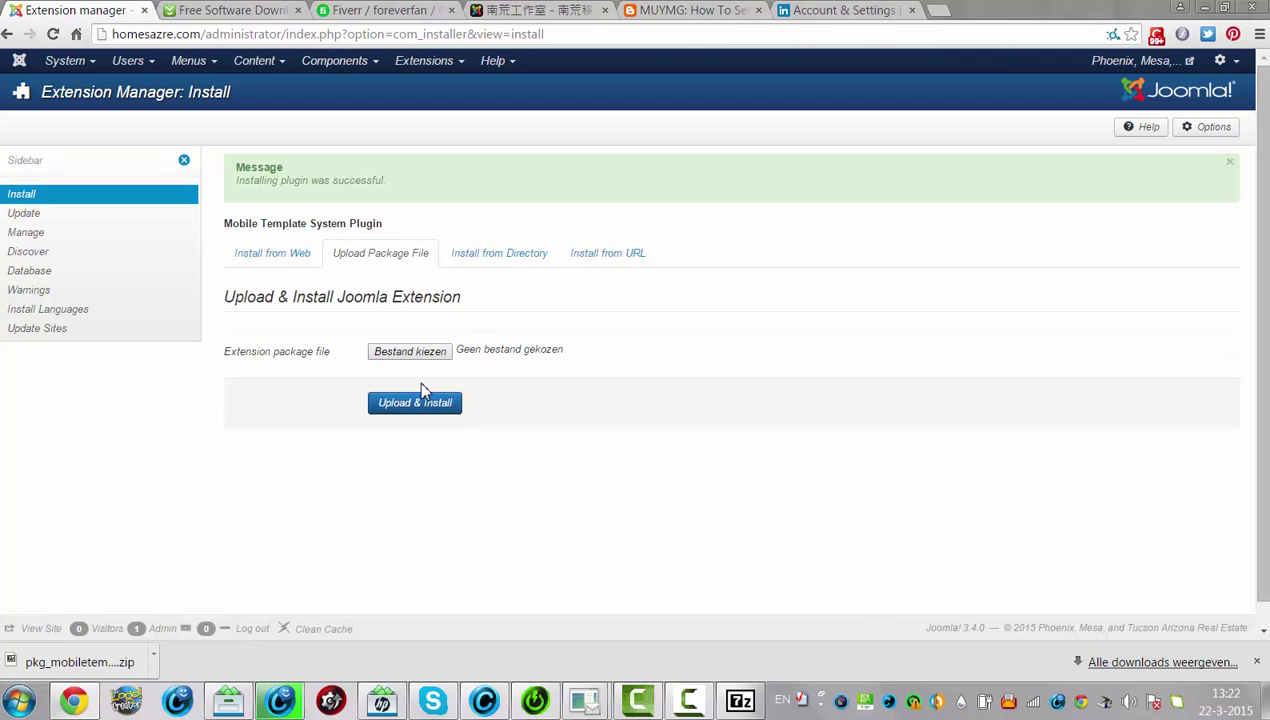
# Try to upload and install the tmpl_mobiletemplate template file from the pkg_mobiletemplate1.2 folder.
pyautogui.click(410, 350)
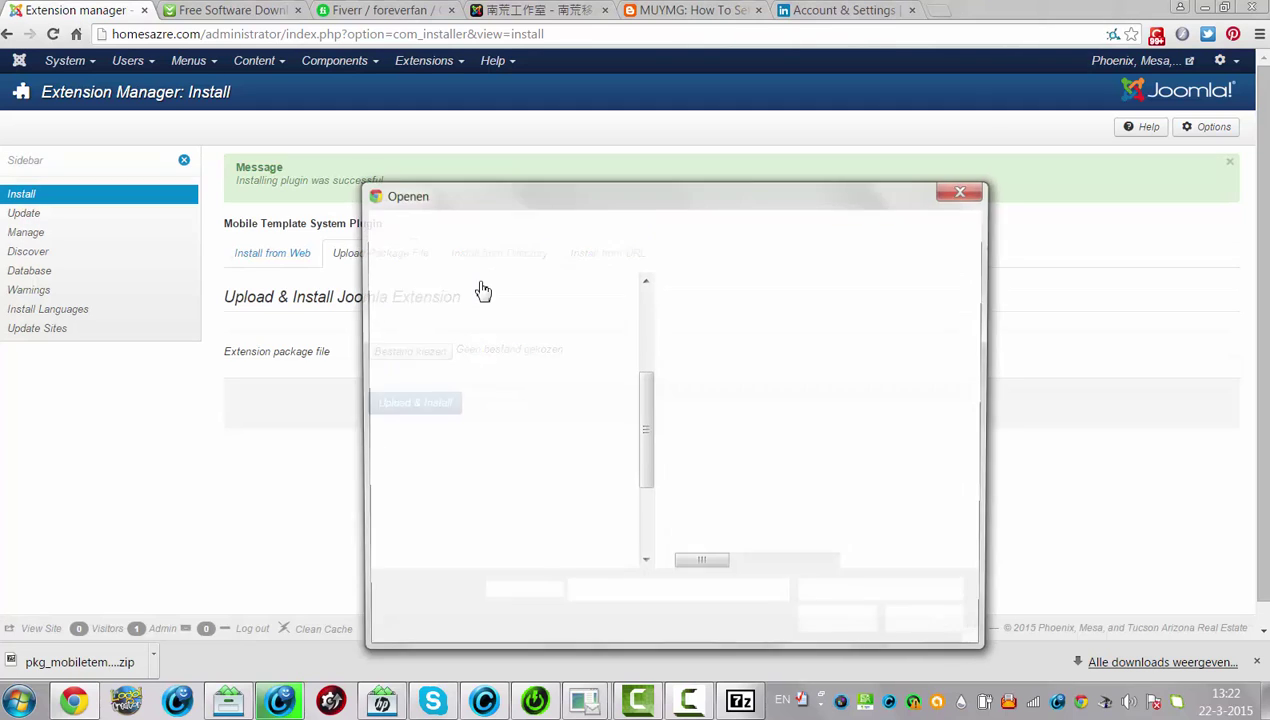
pyautogui.click(697, 359)
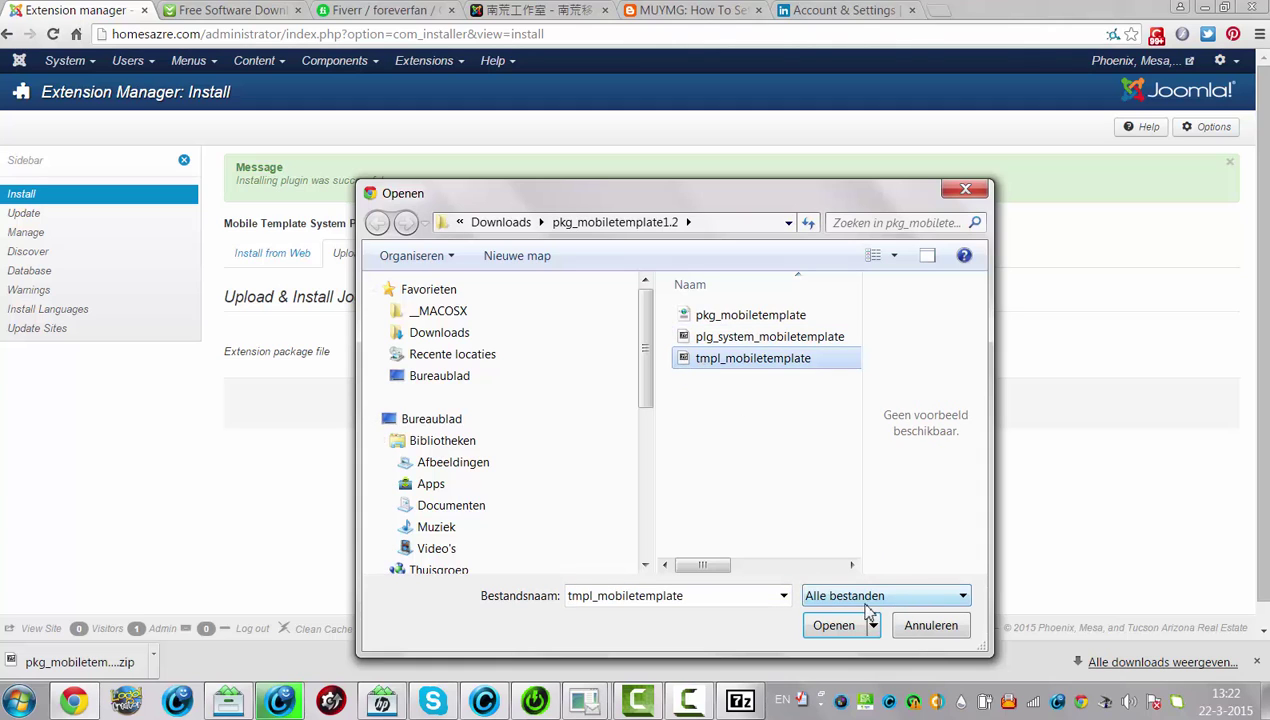
pyautogui.click(836, 626)
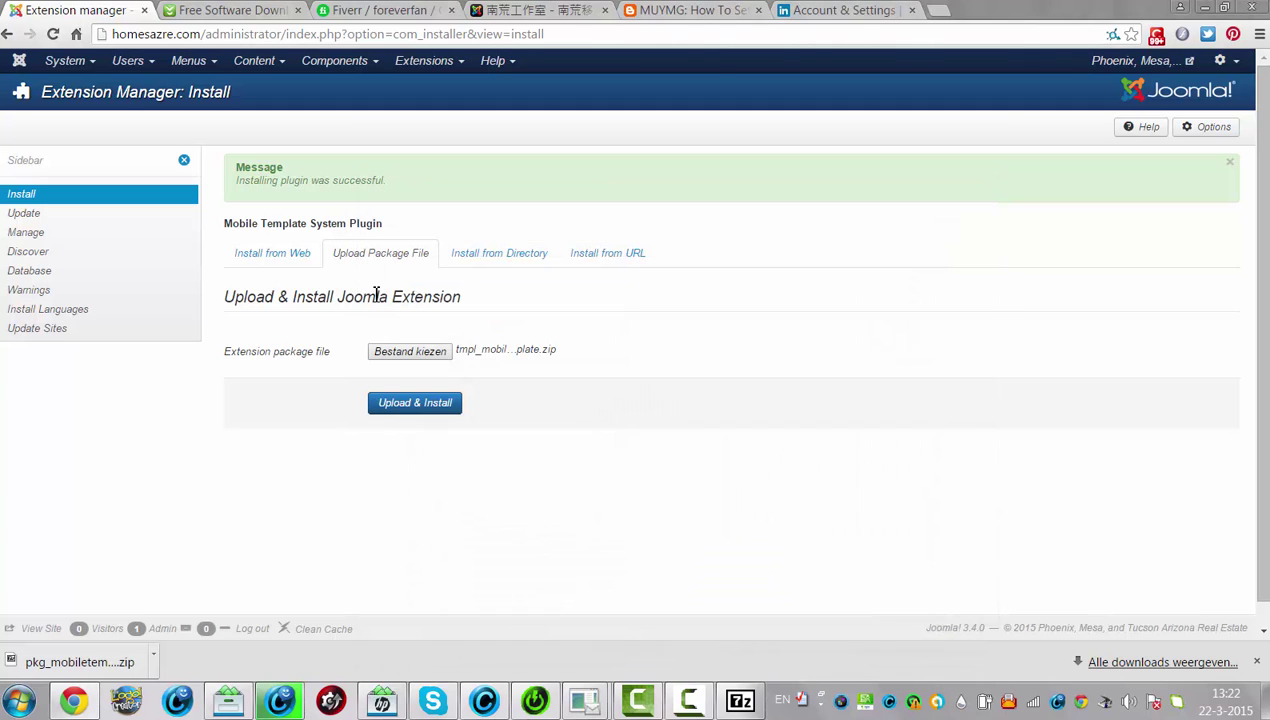
pyautogui.click(392, 410)
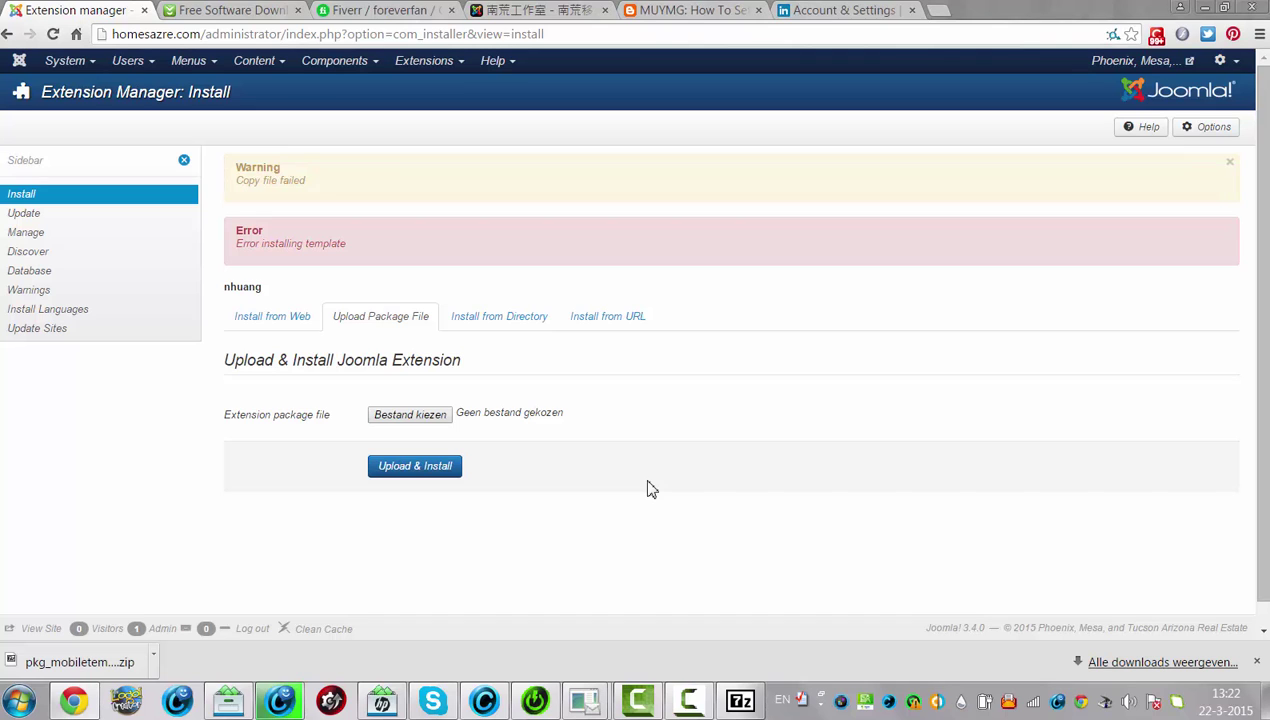
# Go to the Extension Manager's list of installed extensions and search it for "mobile".
pyautogui.click(407, 64)
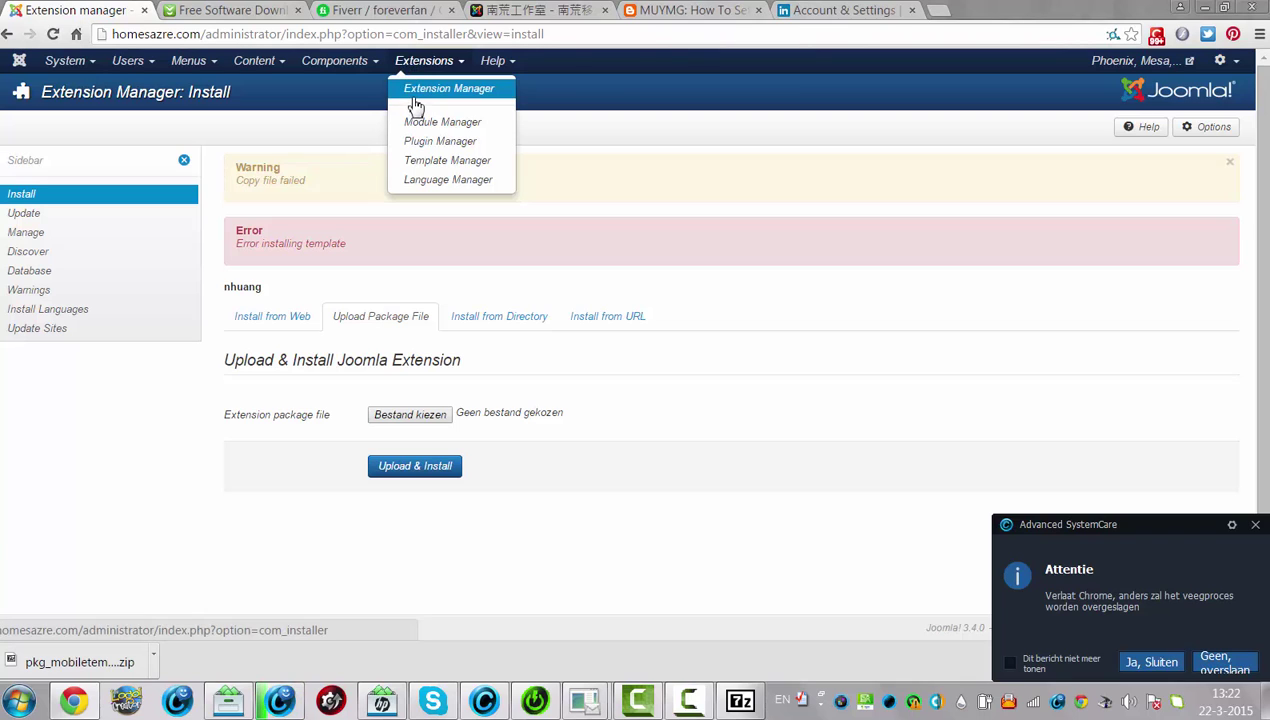
pyautogui.click(412, 95)
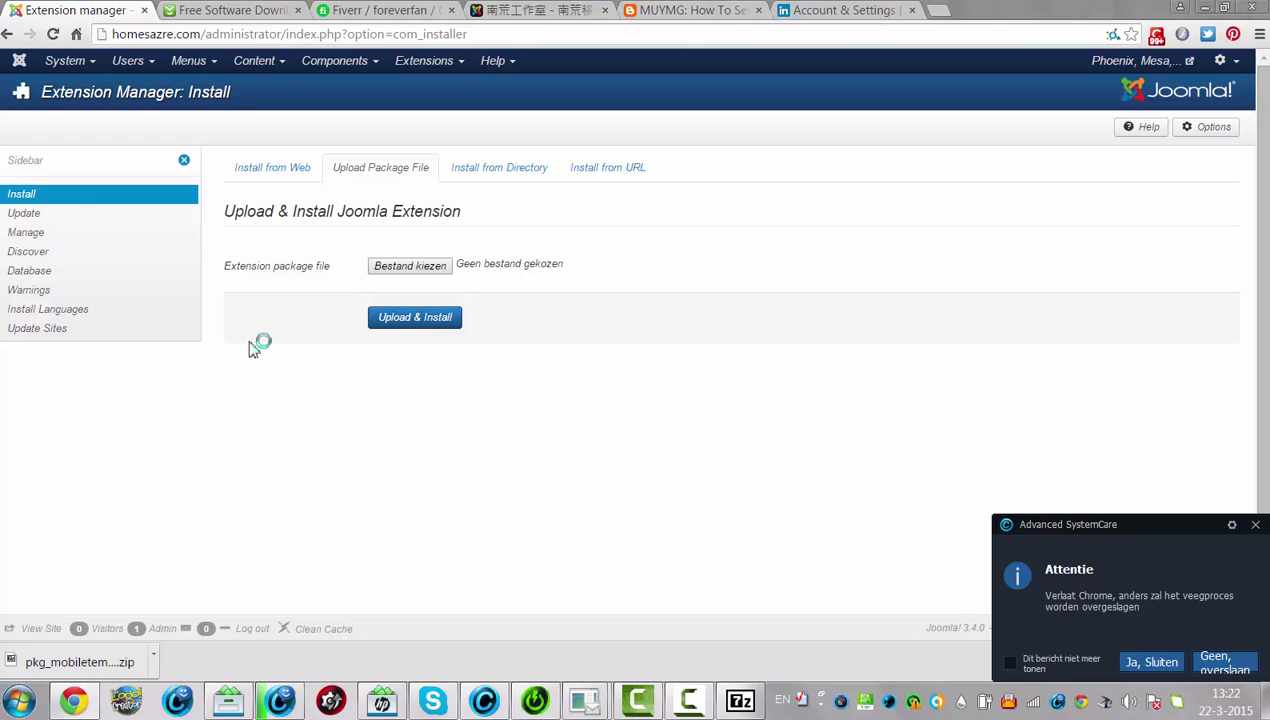
pyautogui.click(30, 236)
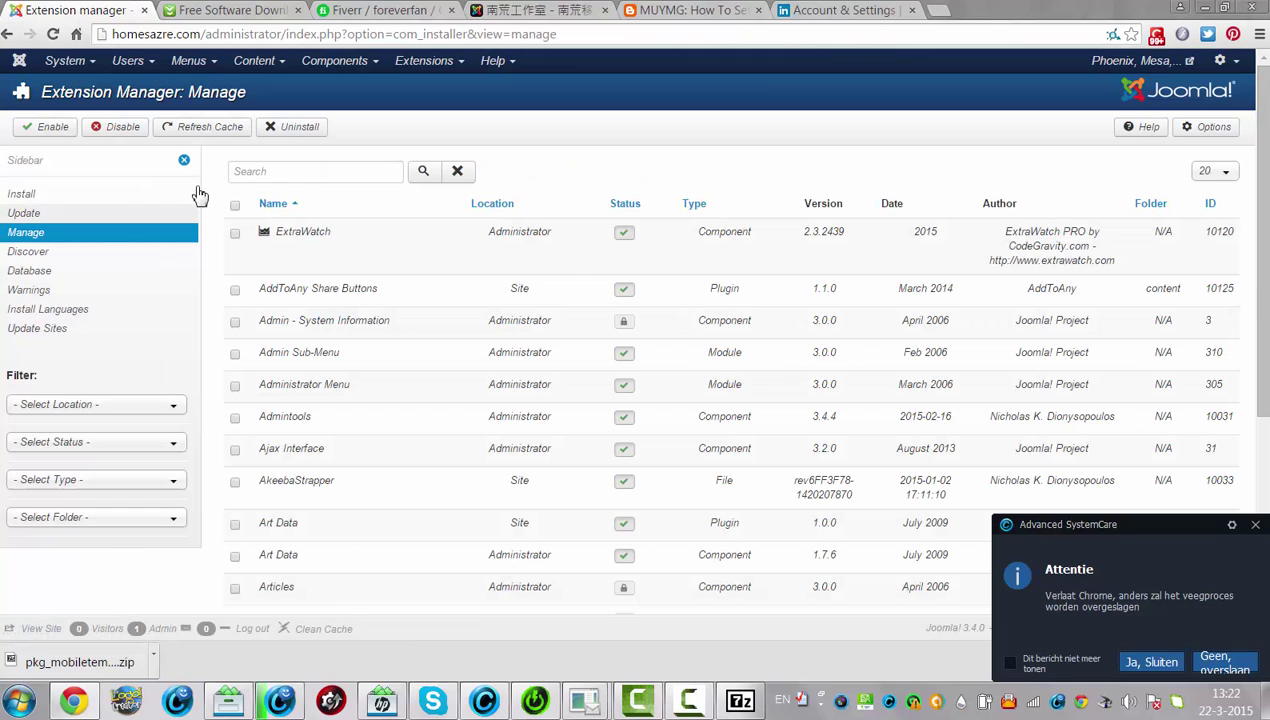
pyautogui.click(299, 173)
pyautogui.write('mobile')
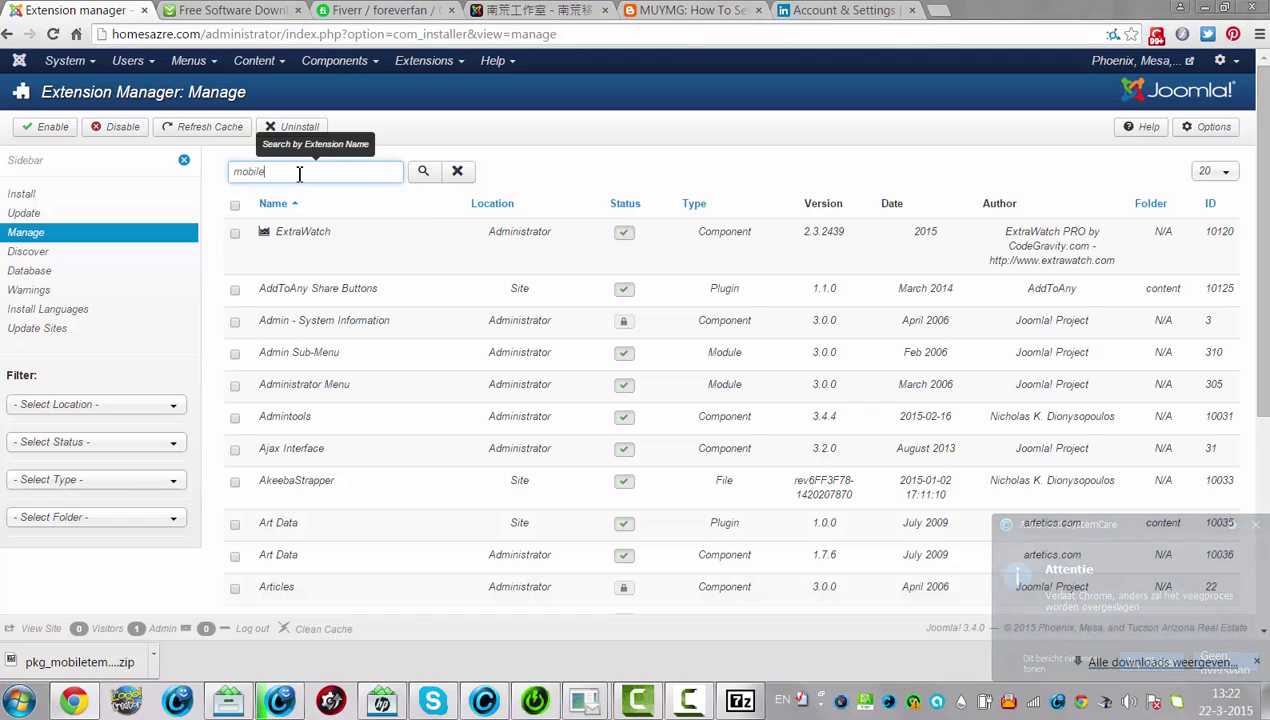
pyautogui.press('Return')
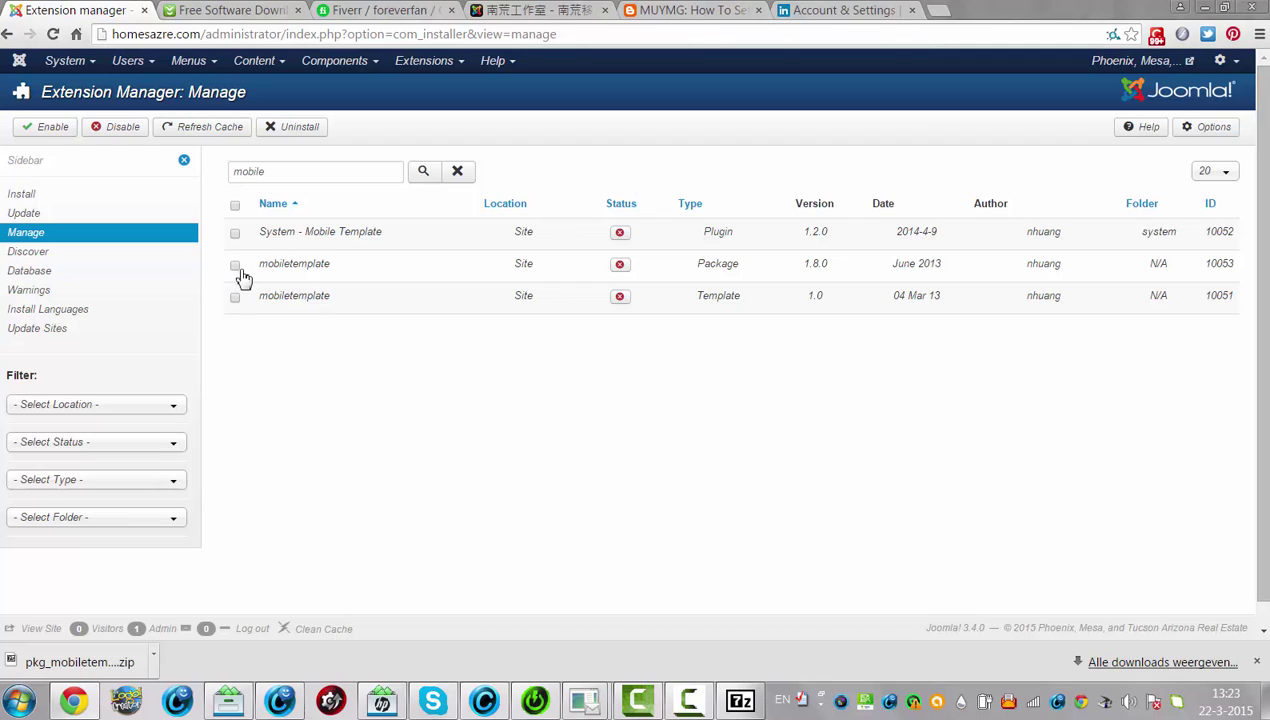
# Enable the System - Mobile Template plugin, the mobiletemplate package and the mobiletemplate template together.
pyautogui.click(235, 233)
pyautogui.click(236, 265)
pyautogui.click(236, 298)
pyautogui.click(45, 127)
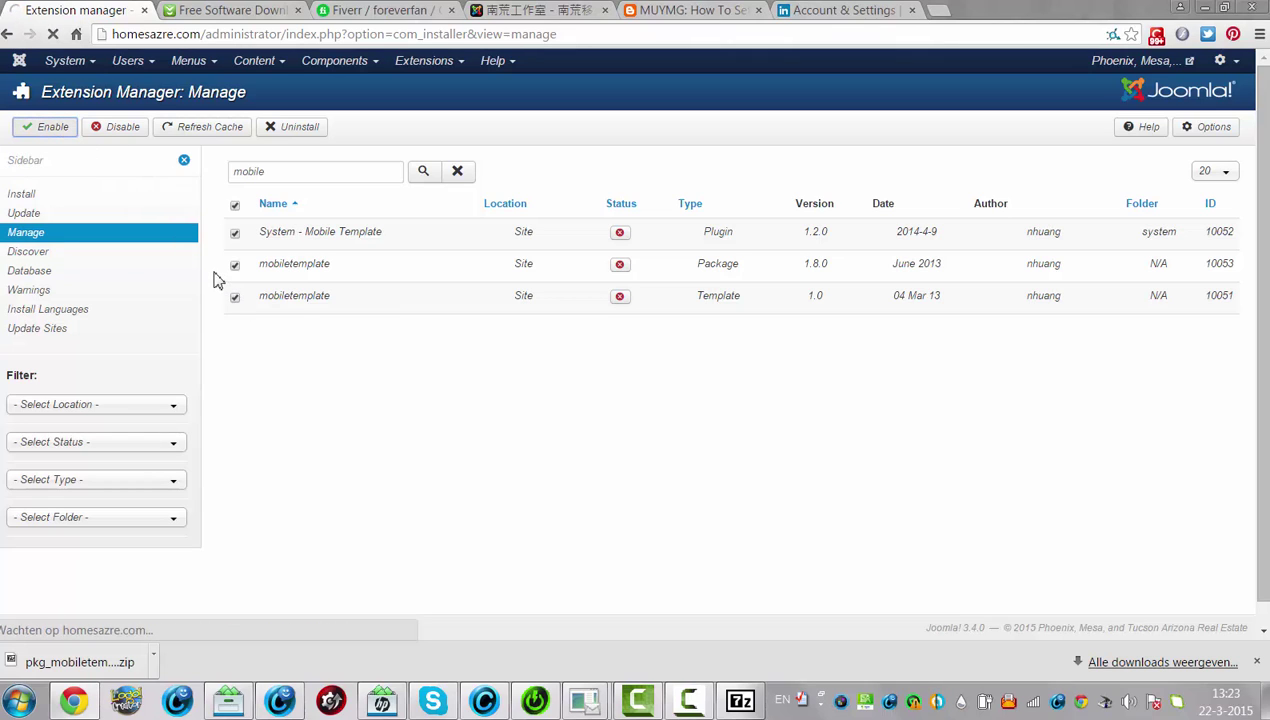
# Close the LinkedIn settings page and load homesazre.com in a new browser tab to look over its home page.
pyautogui.click(811, 10)
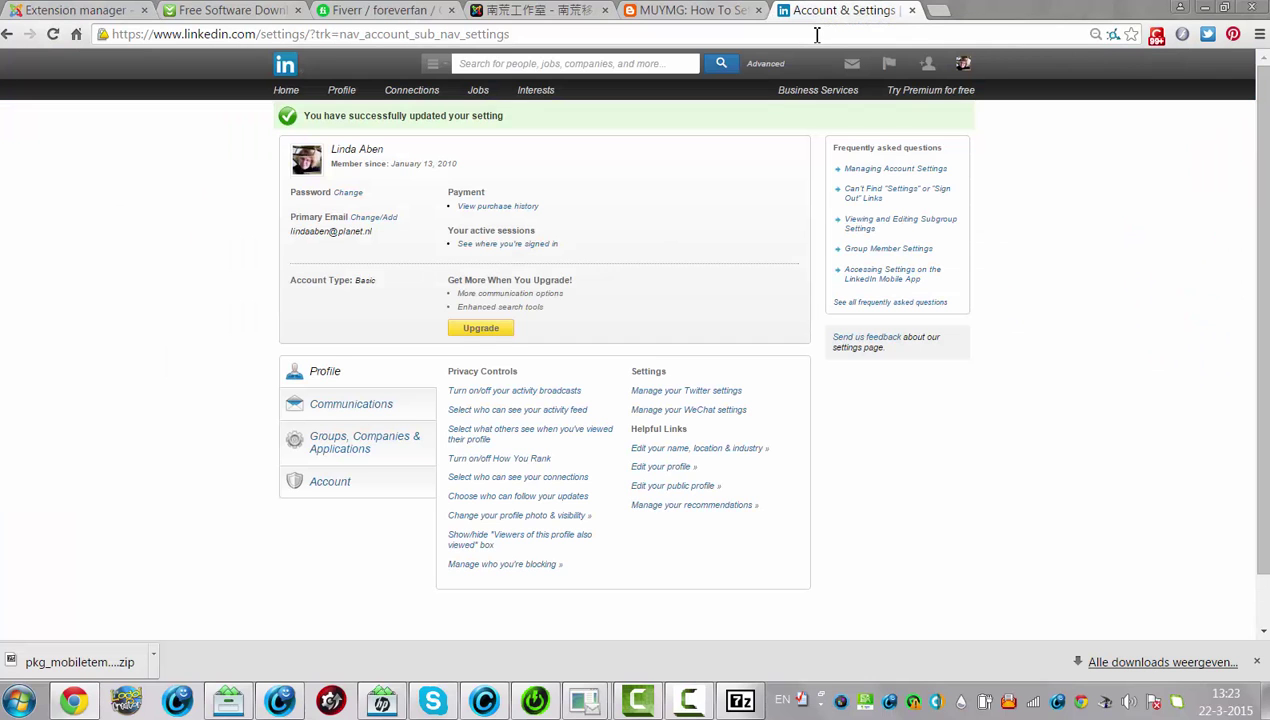
pyautogui.click(911, 10)
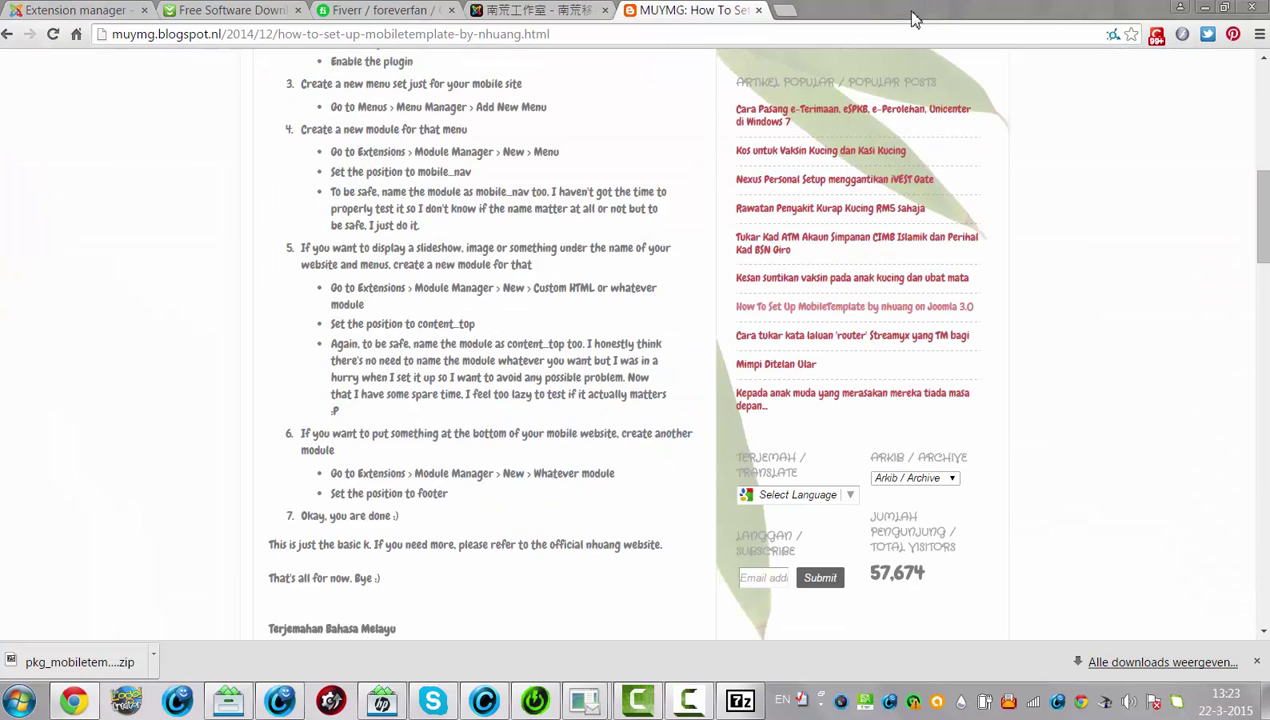
pyautogui.click(780, 10)
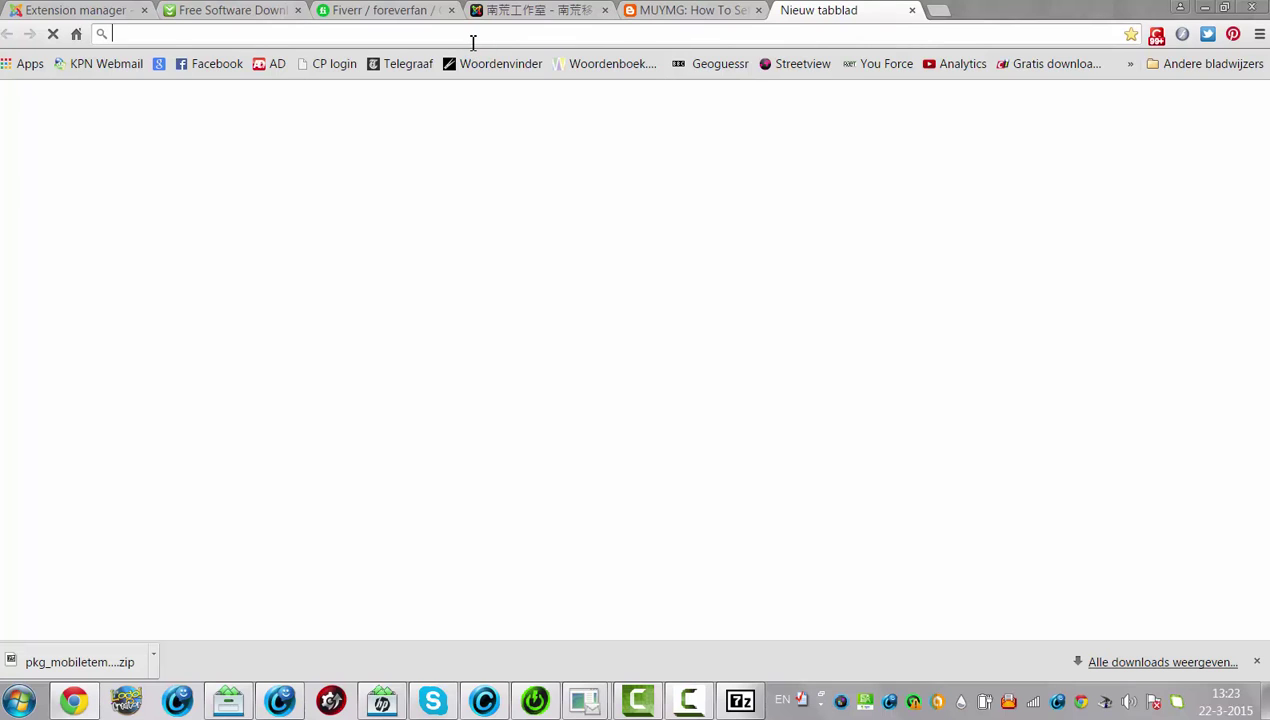
pyautogui.write('homesazre.com')
pyautogui.press('Return')
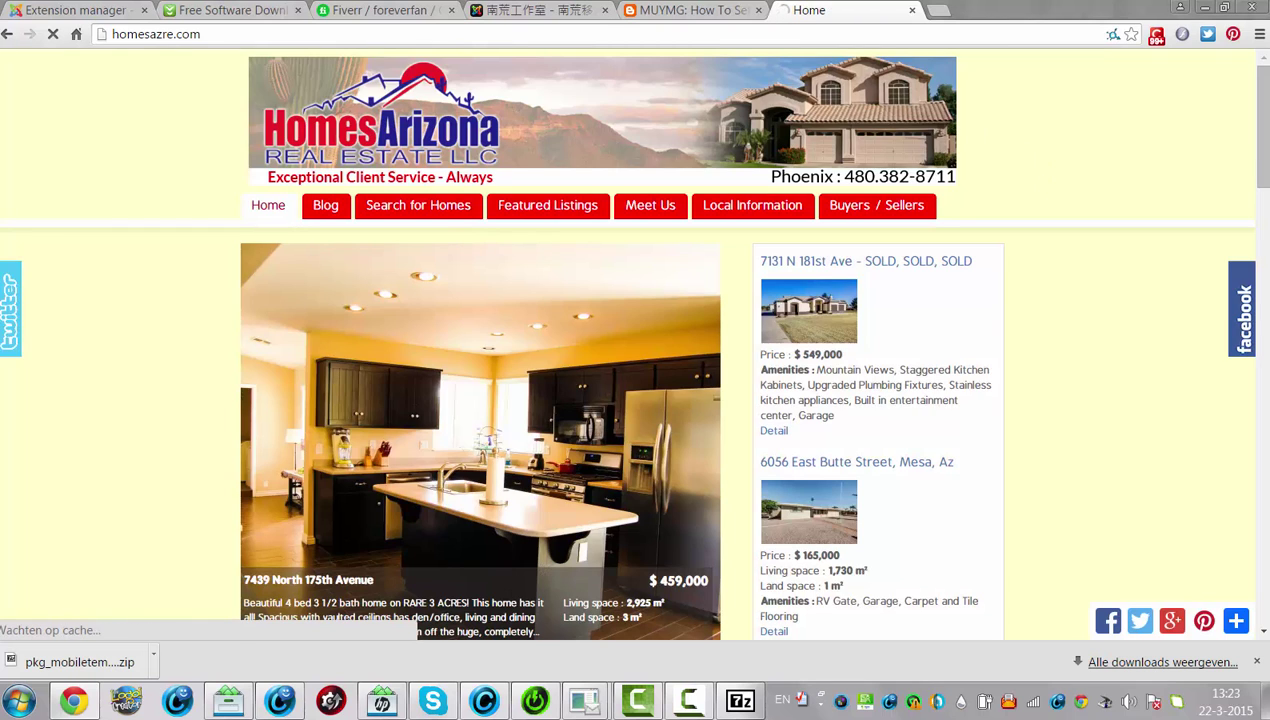
pyautogui.scroll(-3, 1254, 162)
pyautogui.scroll(-3, 1254, 162)
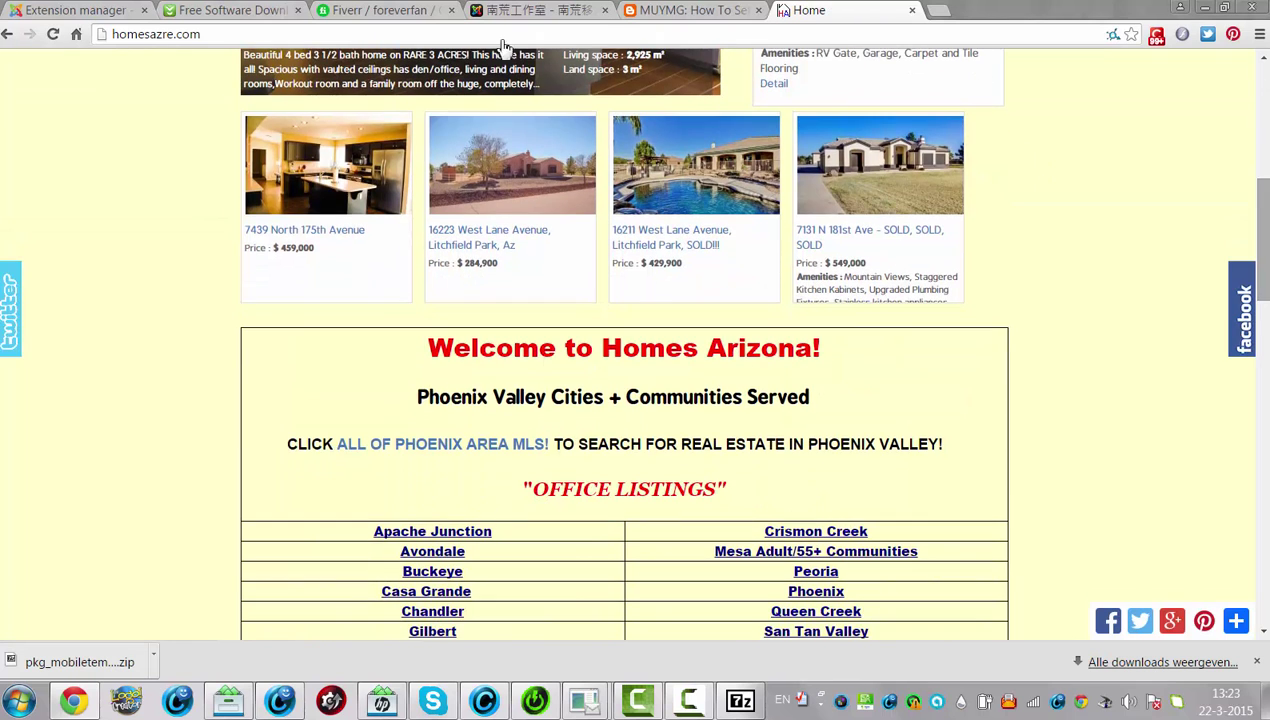
# Create a new menu in the Joomla Menu Manager with the title and menu type Mobile, and save it.
pyautogui.click(60, 9)
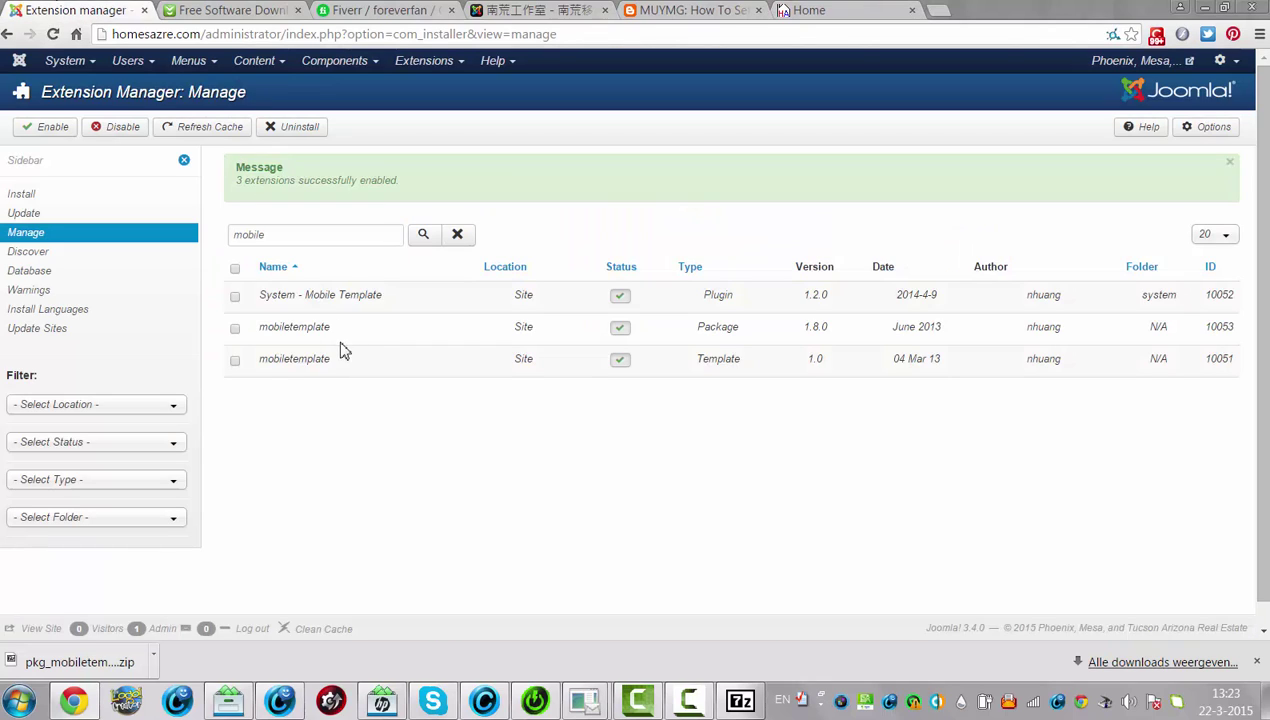
pyautogui.click(174, 62)
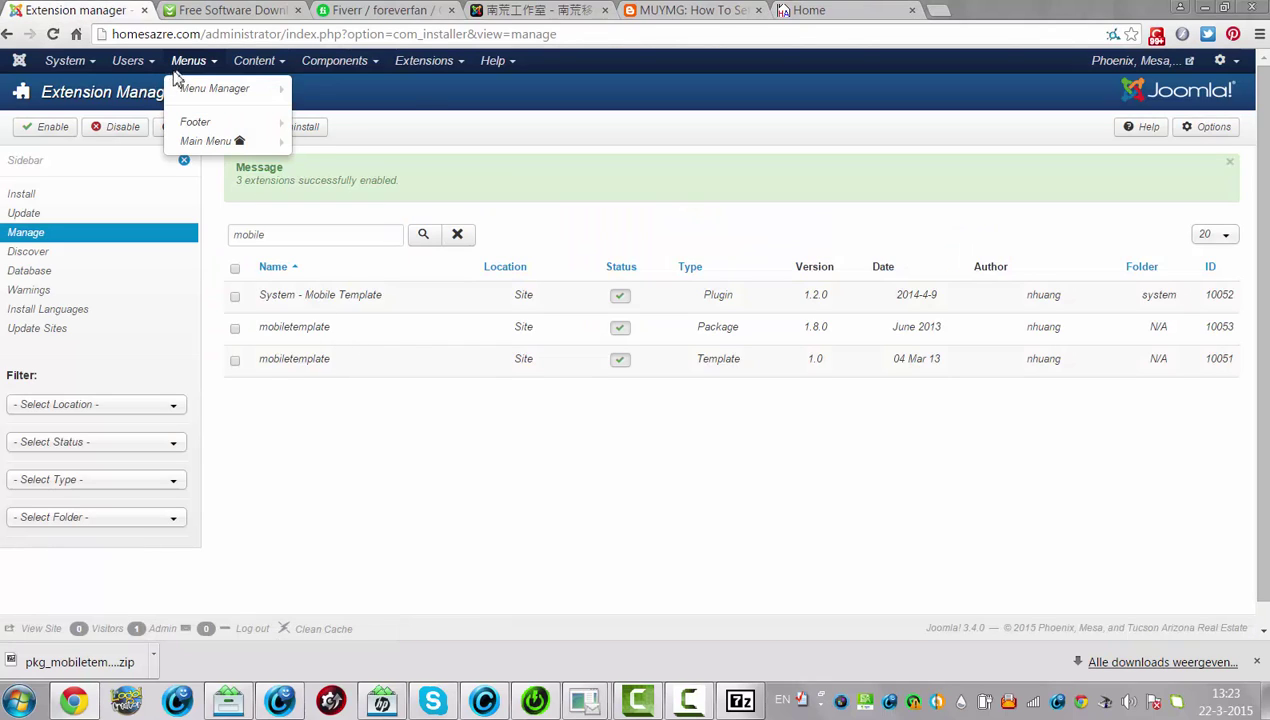
pyautogui.click(193, 92)
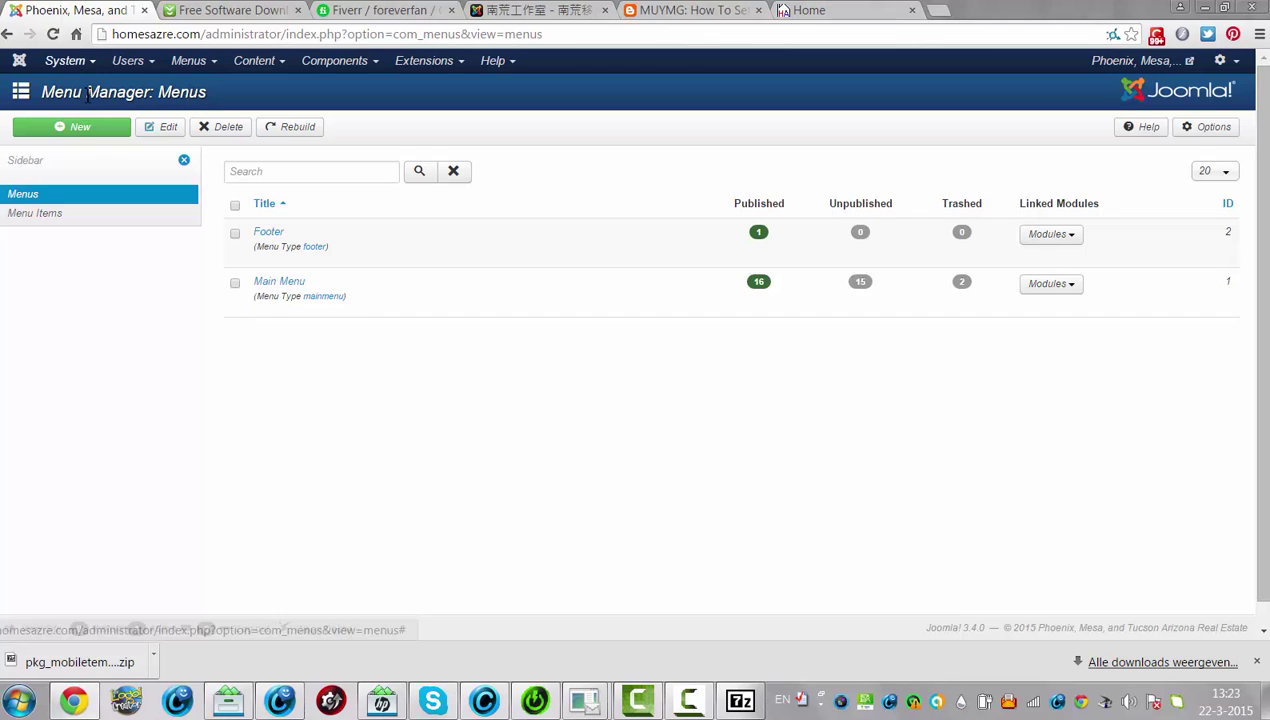
pyautogui.click(89, 136)
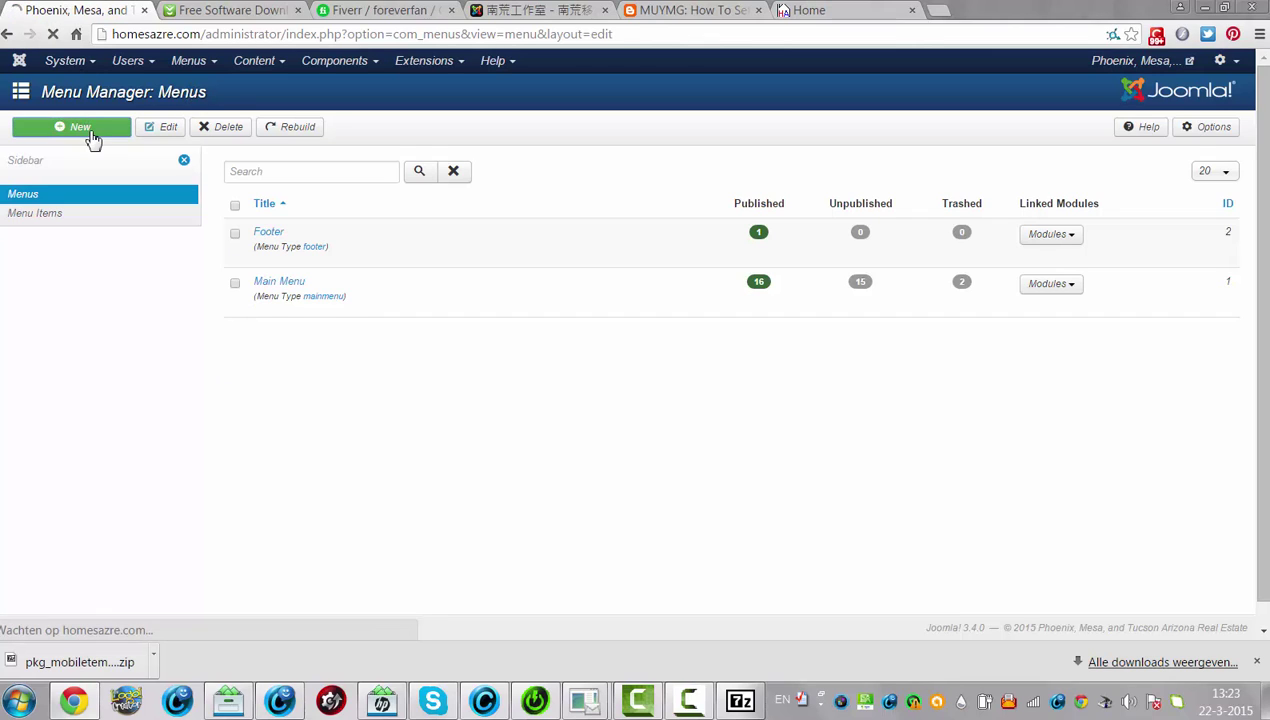
pyautogui.click(166, 224)
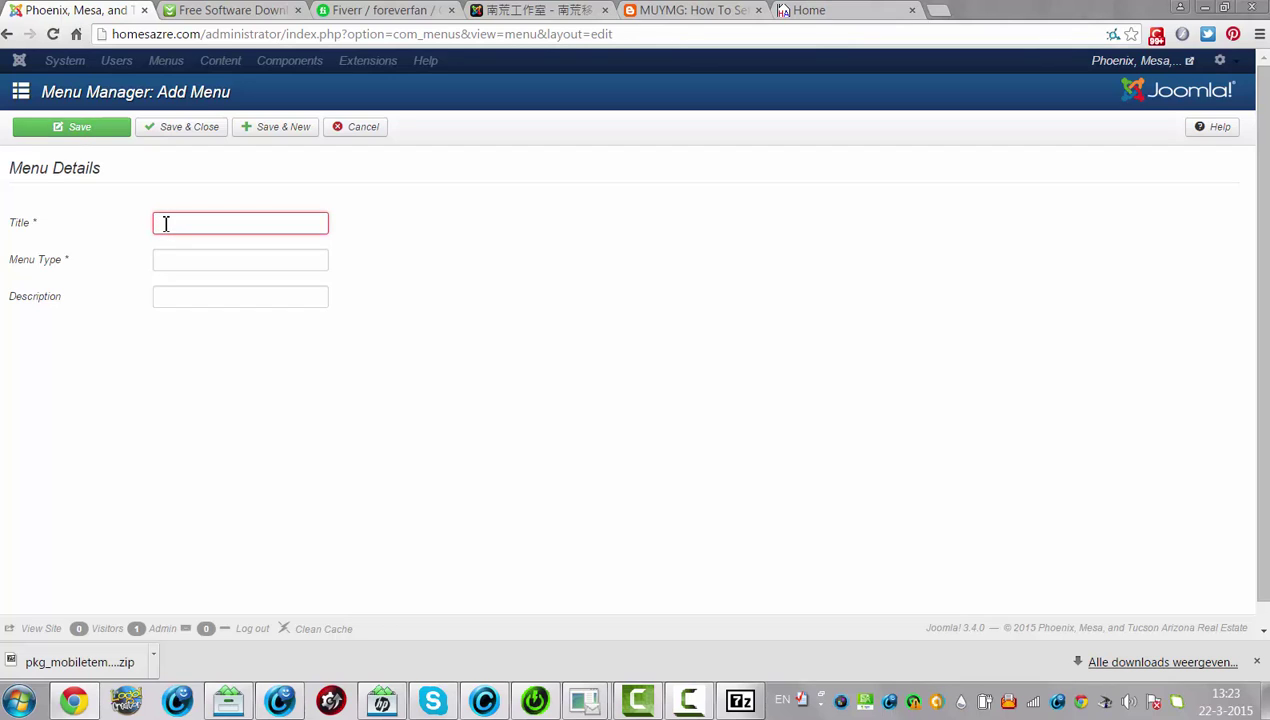
pyautogui.write('M')
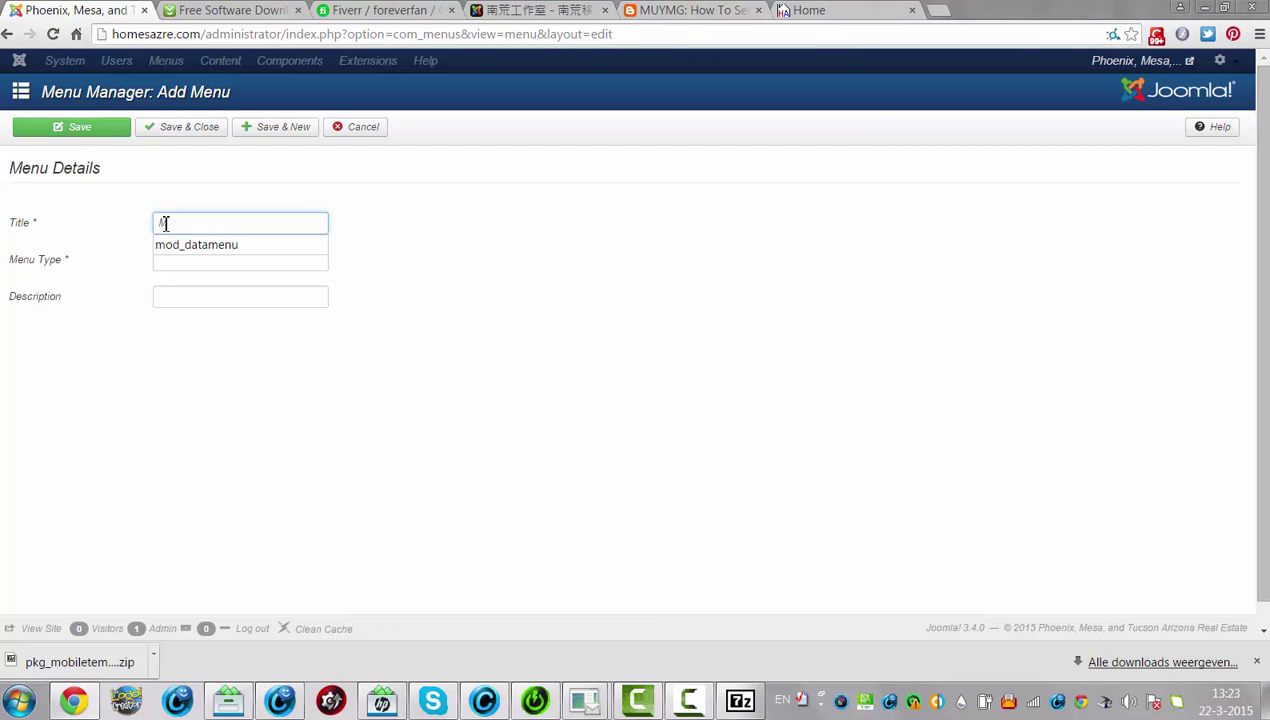
pyautogui.write('obile')
pyautogui.press('Tab')
pyautogui.write('Mo')
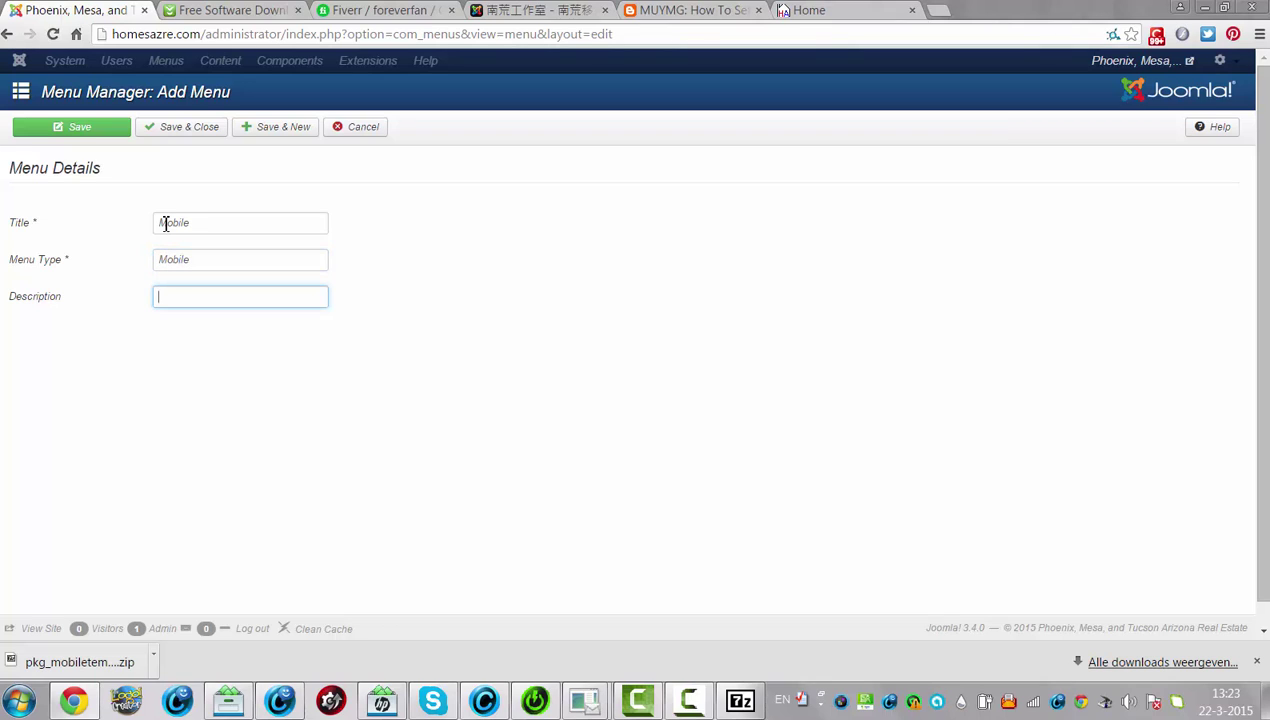
pyautogui.click(178, 127)
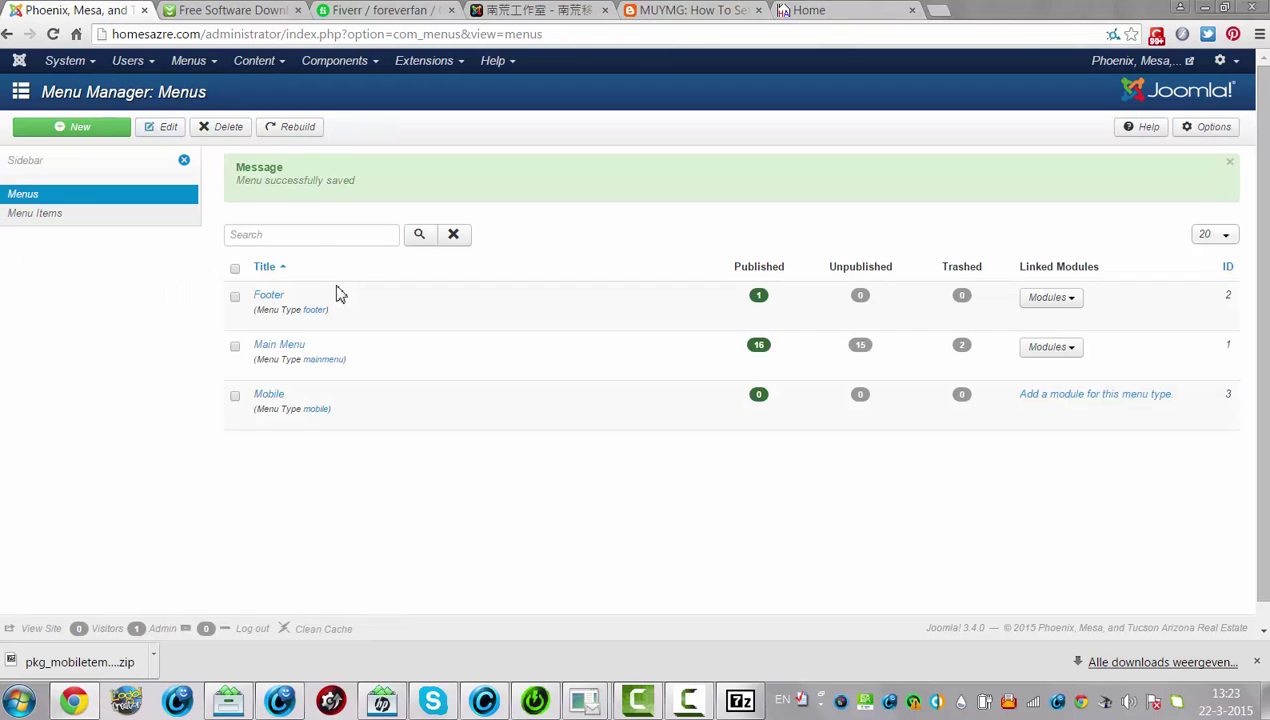
# Start a new module of type Menu in the Module Manager, checking the MobileTemplate setup tutorial for the required type.
pyautogui.click(416, 68)
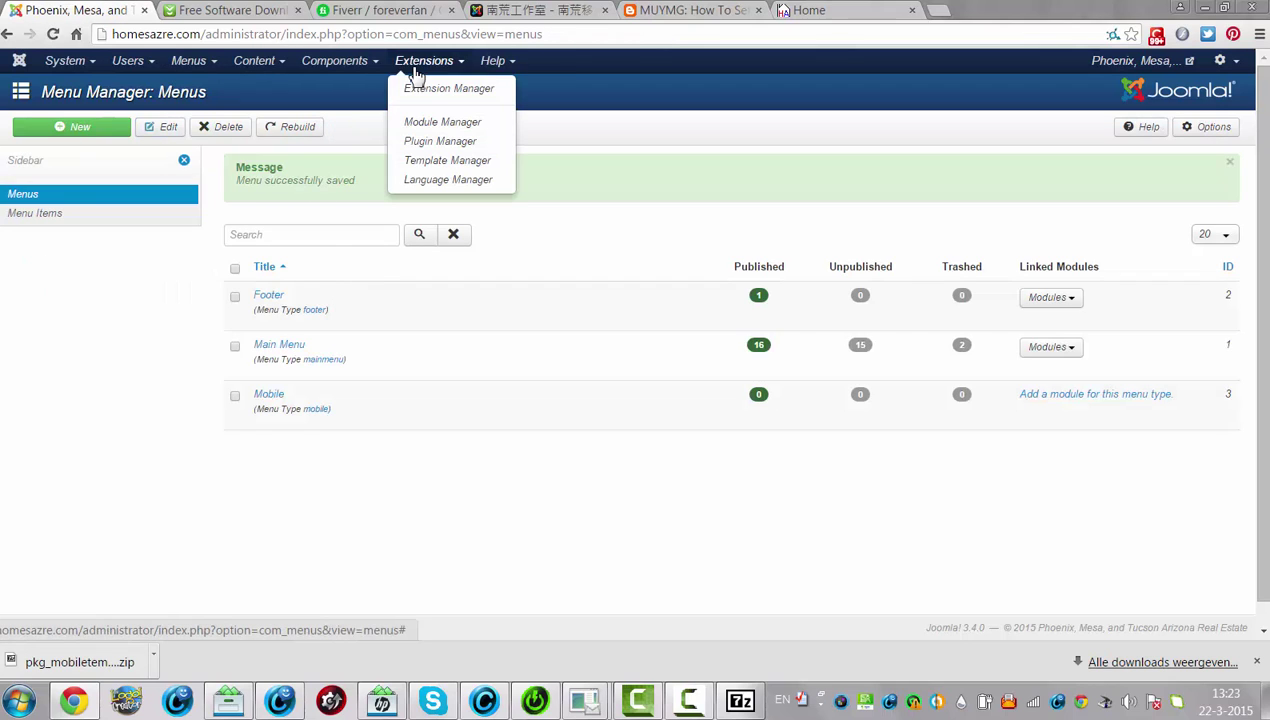
pyautogui.click(429, 126)
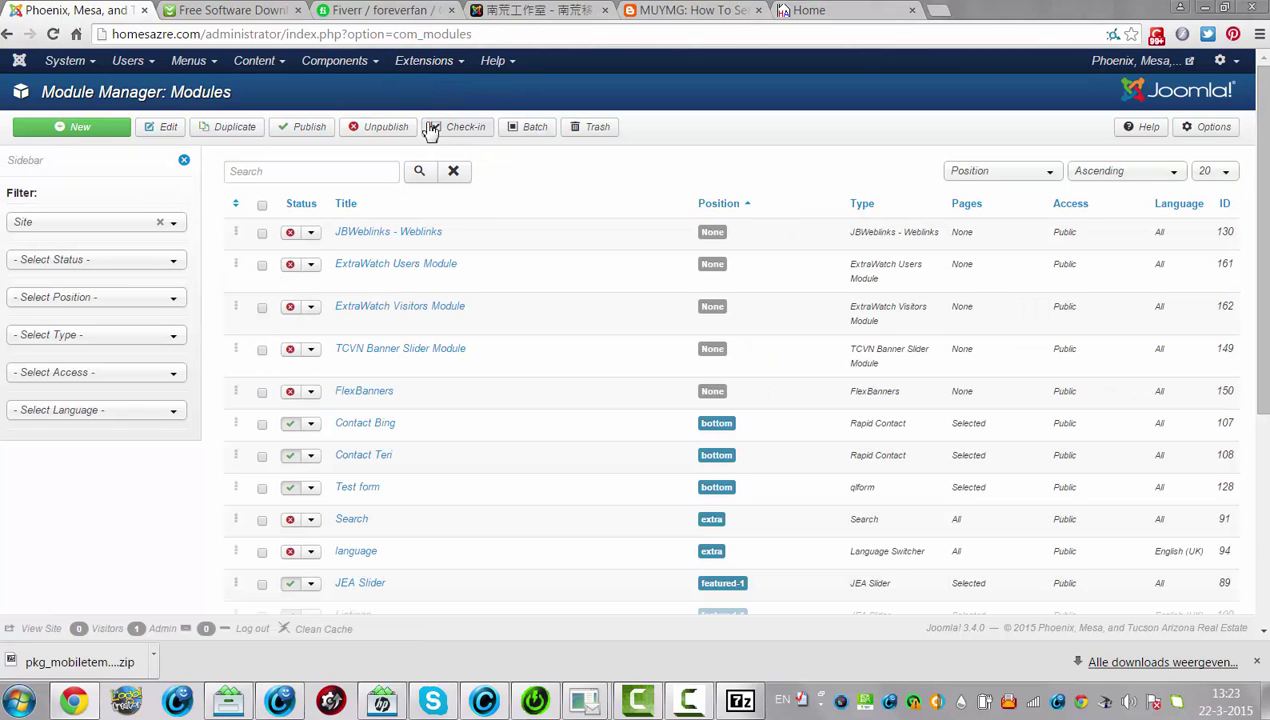
pyautogui.click(80, 128)
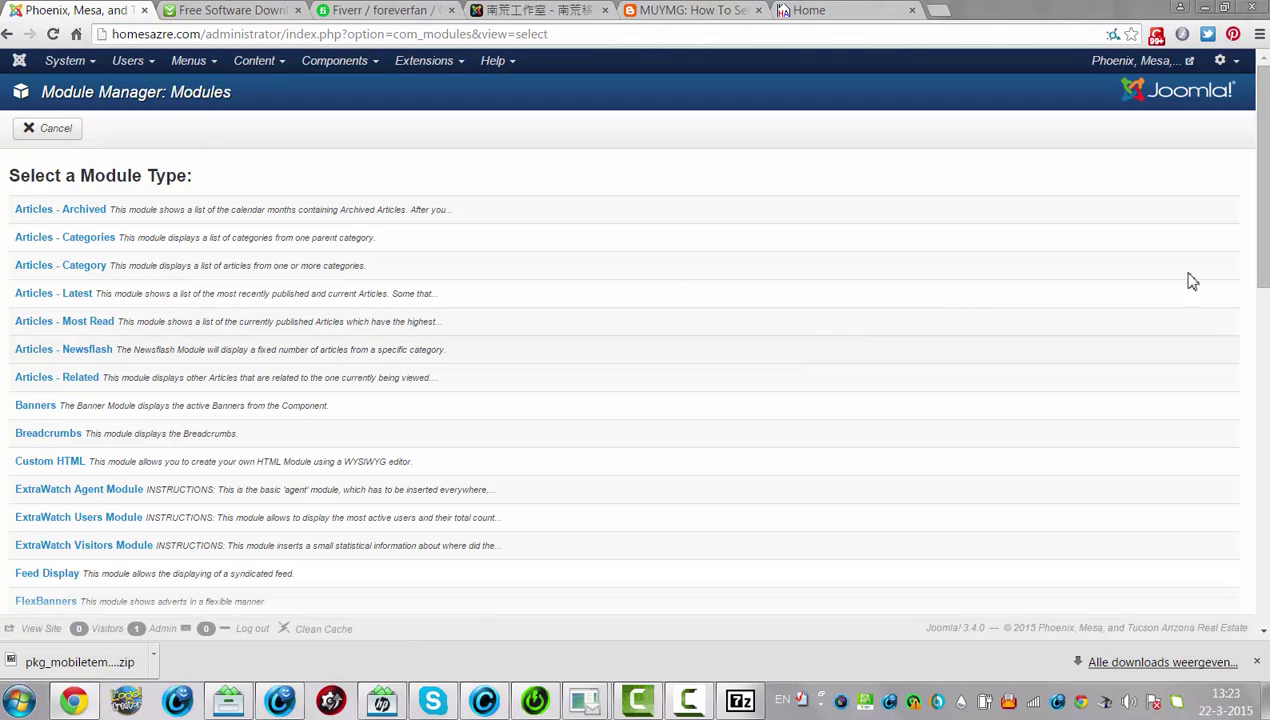
pyautogui.scroll(-5, 1188, 278)
pyautogui.scroll(-2, 635, 360)
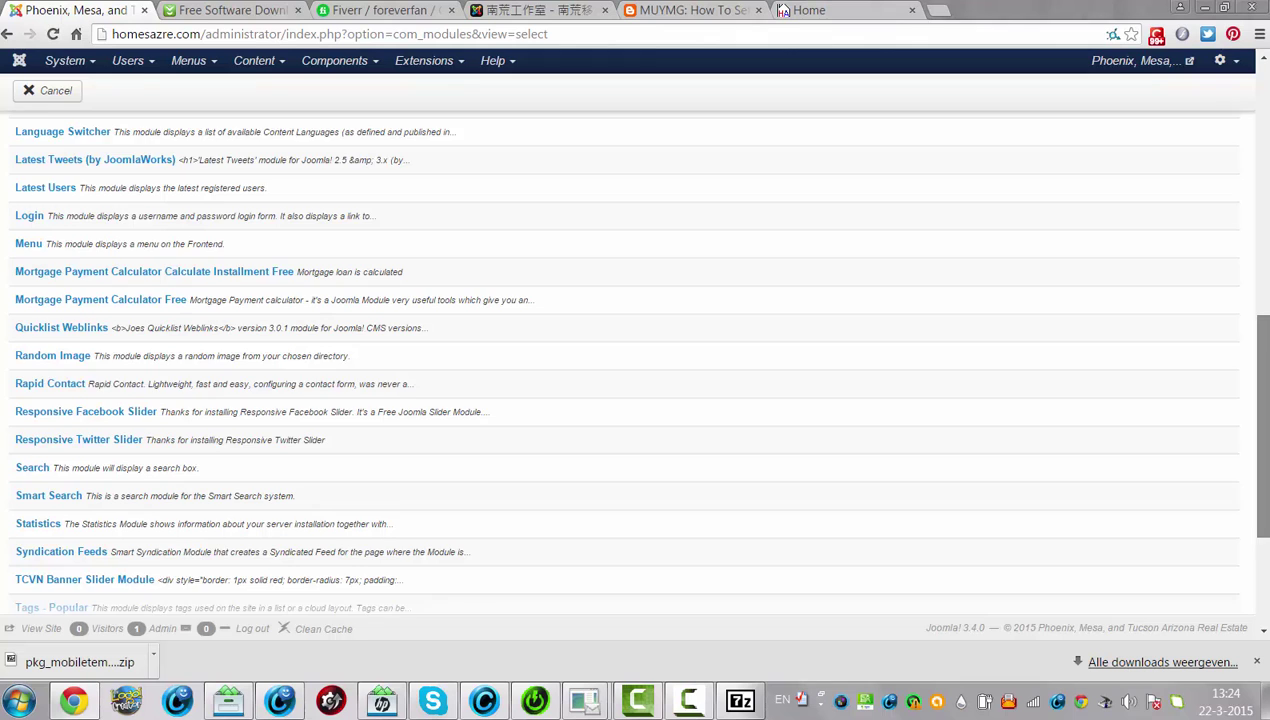
pyautogui.scroll(-3, 635, 360)
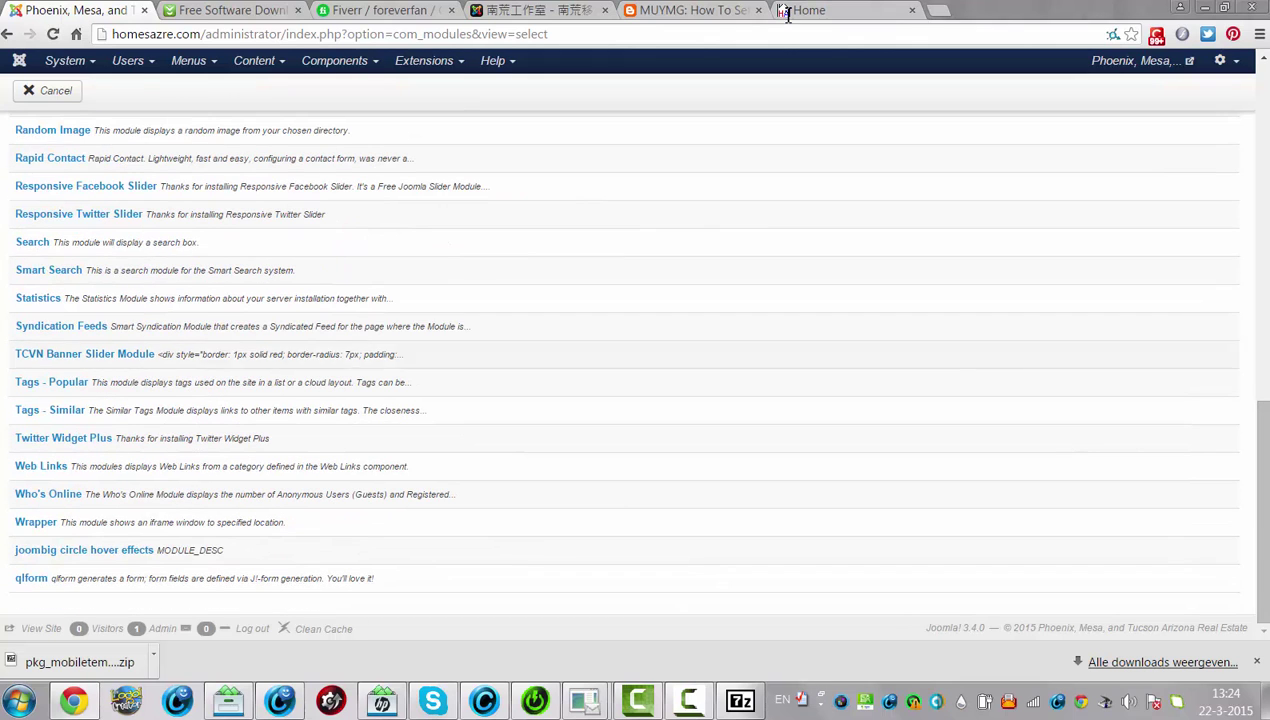
pyautogui.click(697, 10)
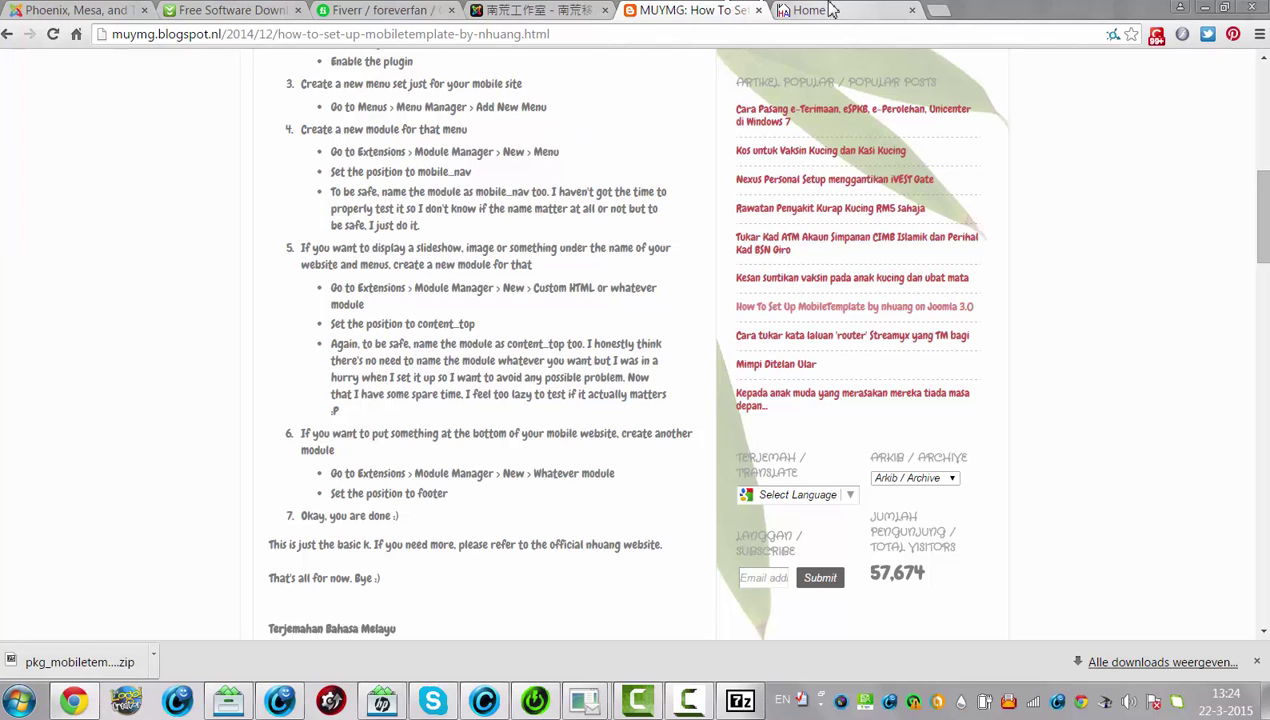
pyautogui.click(22, 8)
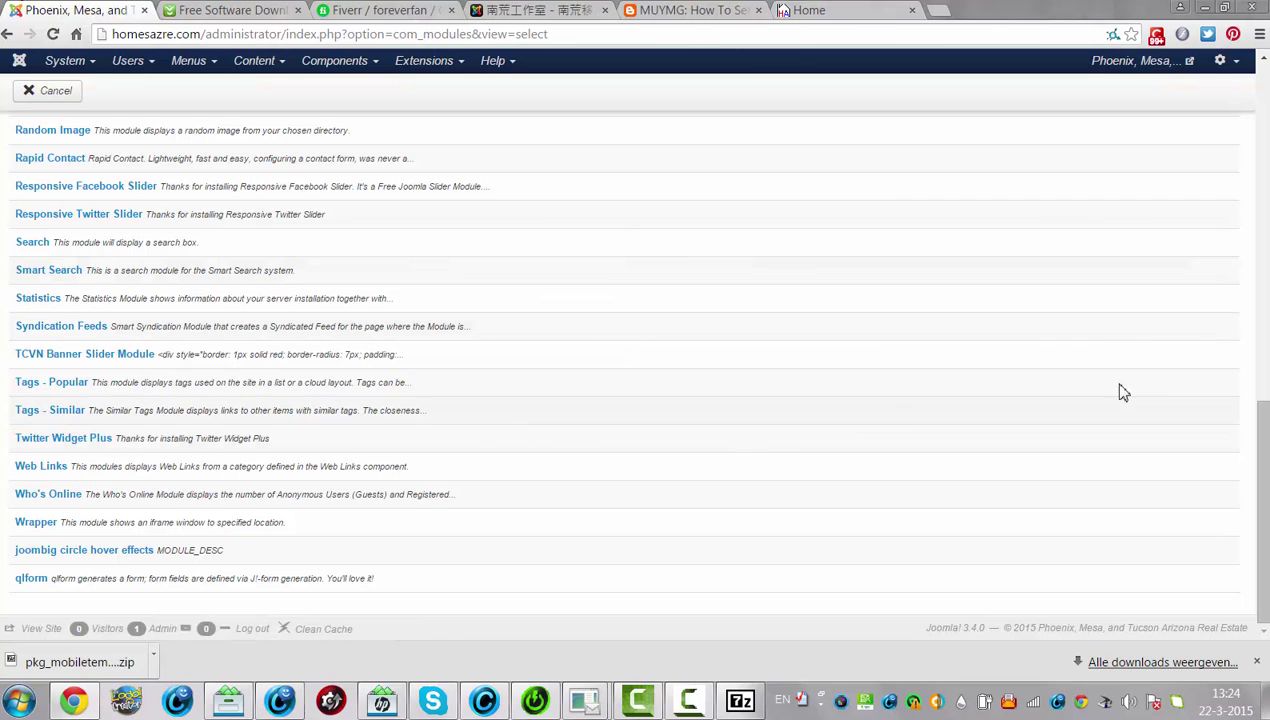
pyautogui.moveTo(1256, 470); pyautogui.dragTo(1257, 397)
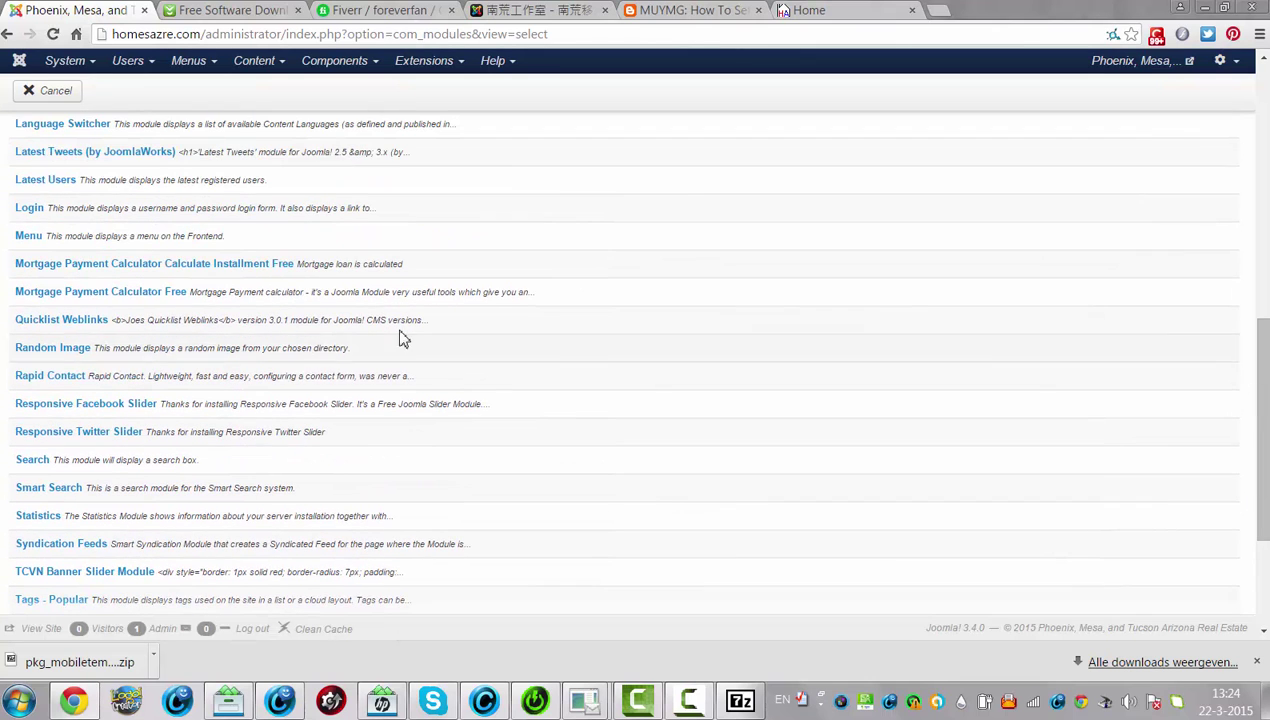
pyautogui.click(31, 241)
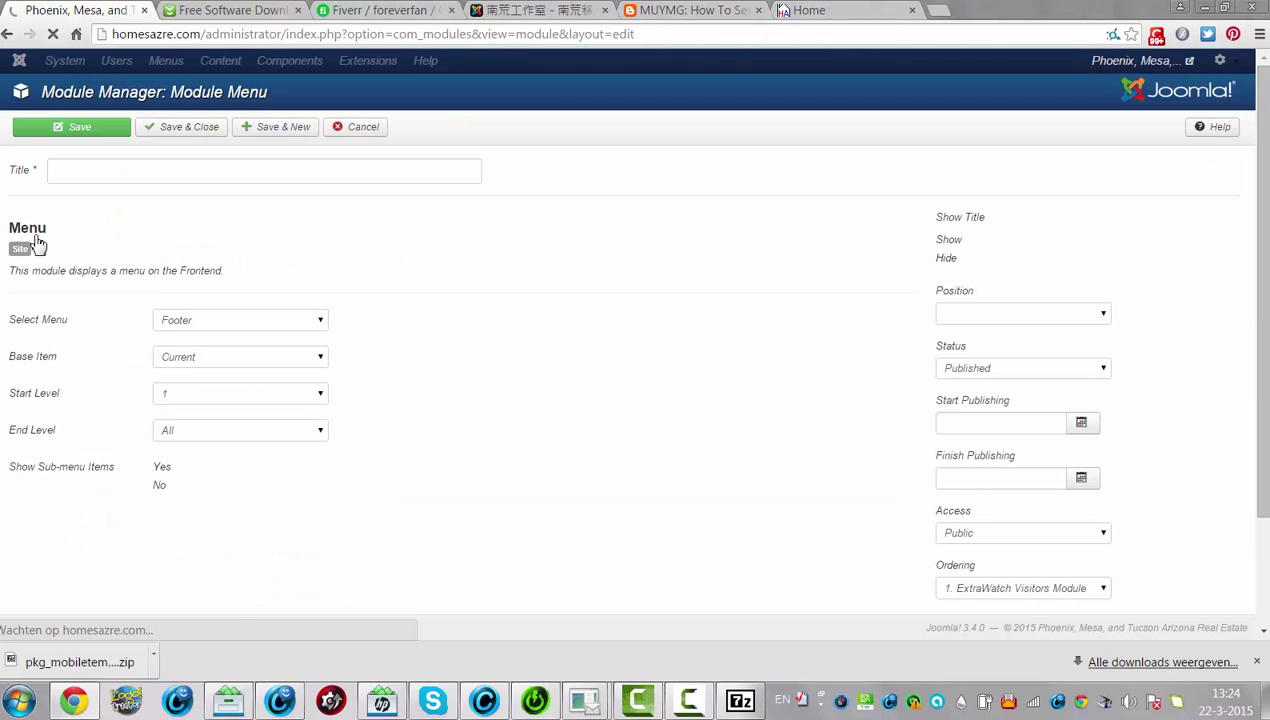
# Title the new menu module Mobile and set its title to be hidden.
pyautogui.click(195, 179)
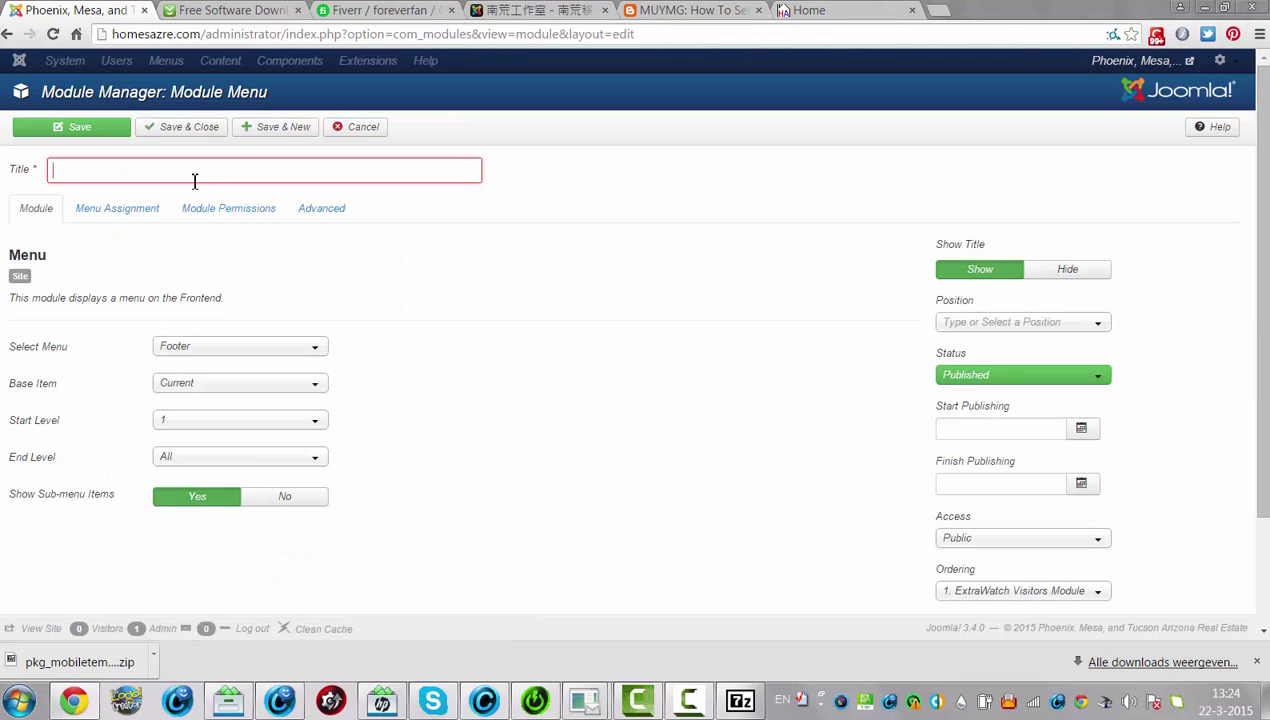
pyautogui.write('Mobi')
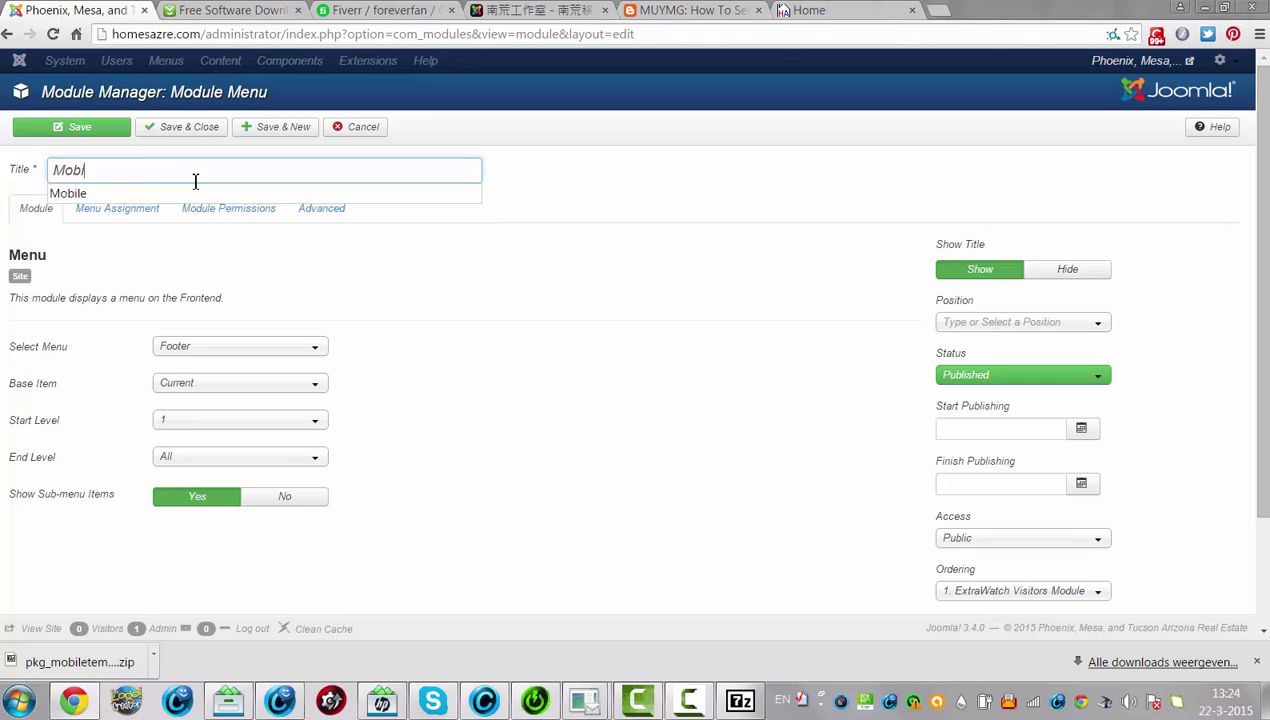
pyautogui.write('le')
pyautogui.click(1060, 281)
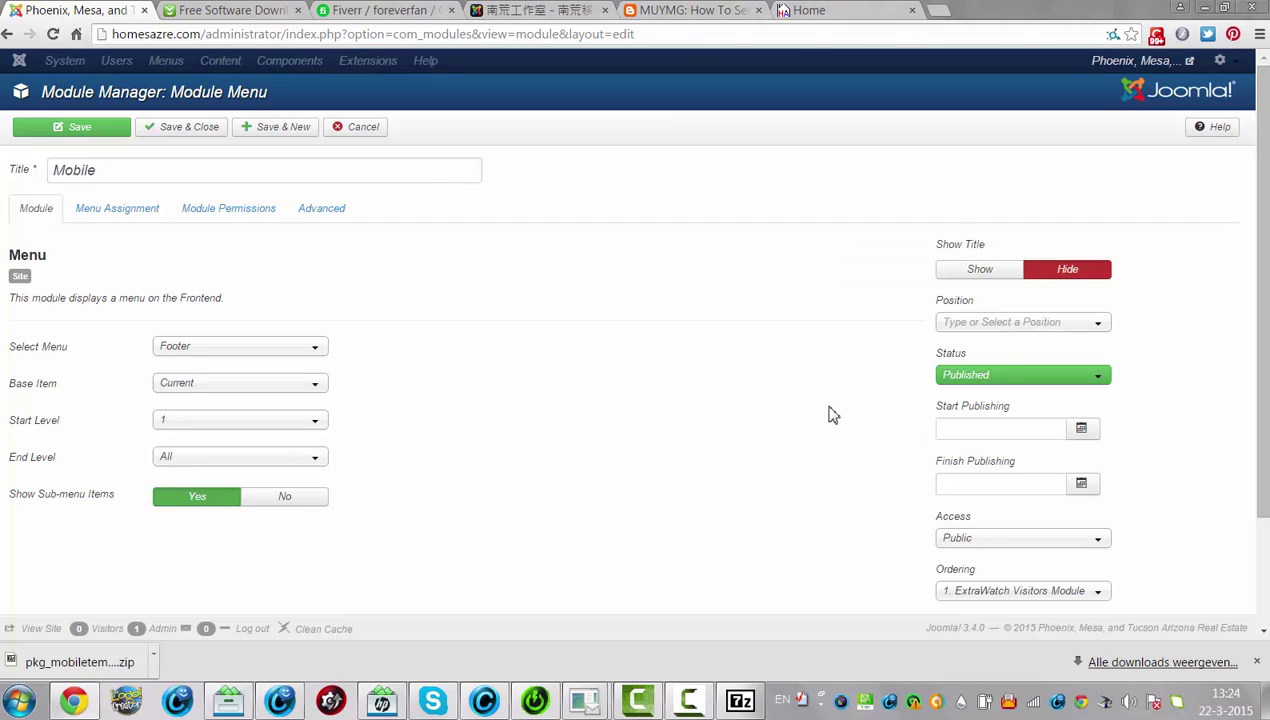
# Look through the list of available template positions for the Mobile module without choosing one.
pyautogui.click(1016, 326)
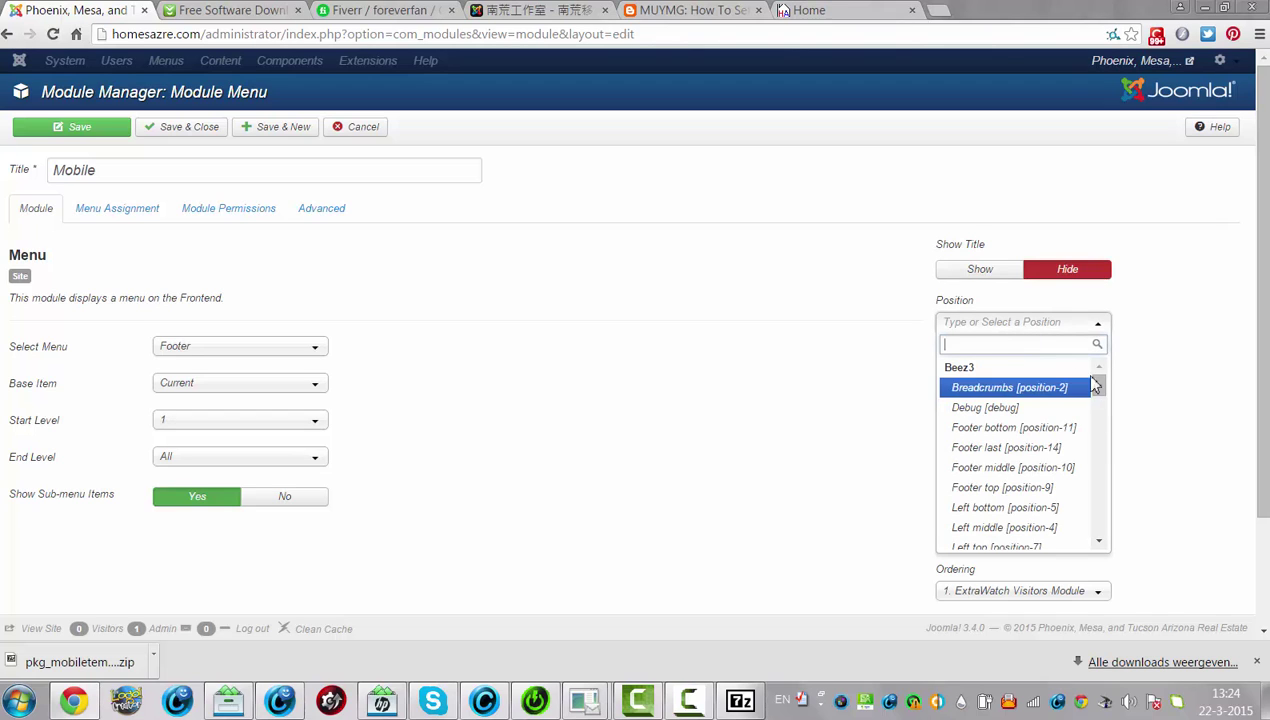
pyautogui.scroll(-3, 1104, 410)
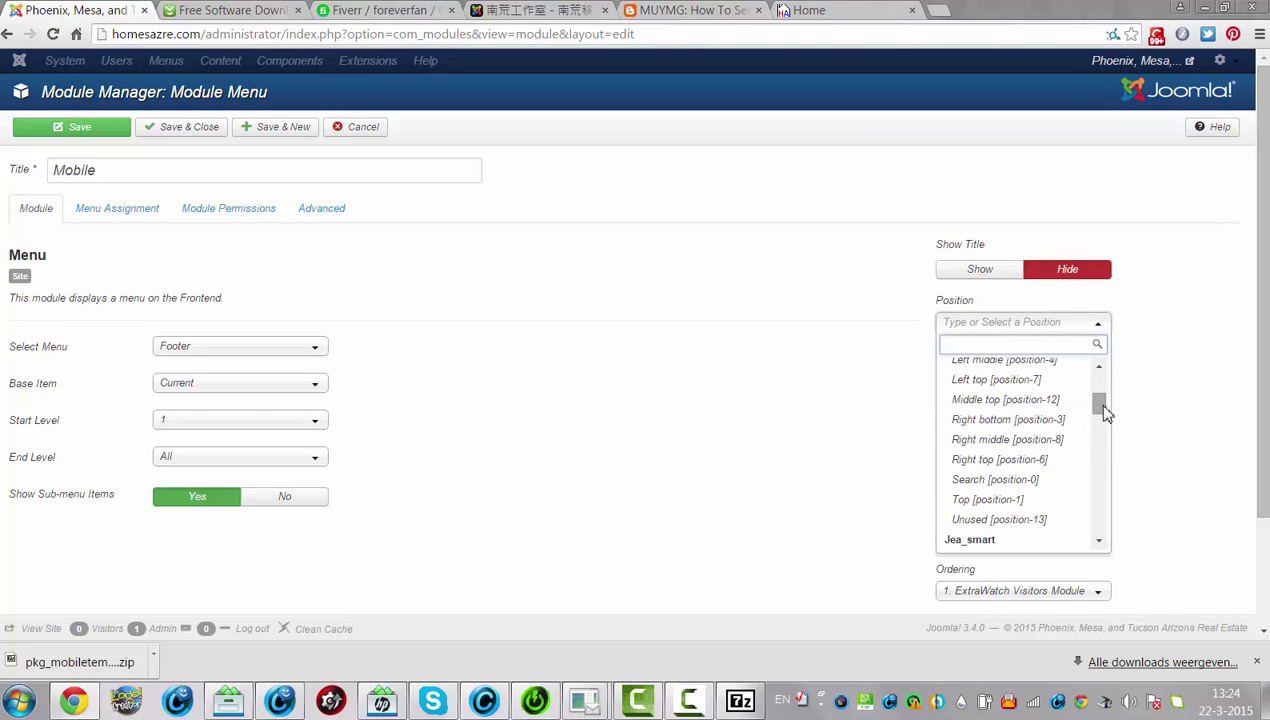
pyautogui.scroll(-6, 1111, 428)
pyautogui.scroll(-3, 1118, 481)
pyautogui.scroll(2, 1118, 485)
pyautogui.scroll(-3, 1118, 488)
pyautogui.scroll(-6, 1118, 491)
pyautogui.scroll(-1, 1124, 540)
pyautogui.scroll(5, 1159, 448)
pyautogui.click(1174, 448)
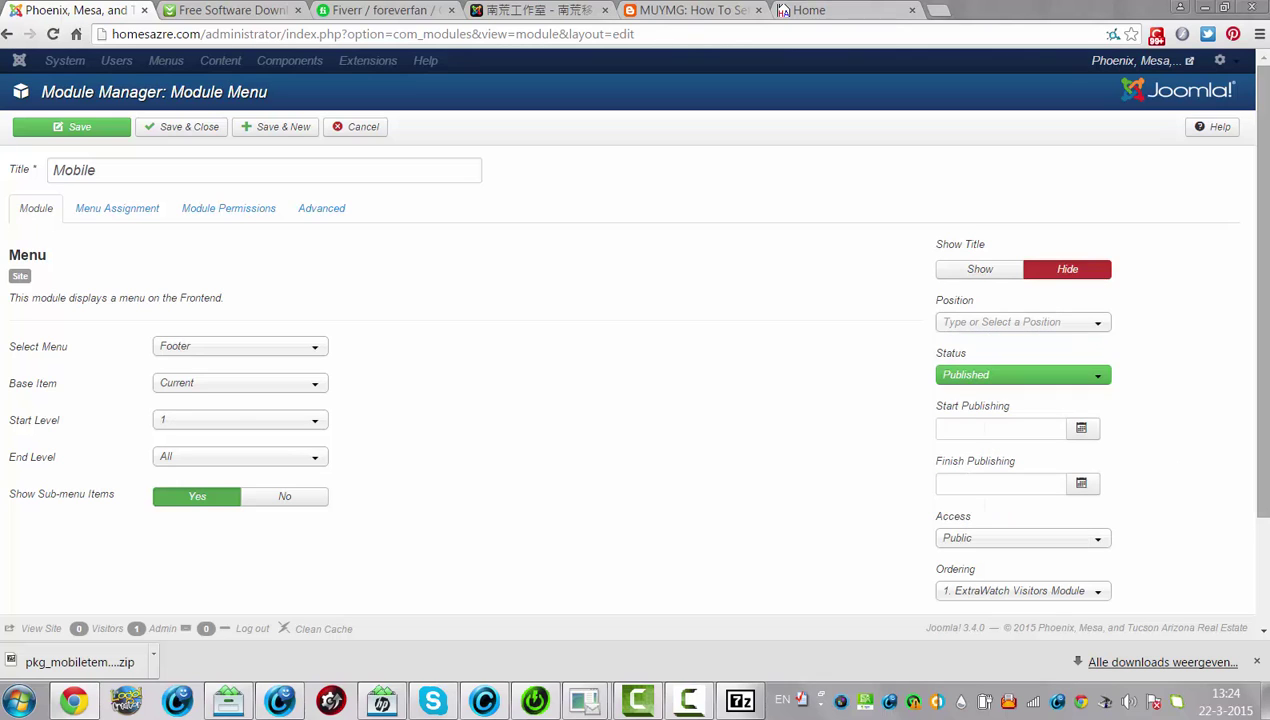
# Review the module's remaining general options, menu assignment, permissions and advanced settings.
pyautogui.moveTo(1250, 244); pyautogui.dragTo(985, 262)
pyautogui.scroll(-2, 985, 262)
pyautogui.scroll(-1, 985, 262)
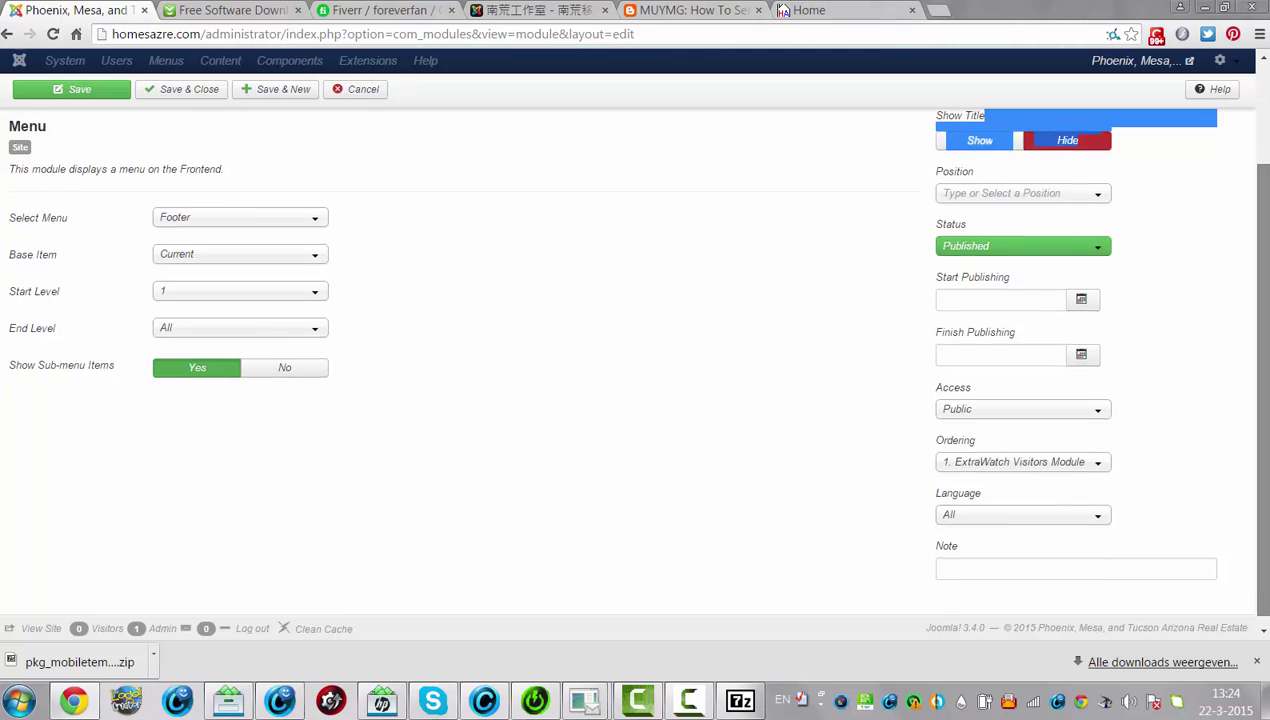
pyautogui.scroll(3, 490, 257)
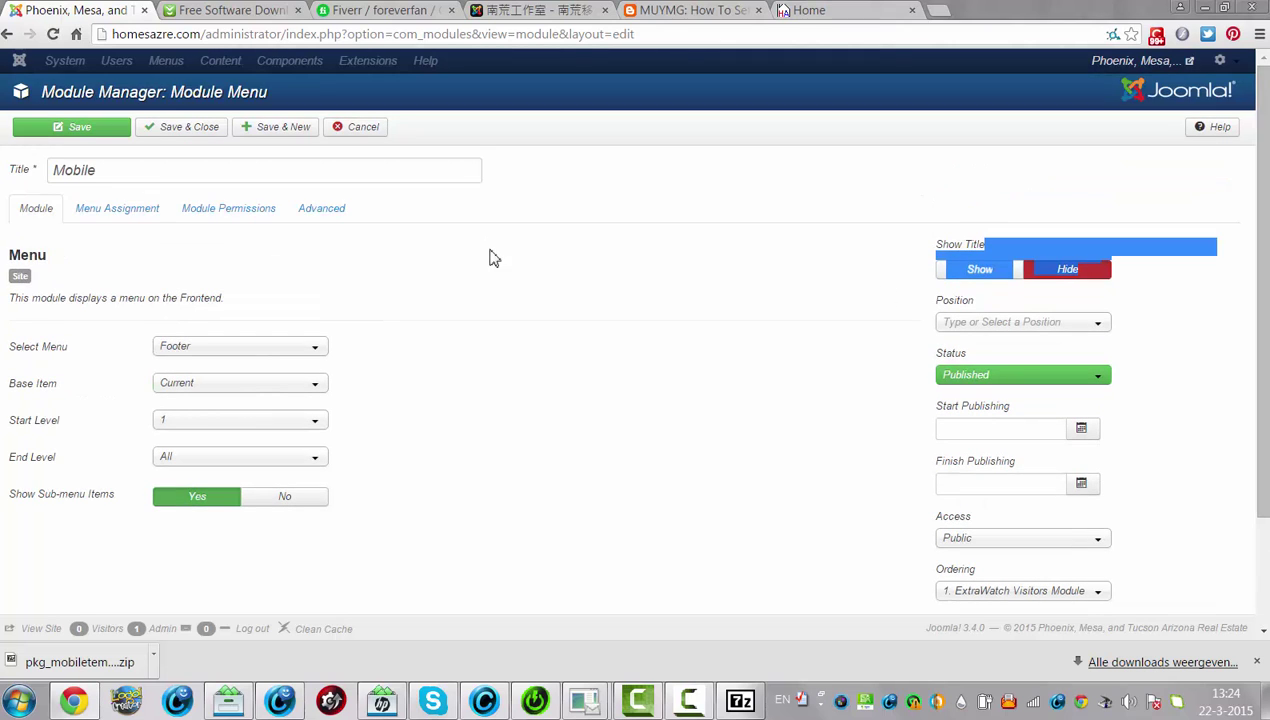
pyautogui.click(97, 215)
pyautogui.click(198, 219)
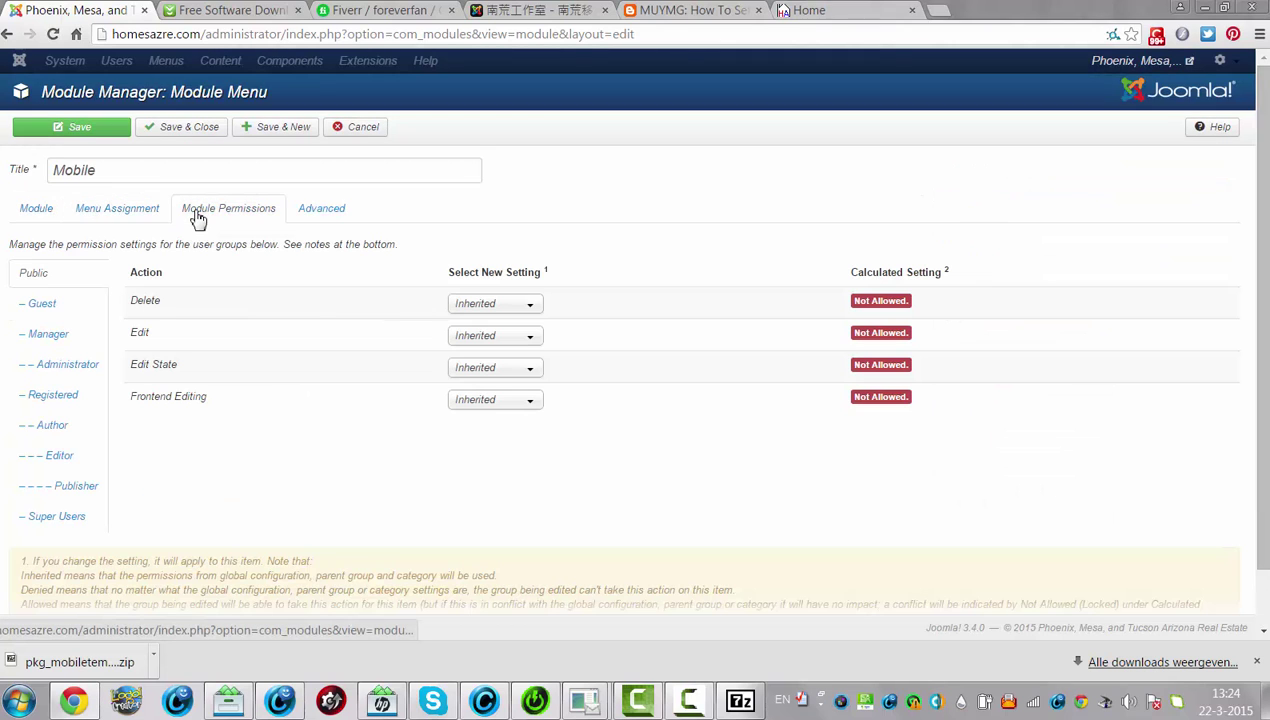
pyautogui.click(316, 226)
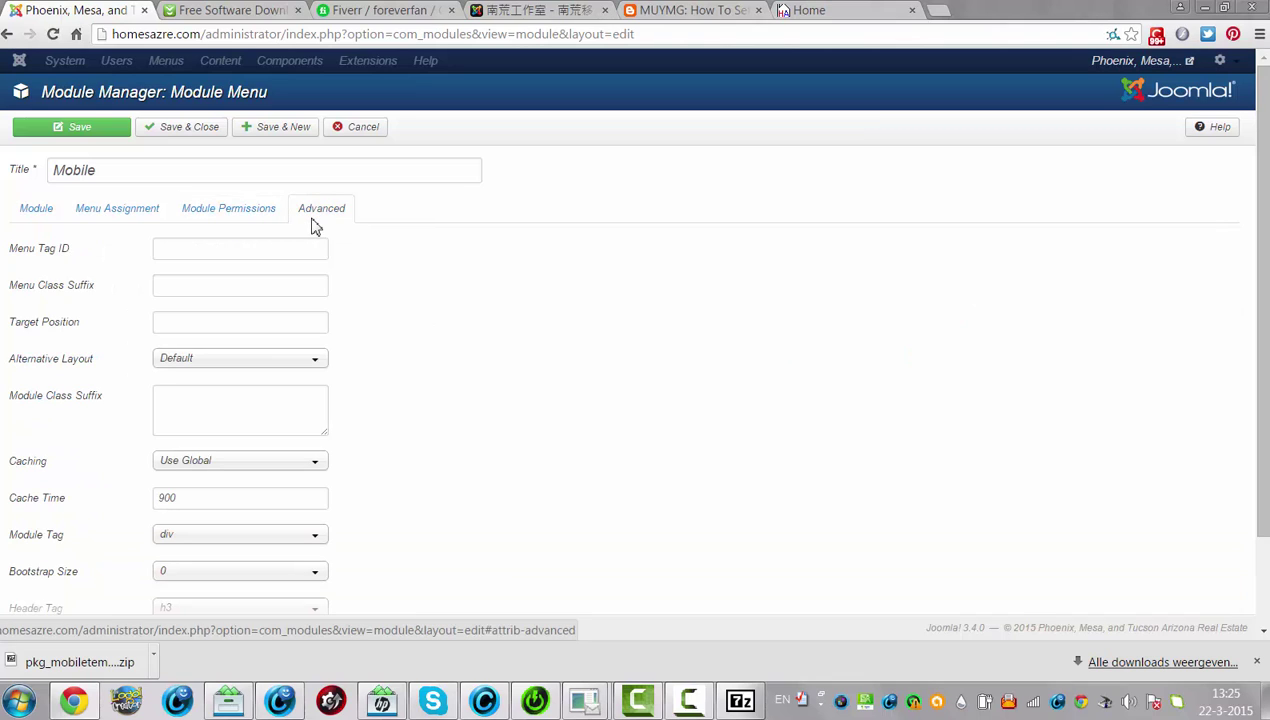
pyautogui.click(33, 214)
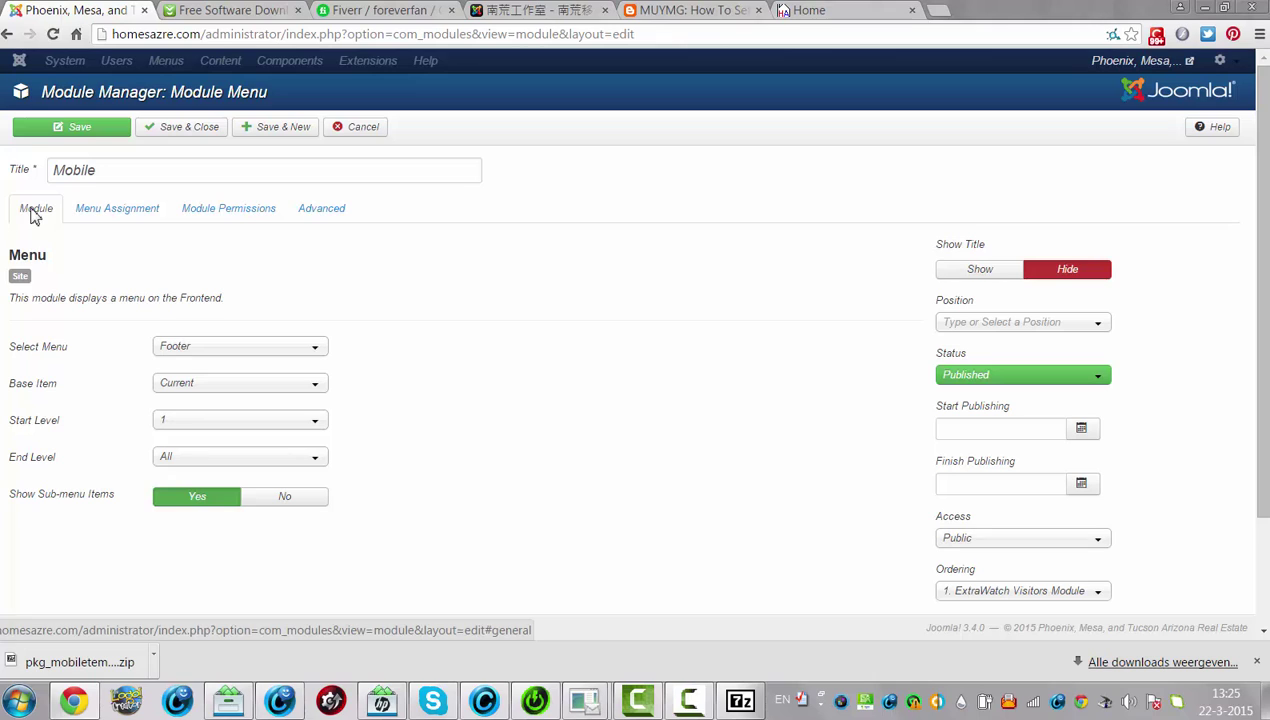
# Select Mobile as the menu the module displays and save the module.
pyautogui.click(214, 347)
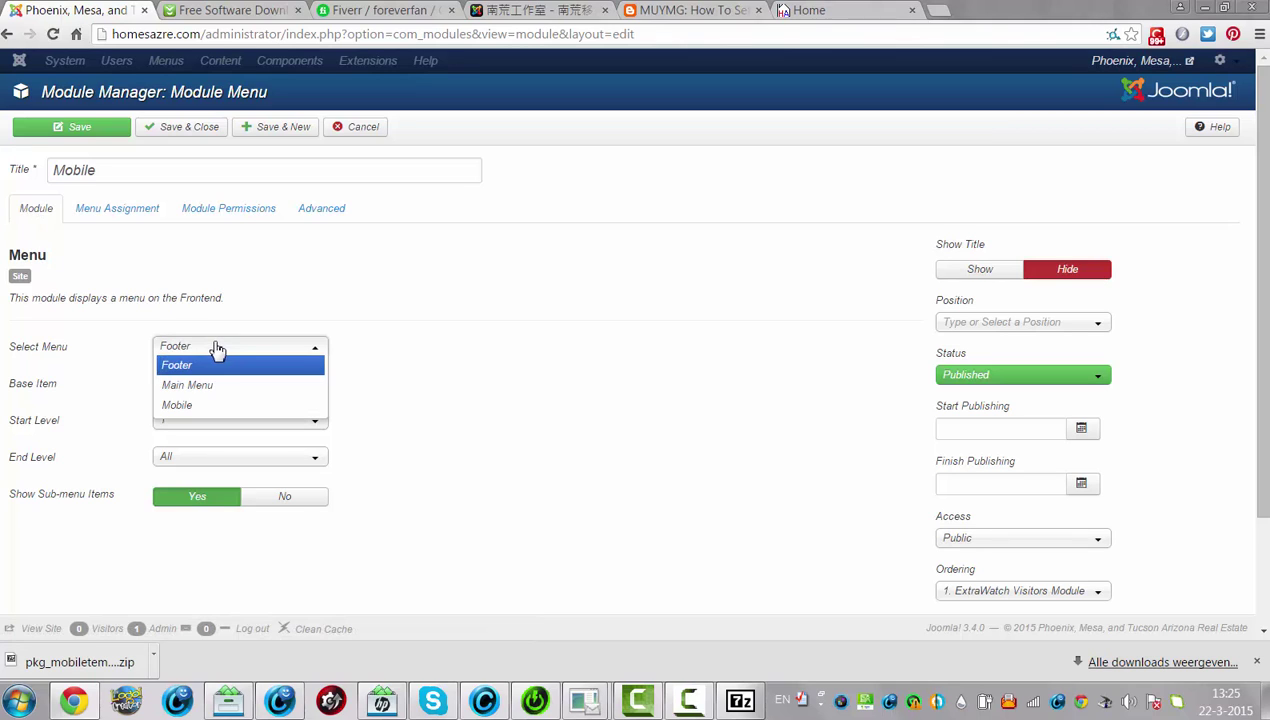
pyautogui.click(180, 404)
pyautogui.click(78, 133)
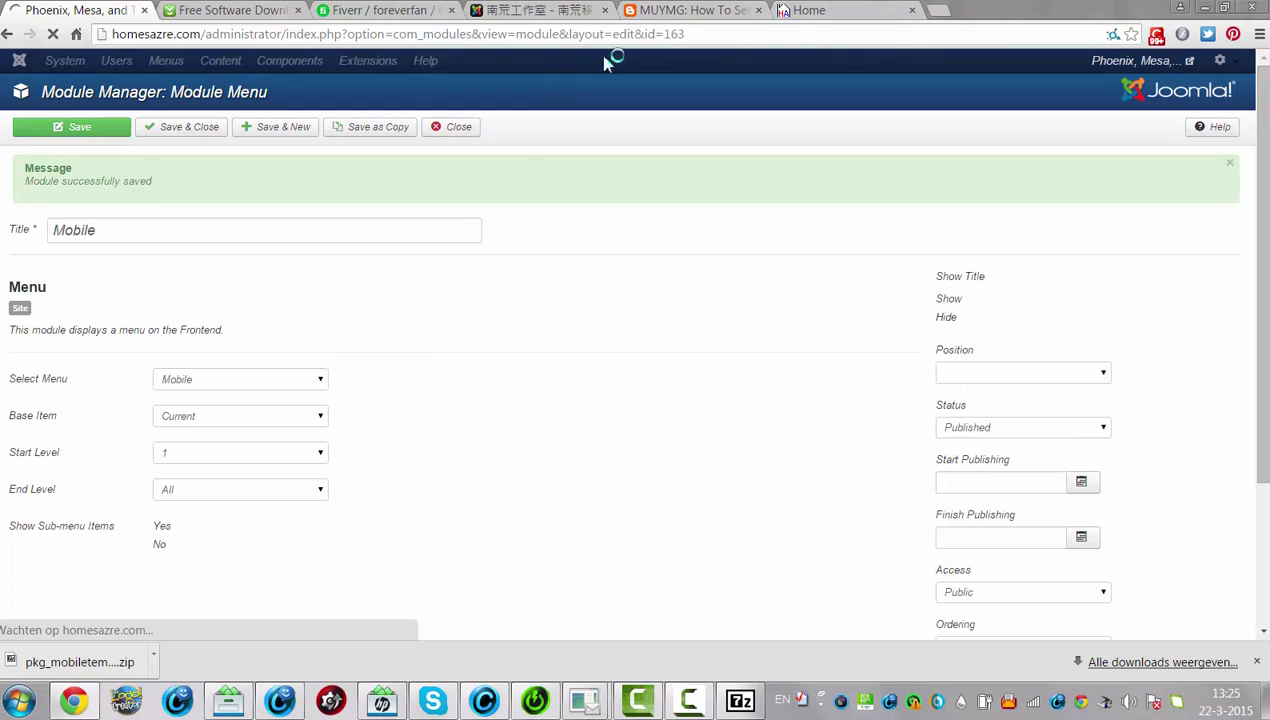
# Copy the position name mobile_nav from the tutorial and set the module's position to Mobile Nav [mobile_nav].
pyautogui.click(683, 10)
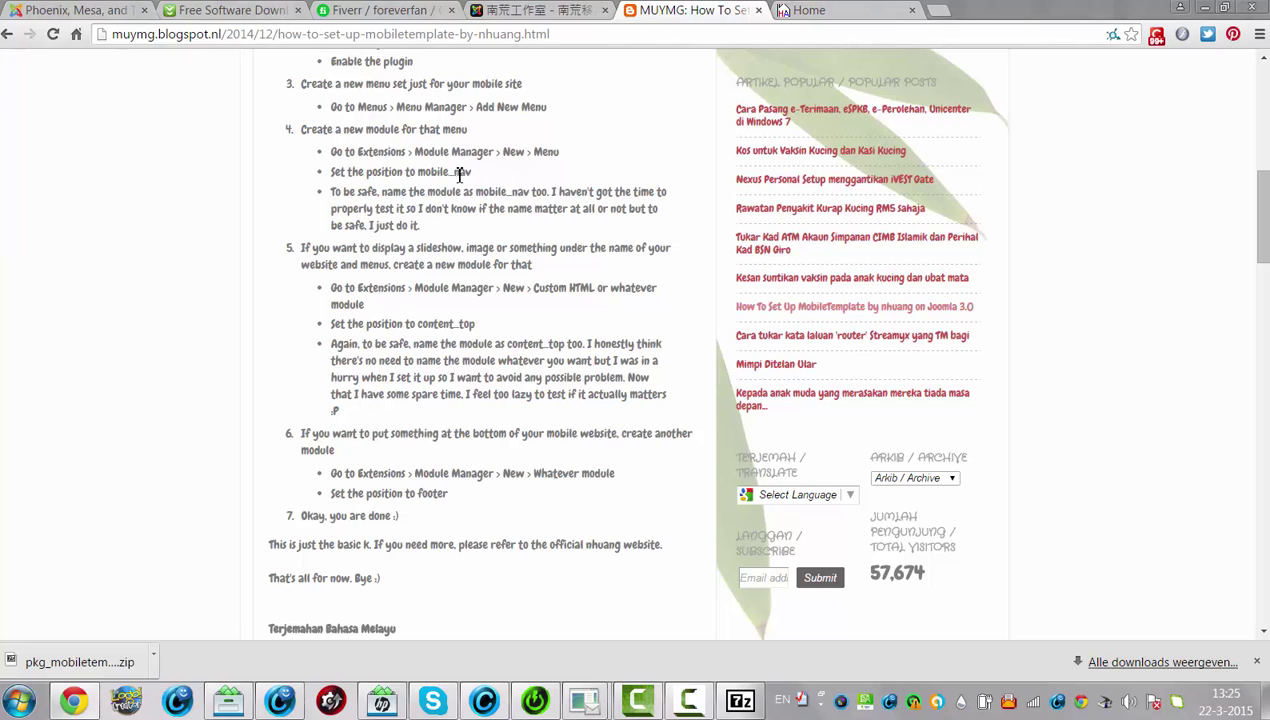
pyautogui.moveTo(472, 173); pyautogui.dragTo(422, 177)
pyautogui.hotkey('ctrl', 'c')
pyautogui.click(92, 10)
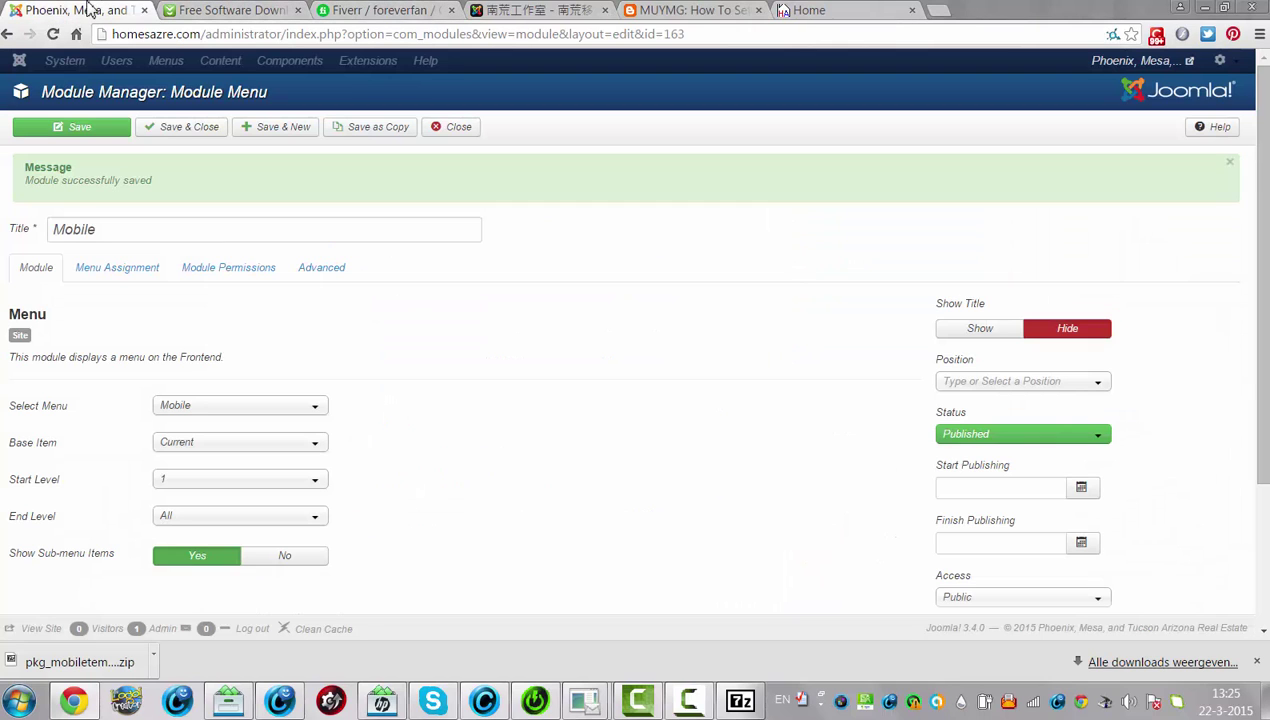
pyautogui.click(1020, 388)
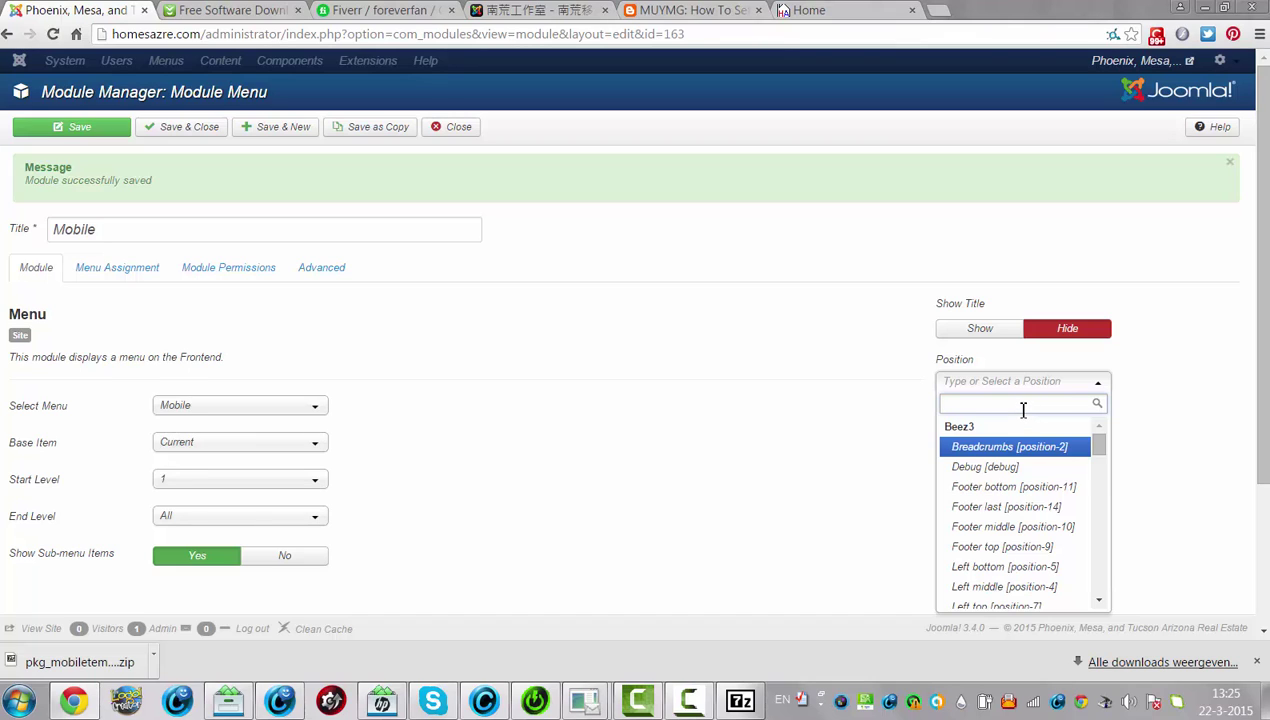
pyautogui.hotkey('ctrl', 'v')
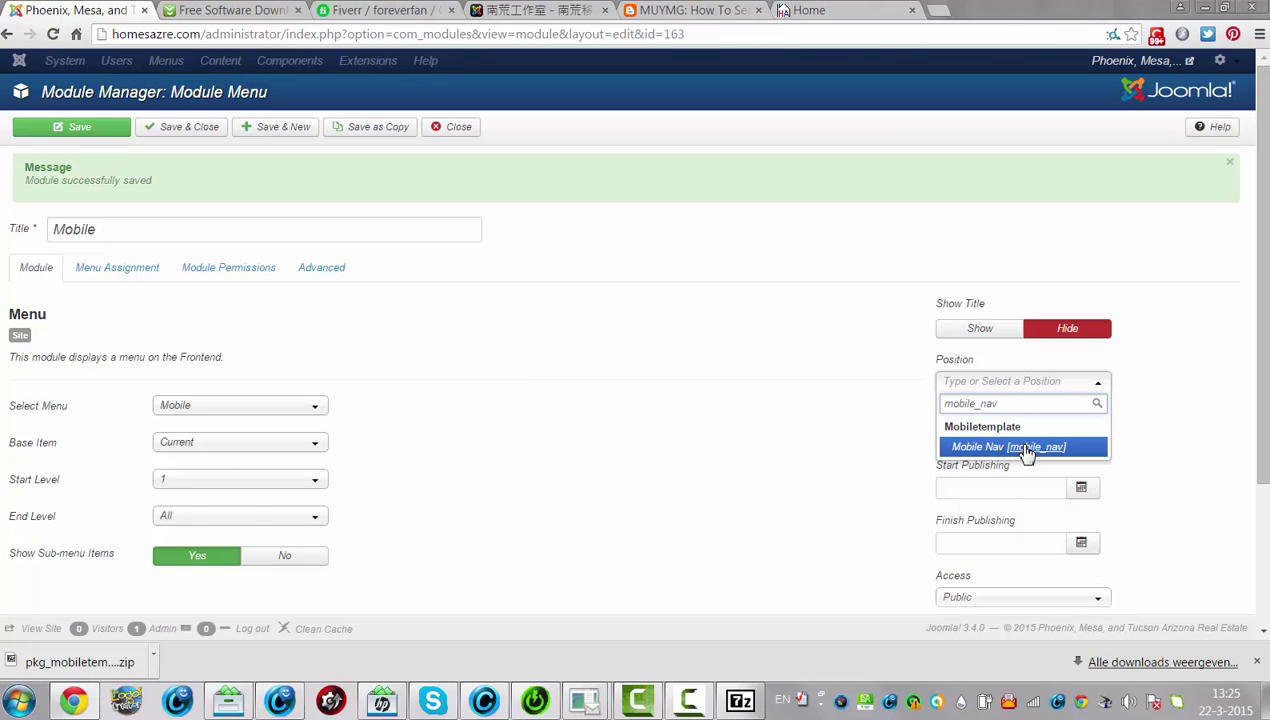
pyautogui.click(1025, 447)
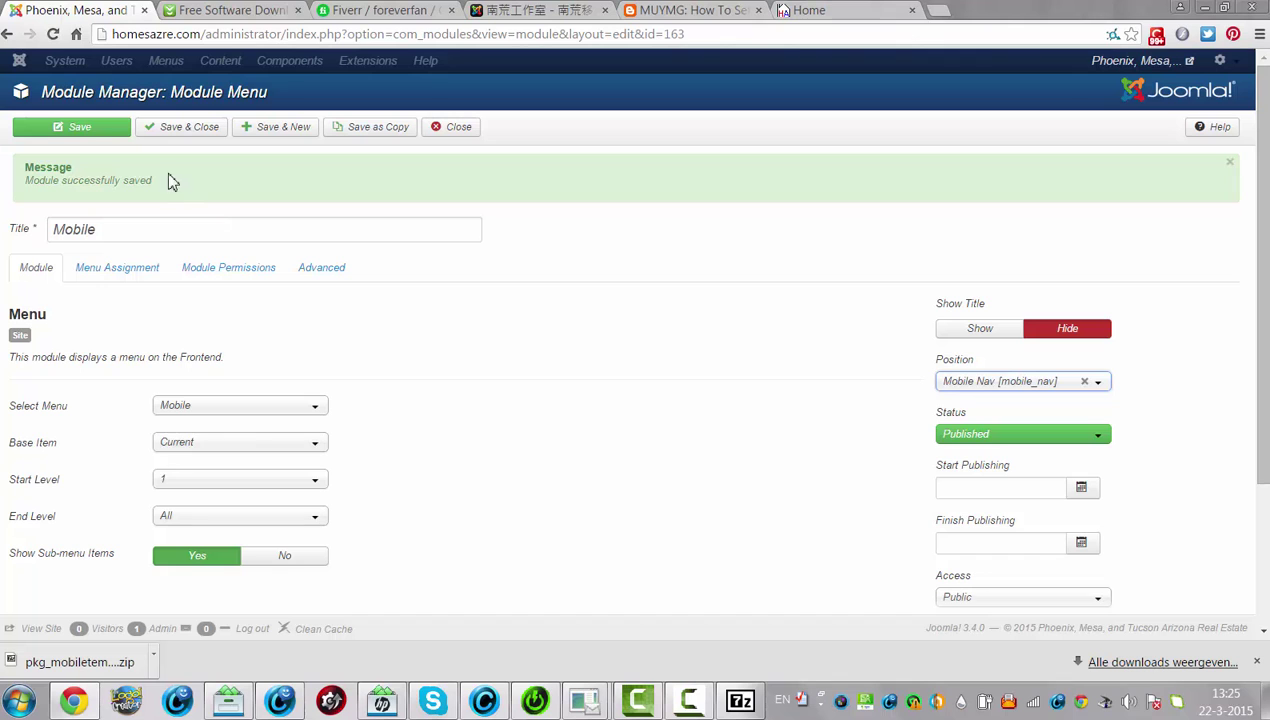
# Save the module with its new position, rename it mobile_nav as the tutorial advises, and save it again.
pyautogui.click(88, 133)
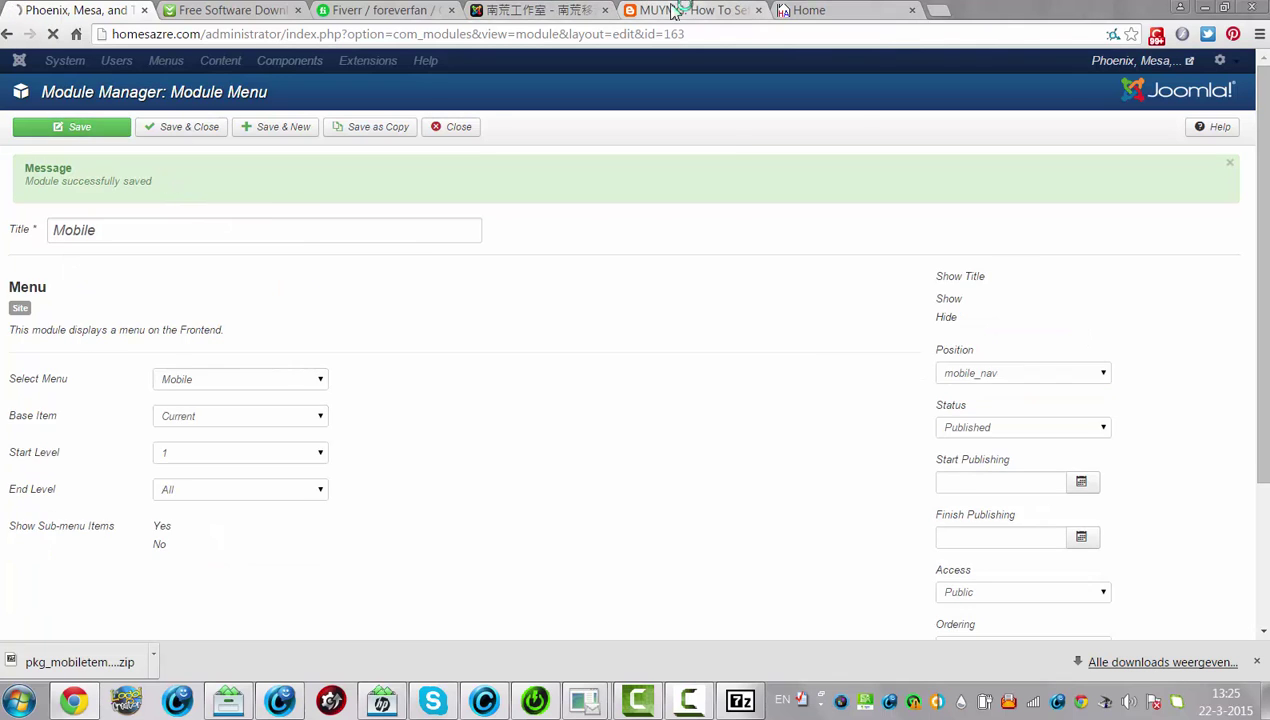
pyautogui.click(640, 10)
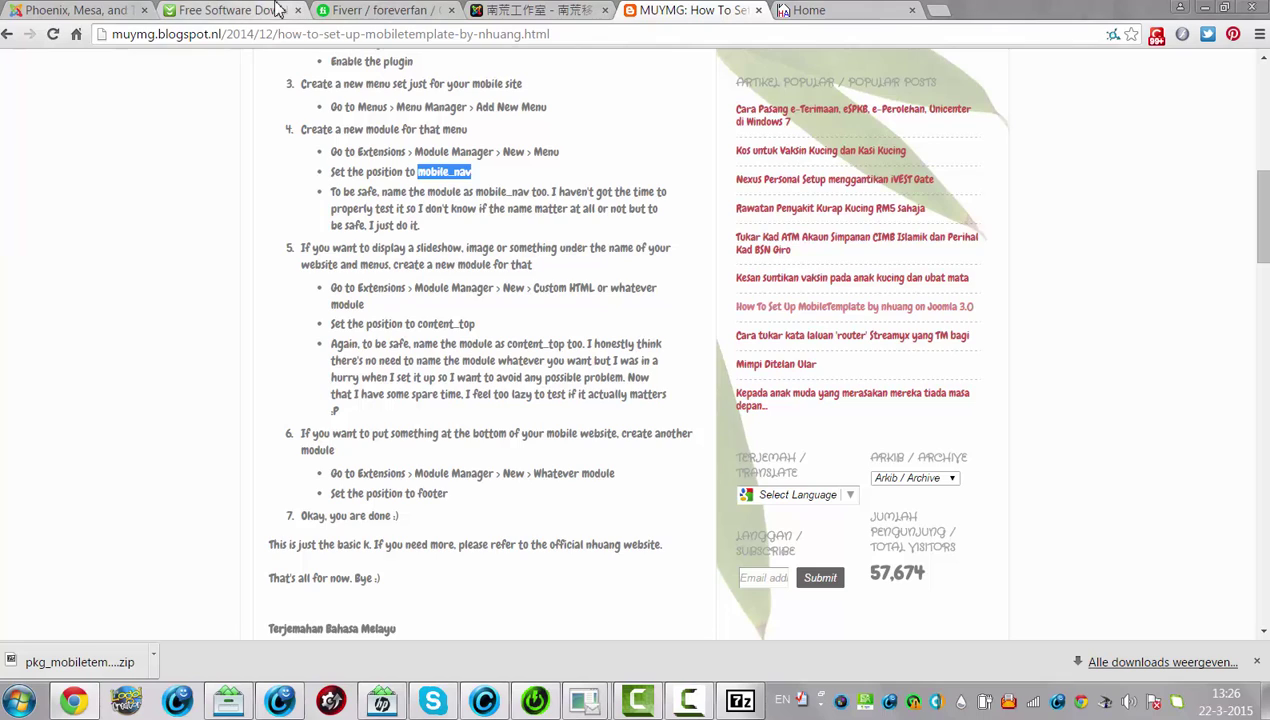
pyautogui.click(88, 10)
pyautogui.click(198, 221)
pyautogui.hotkey('ctrl', 'a')
pyautogui.press('BackSpace')
pyautogui.hotkey('ctrl', 'v')
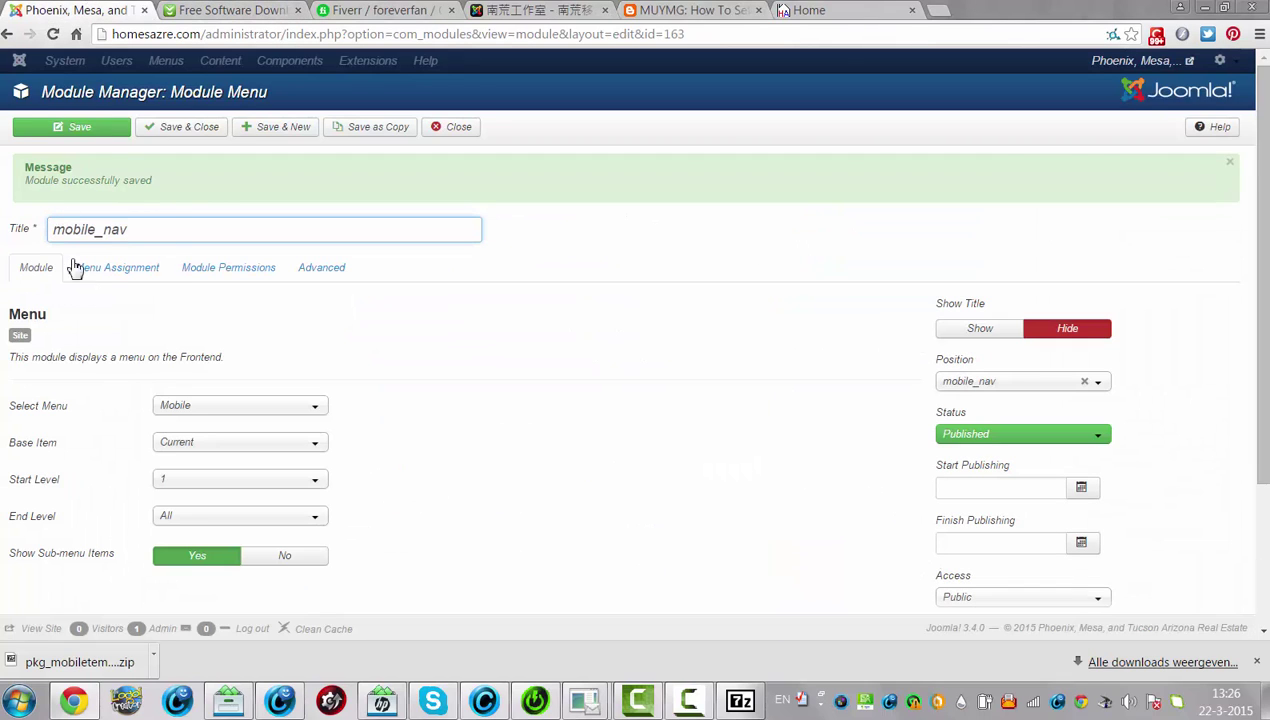
pyautogui.click(82, 131)
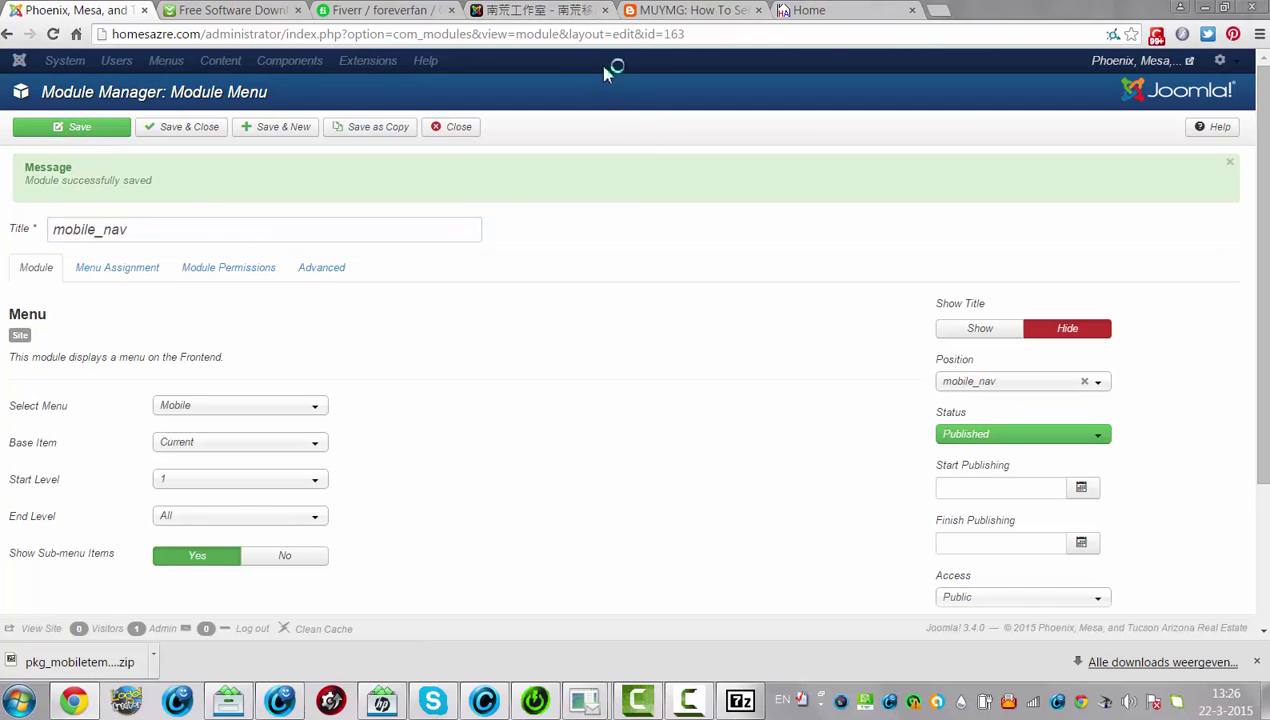
# Check the tutorial's remaining instructions, and save and close the mobile_nav module.
pyautogui.click(700, 12)
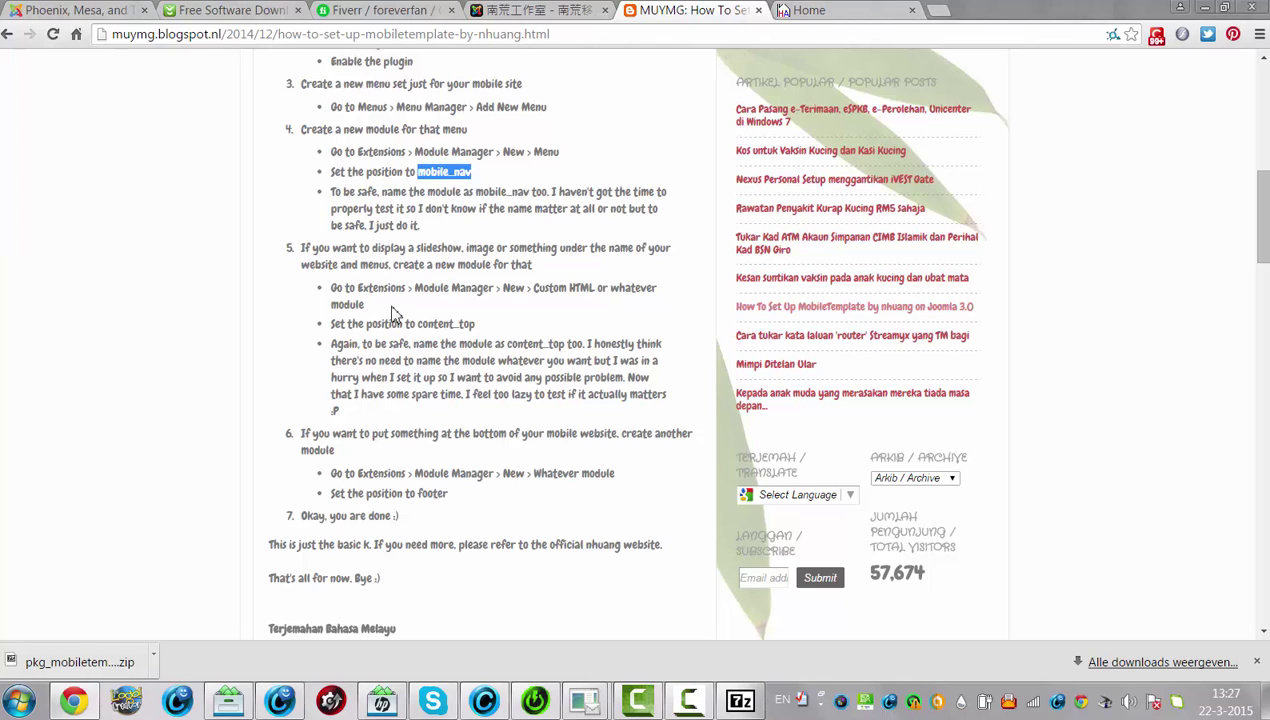
pyautogui.click(77, 10)
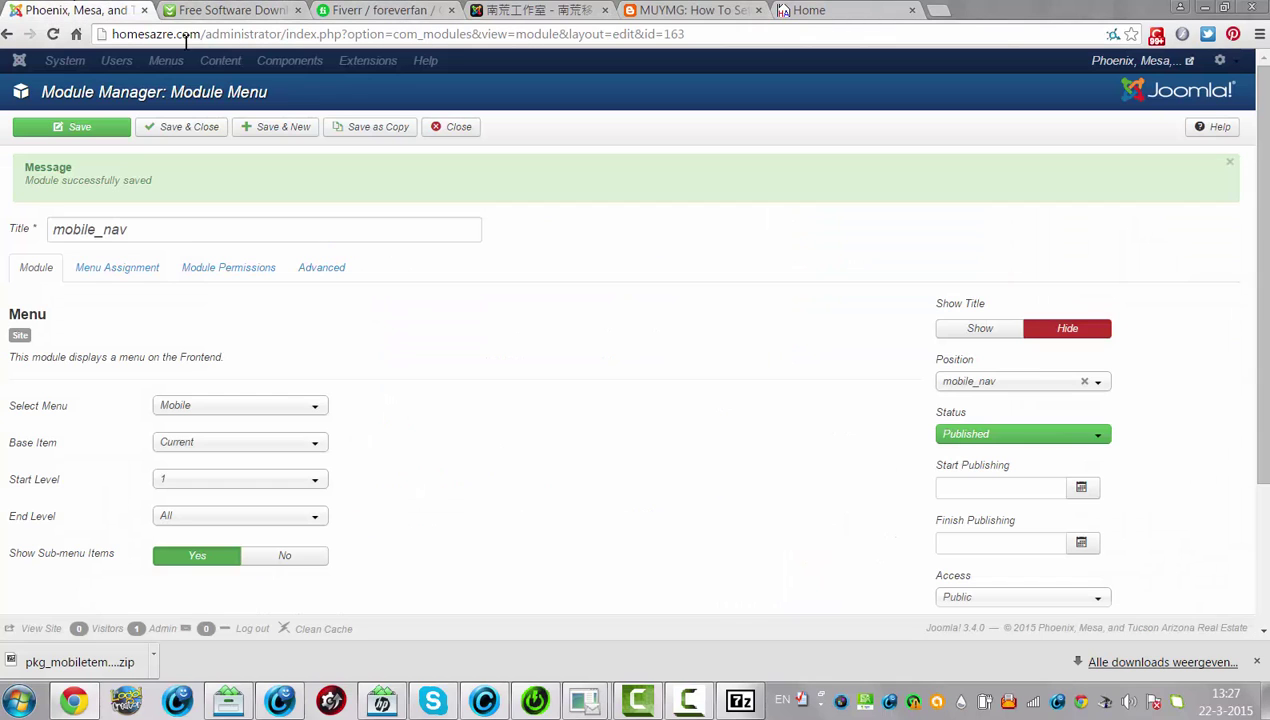
pyautogui.click(192, 128)
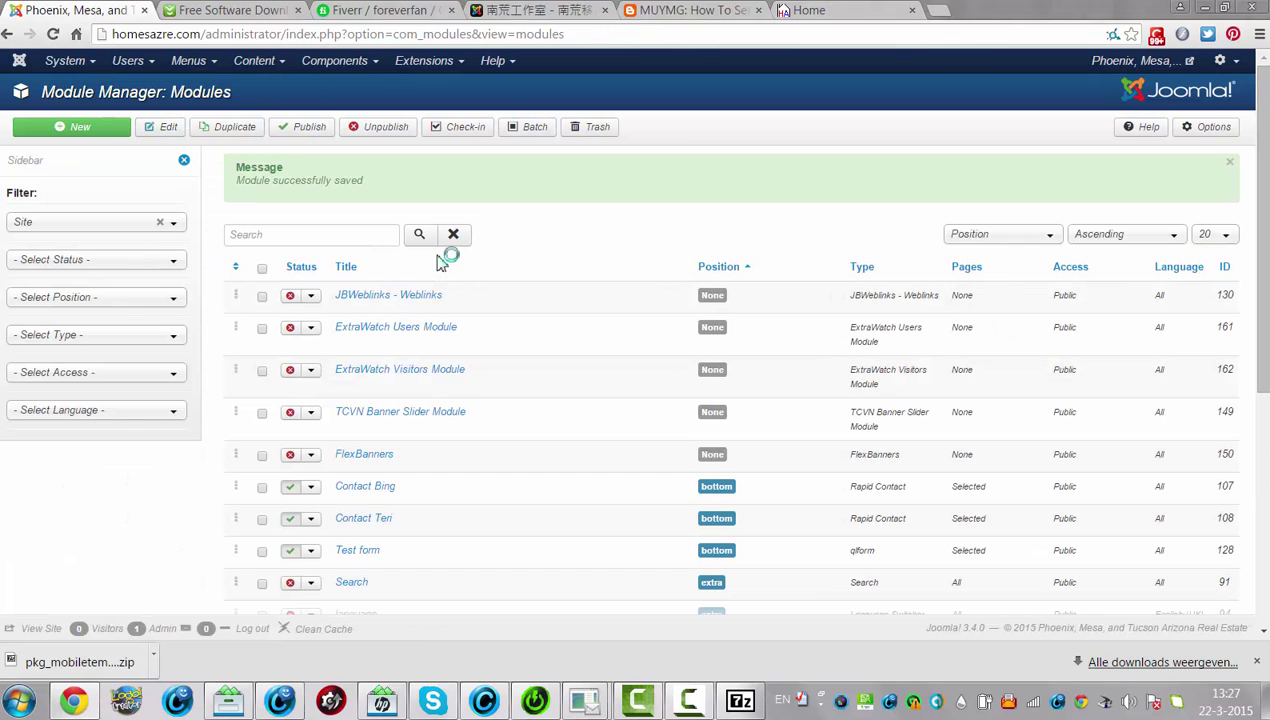
# Reload the homesazre.com homepage and check its layout from header to footer.
pyautogui.click(803, 11)
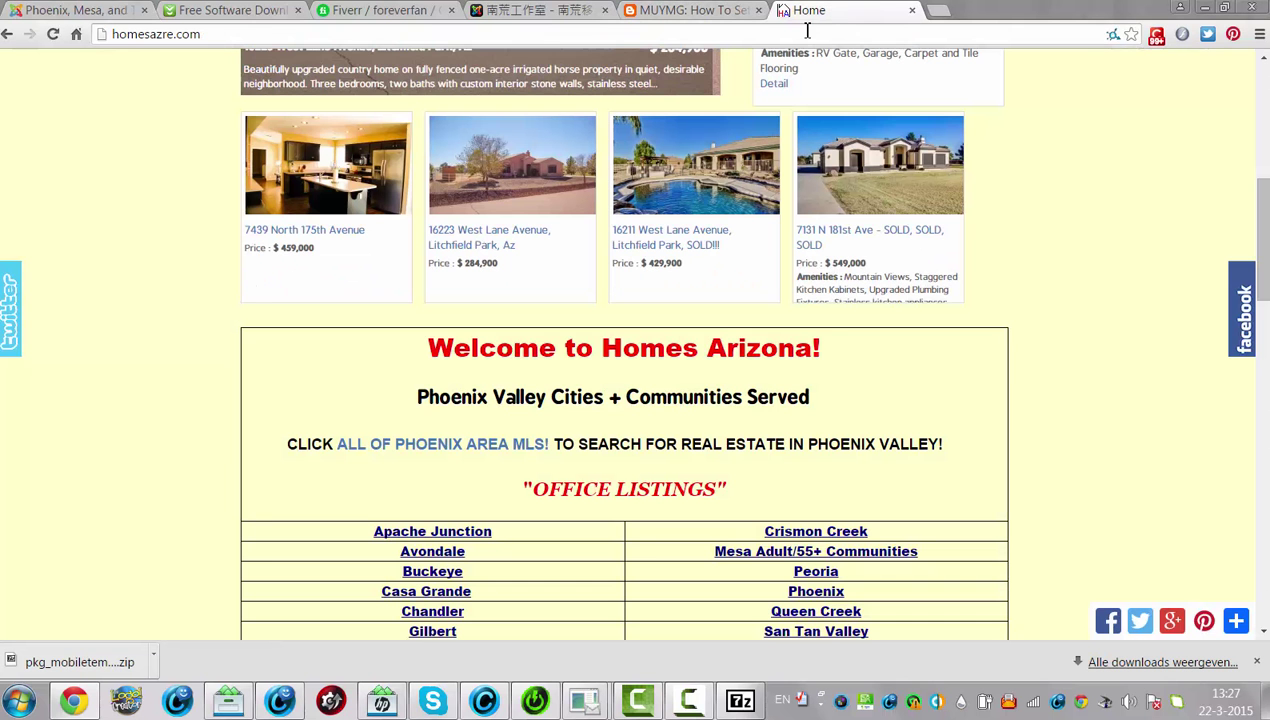
pyautogui.click(806, 30)
pyautogui.press('Return')
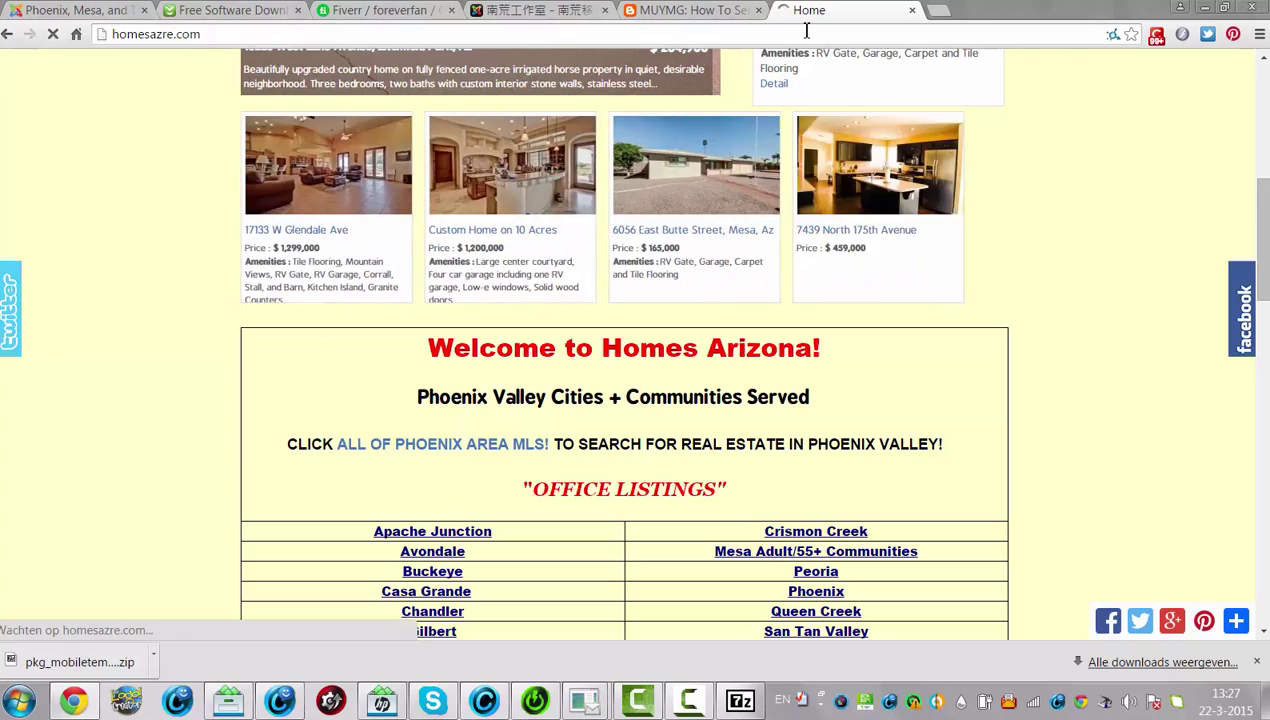
pyautogui.scroll(-3, 1230, 91)
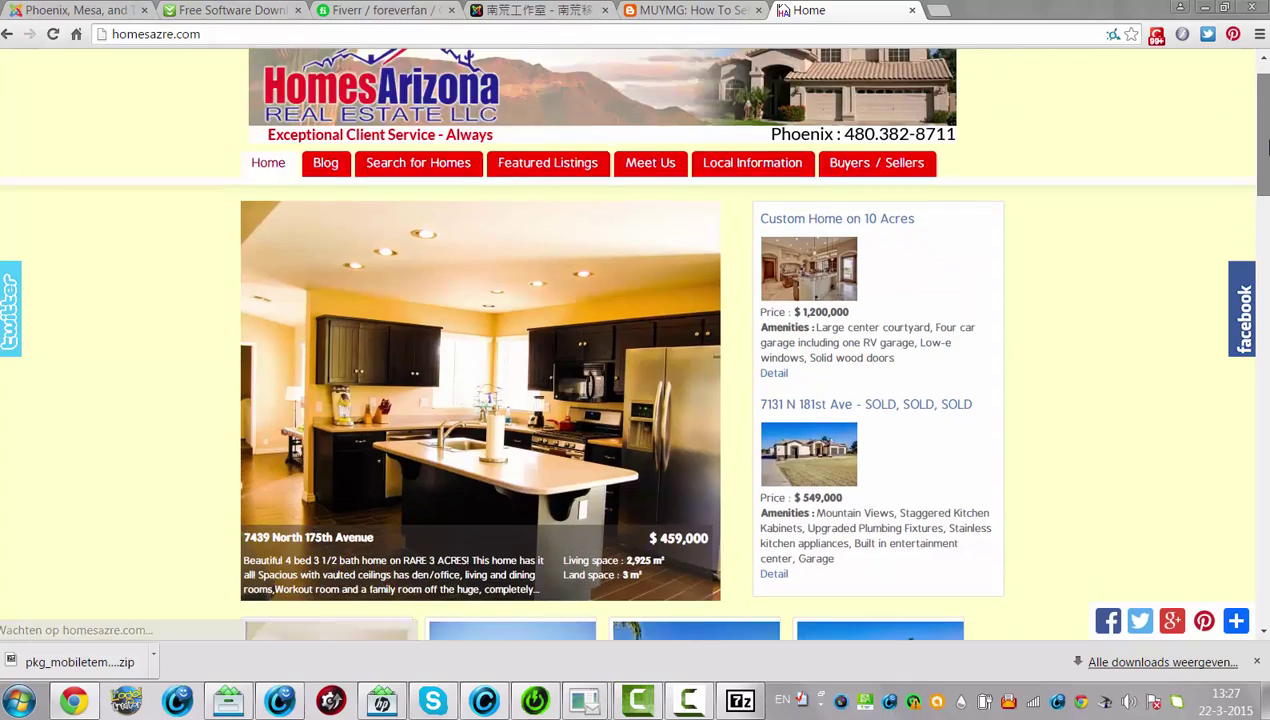
pyautogui.scroll(-10, 749, 342)
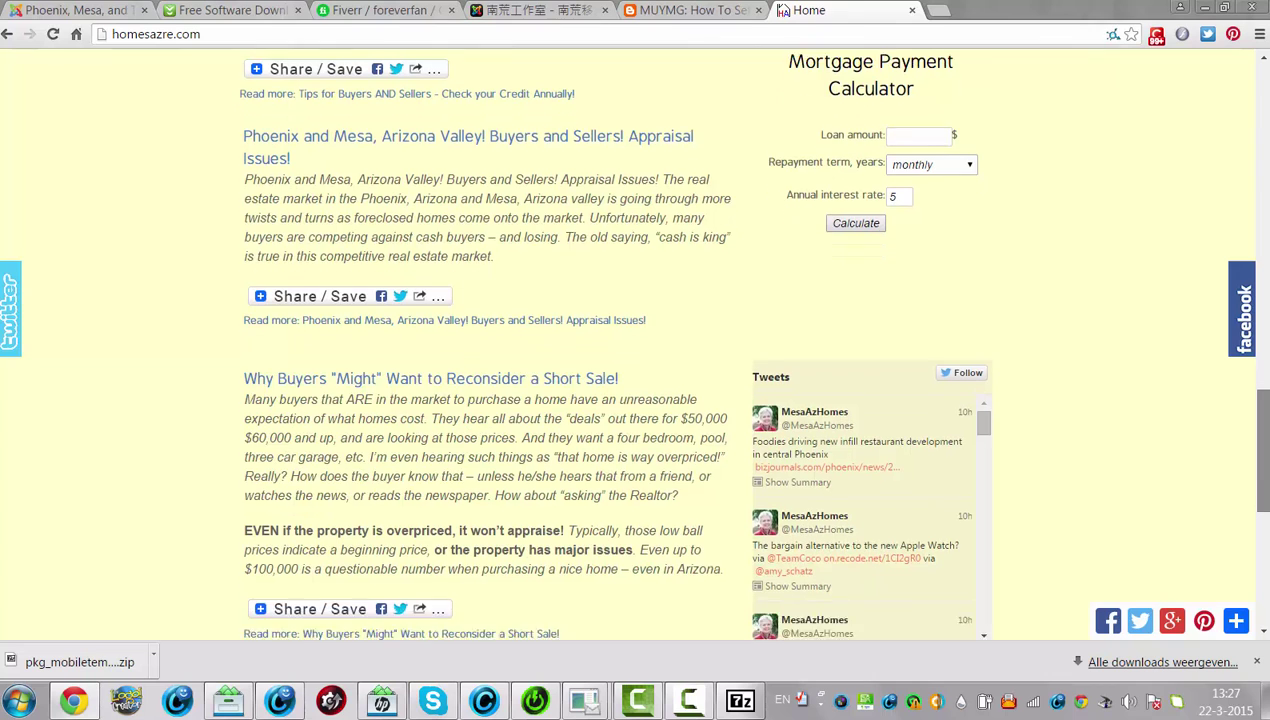
pyautogui.scroll(-4, 749, 342)
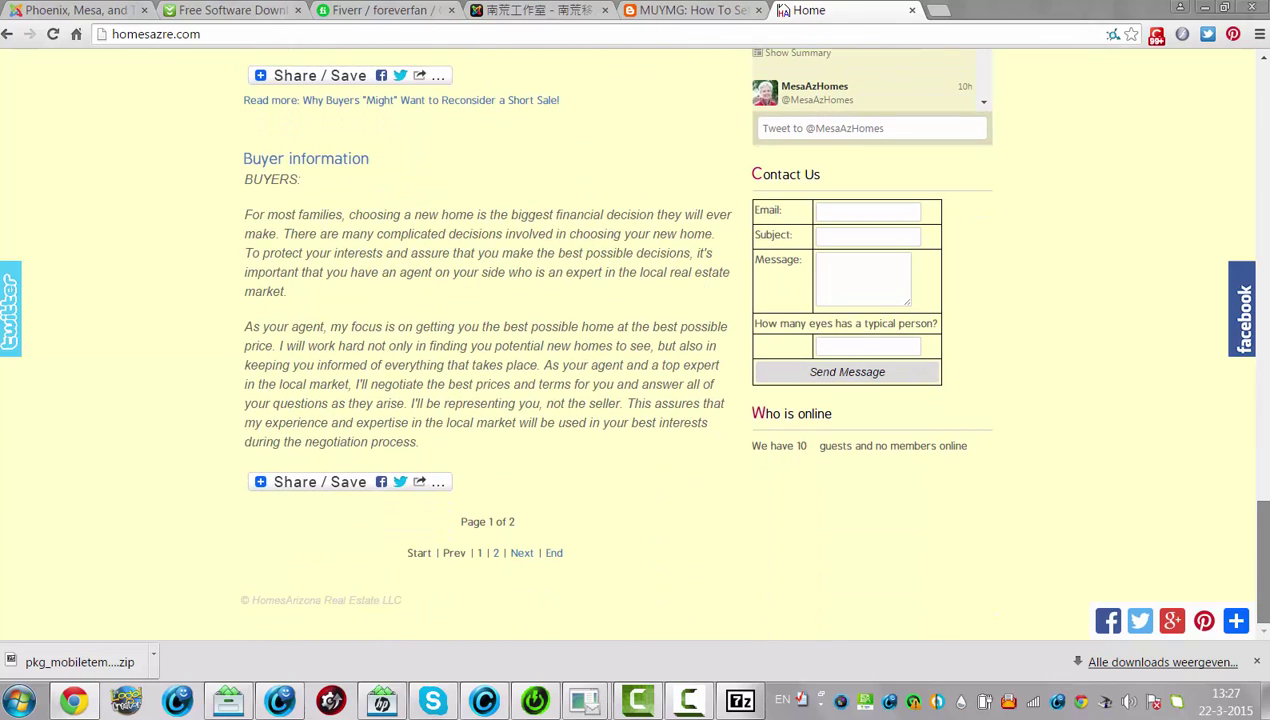
# Clean the site's cache from the Joomla administrator.
pyautogui.click(86, 10)
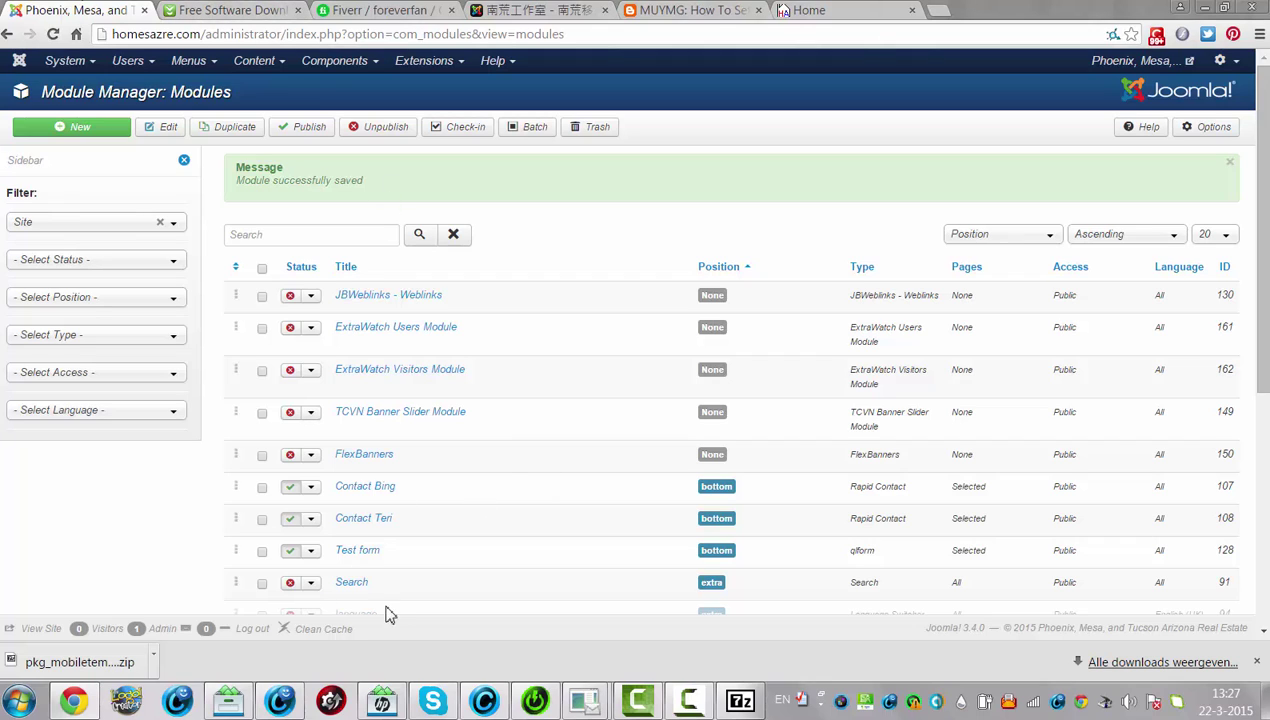
pyautogui.click(330, 629)
pyautogui.moveTo(1264, 390); pyautogui.dragTo(1248, 355)
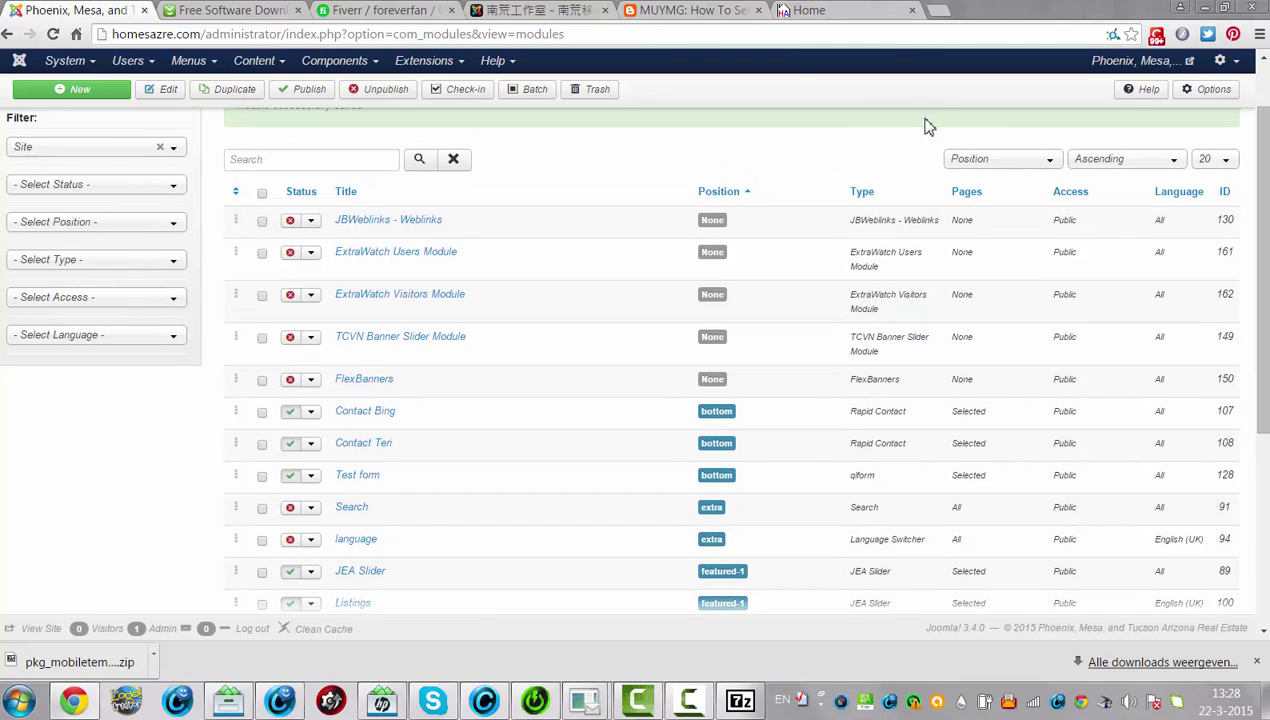
# Reload homesazre.com after the cache cleaning and examine the homepage content again.
pyautogui.click(828, 12)
pyautogui.hotkey('ctrl', 'l')
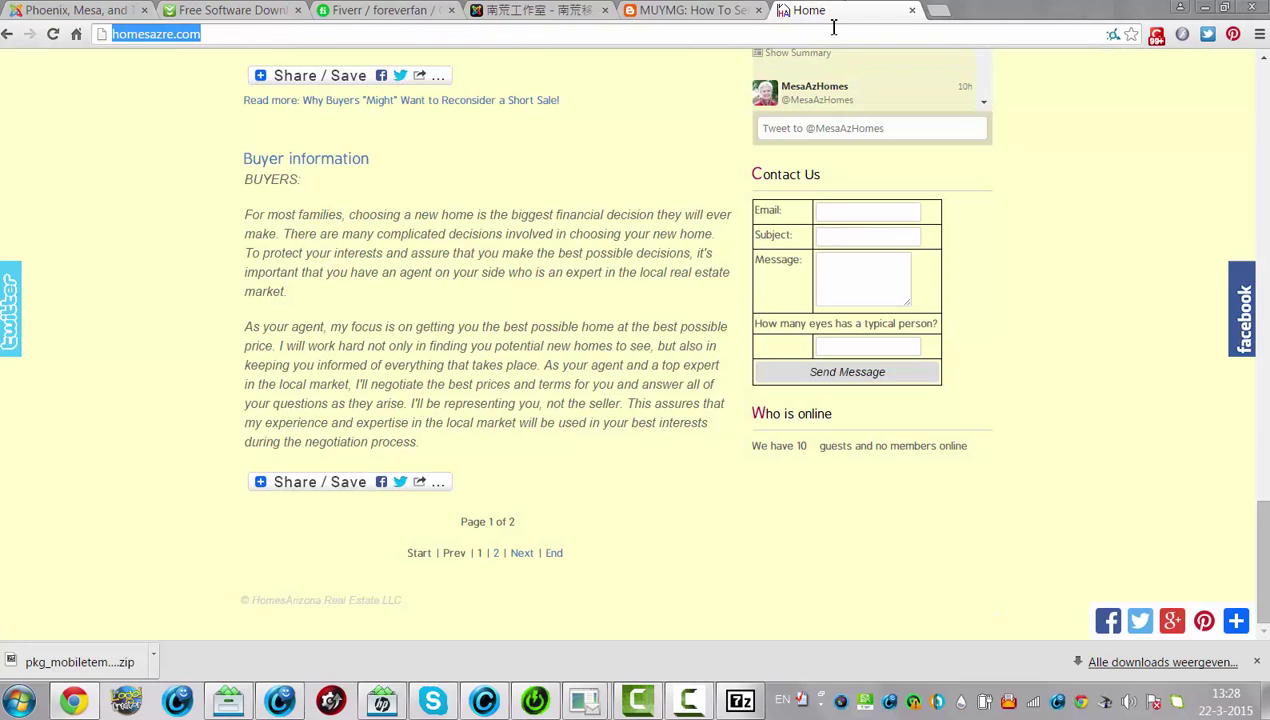
pyautogui.press('Return')
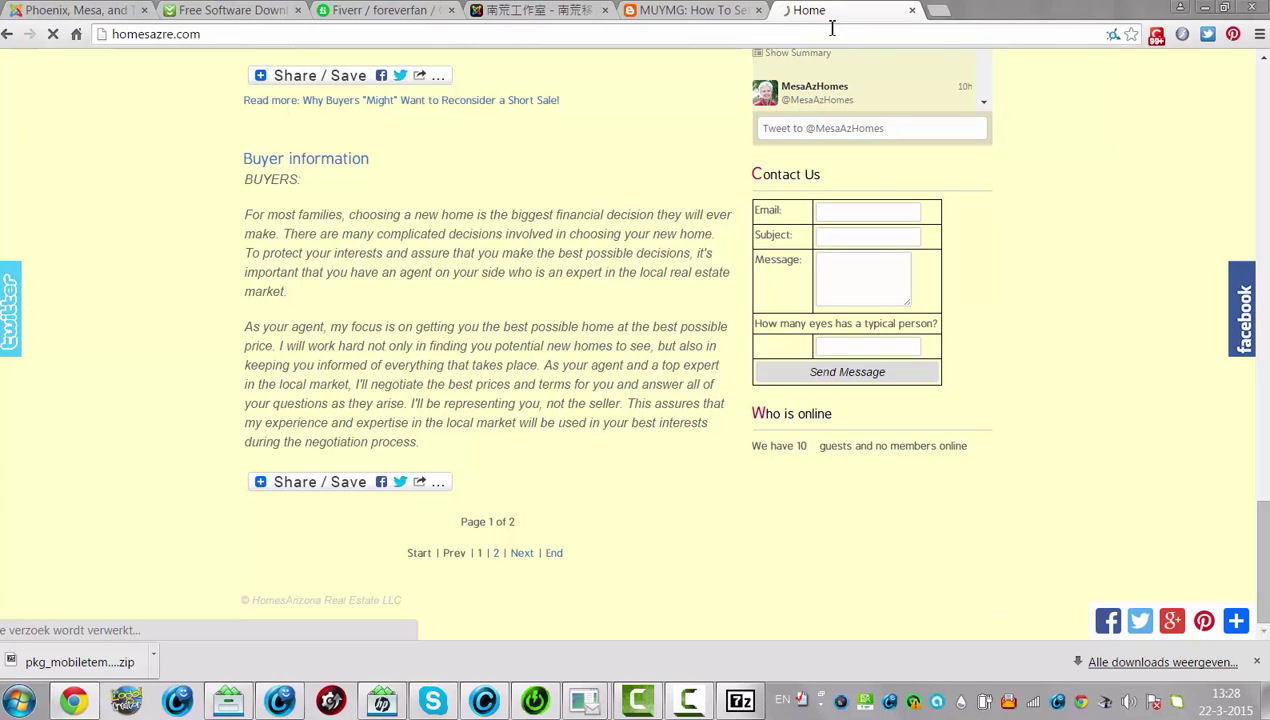
pyautogui.scroll(-4, 1007, 82)
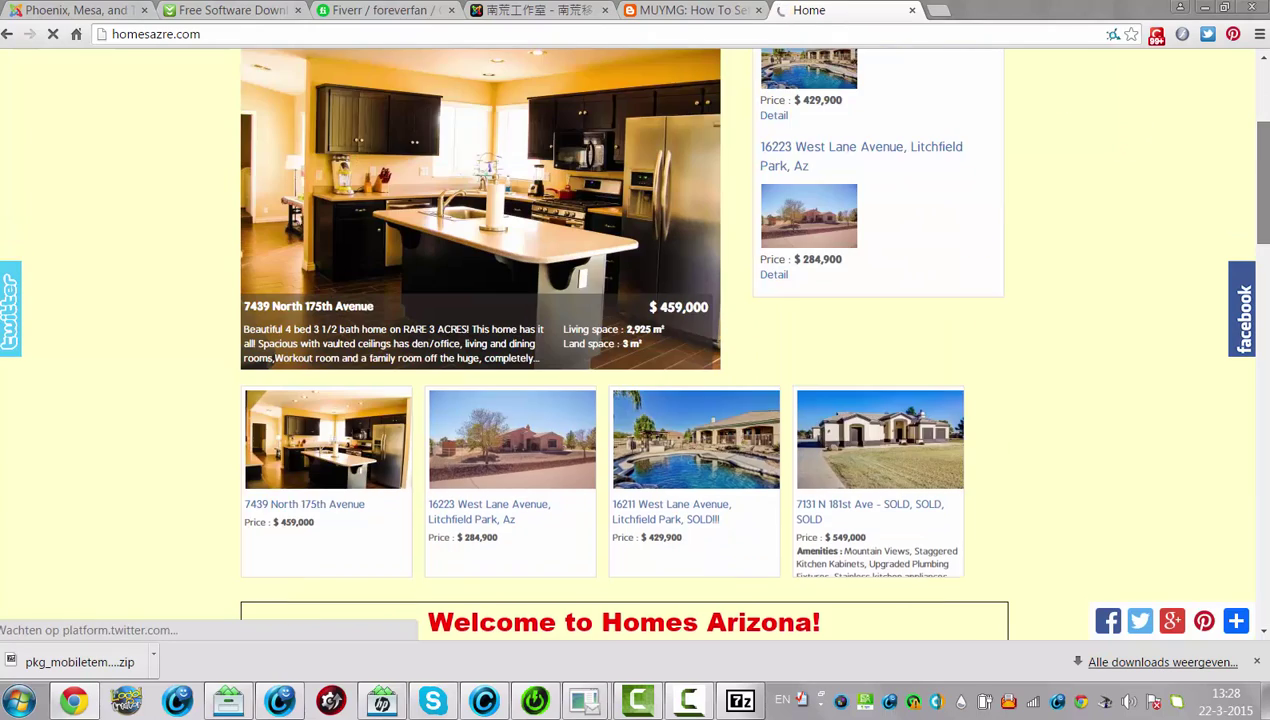
pyautogui.scroll(-15, 630, 340)
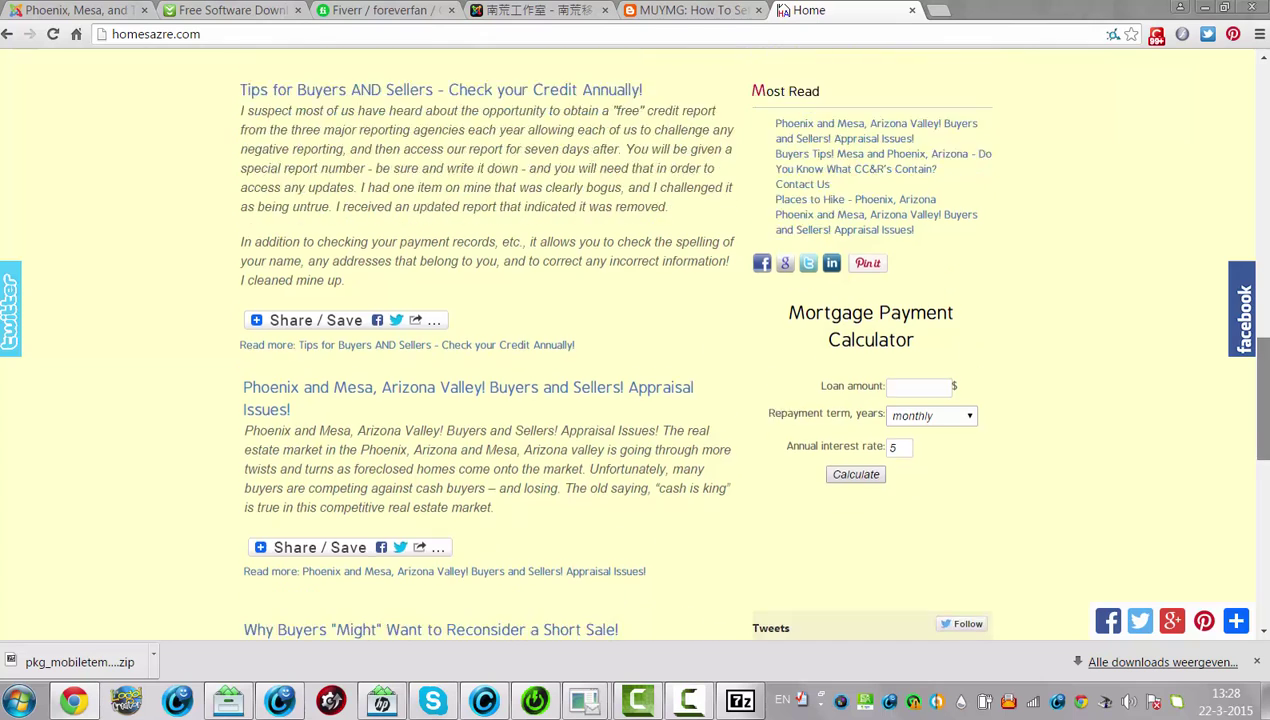
pyautogui.scroll(-3, 630, 340)
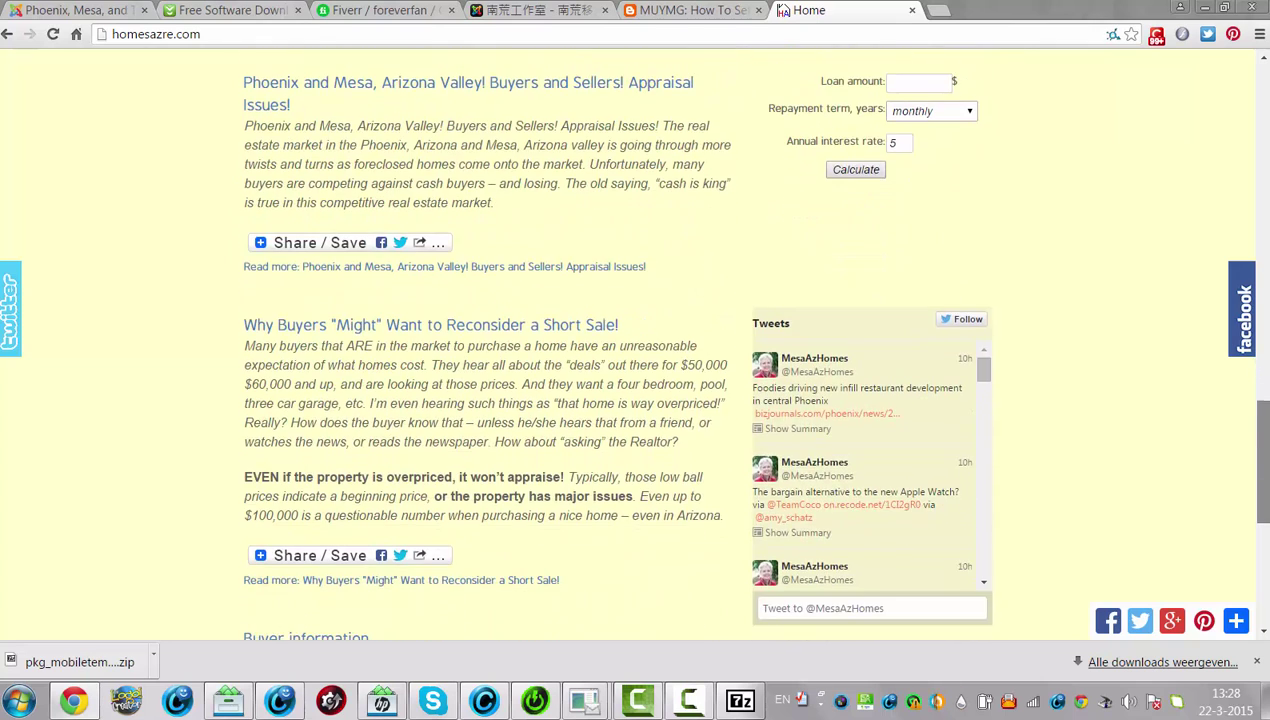
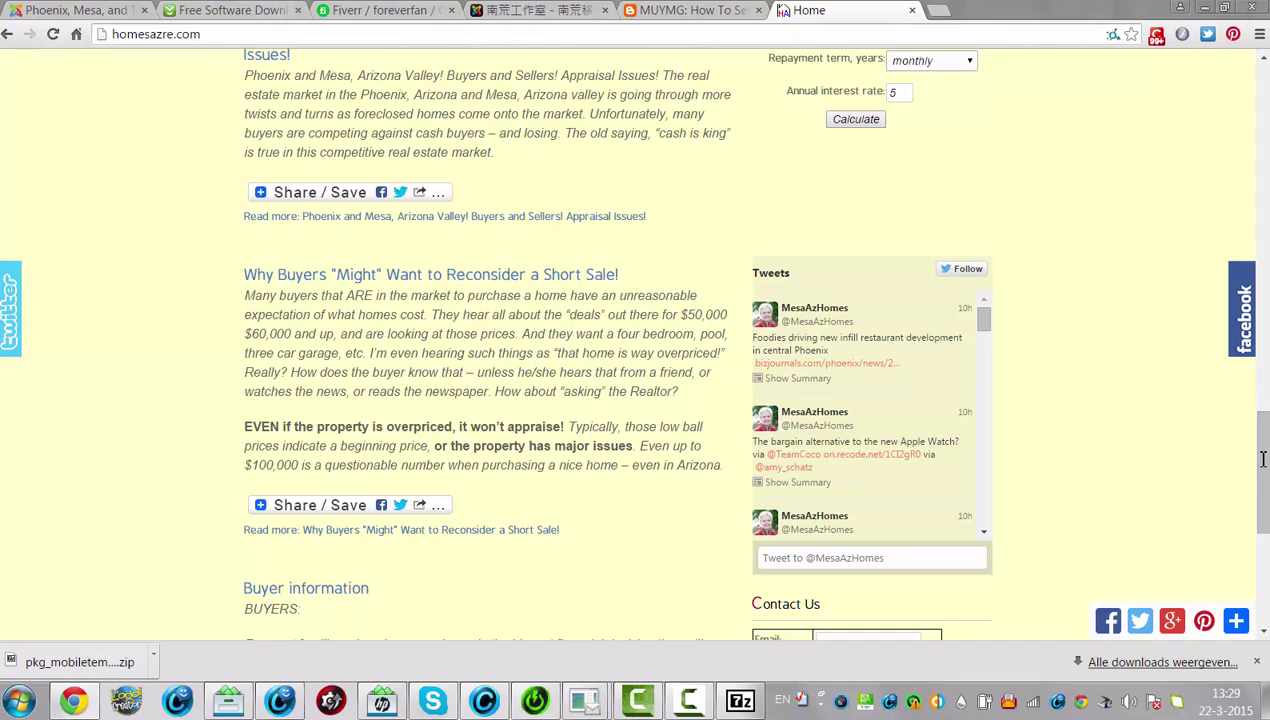
pyautogui.moveTo(1262, 455); pyautogui.dragTo(1262, 365)
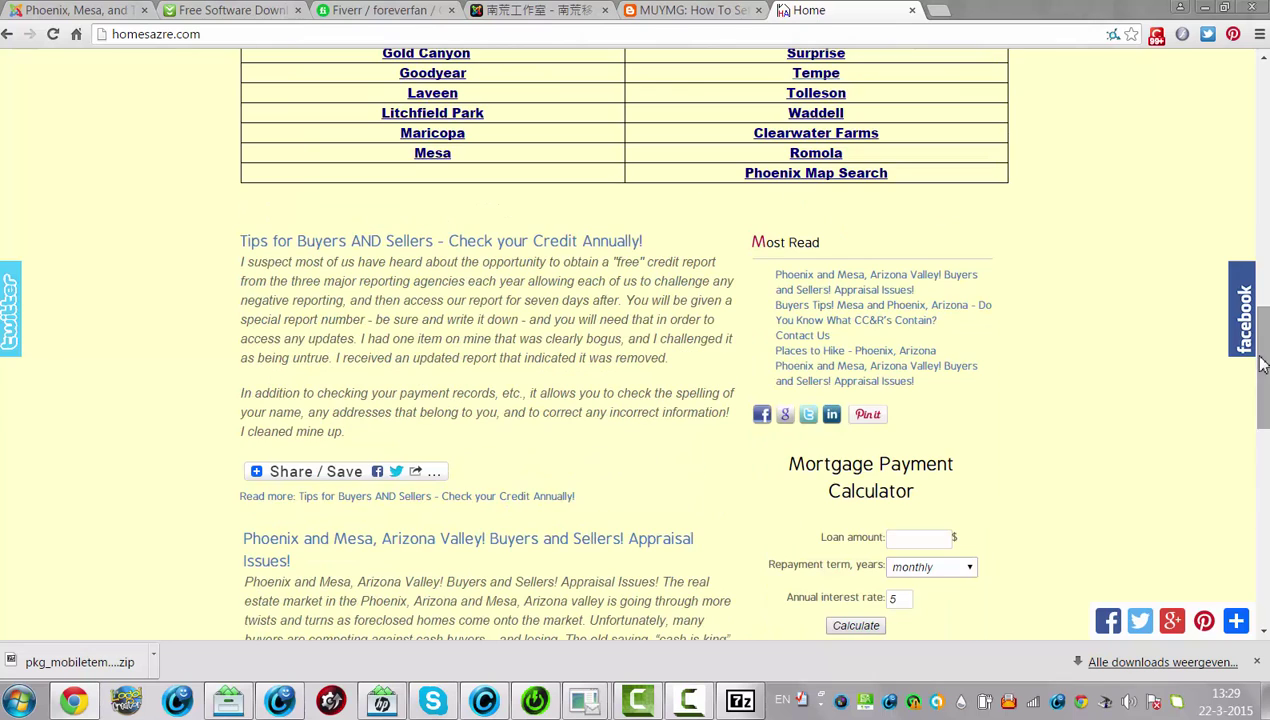
# Reread the MobileTemplate tutorial's steps on the plugin, the new mobile menu and its module.
pyautogui.click(693, 10)
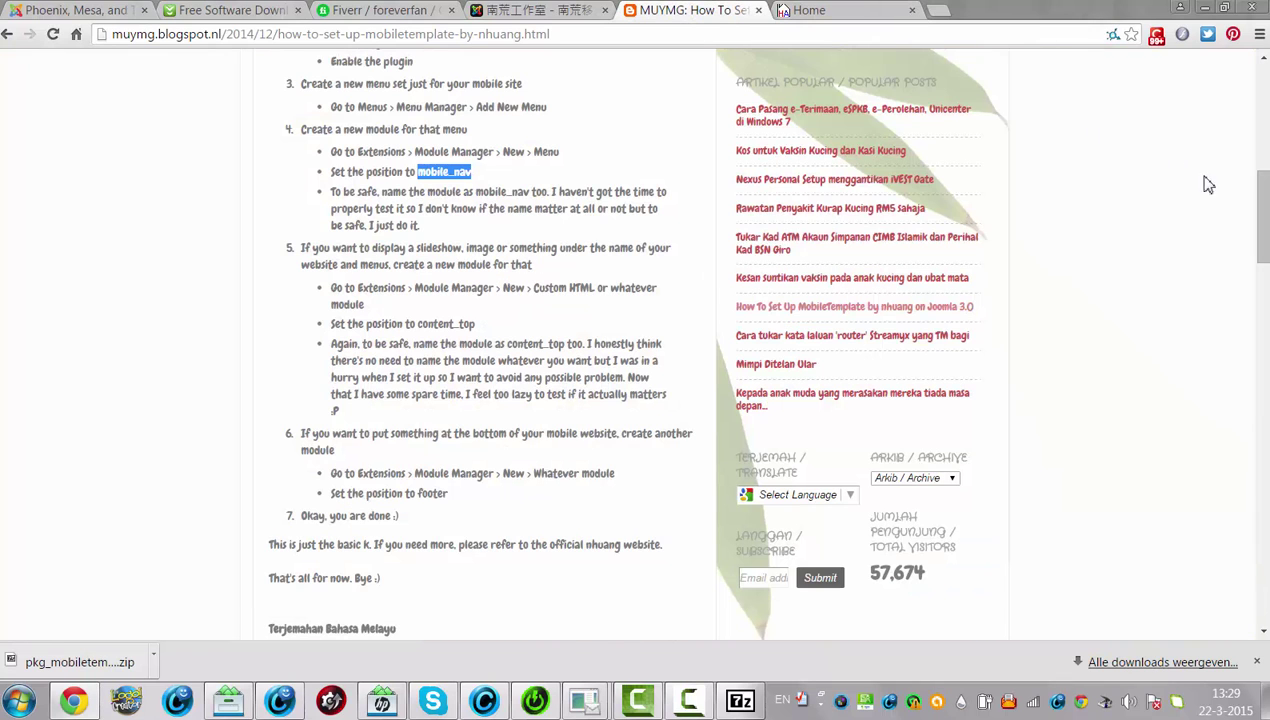
pyautogui.moveTo(1258, 262); pyautogui.dragTo(1263, 202)
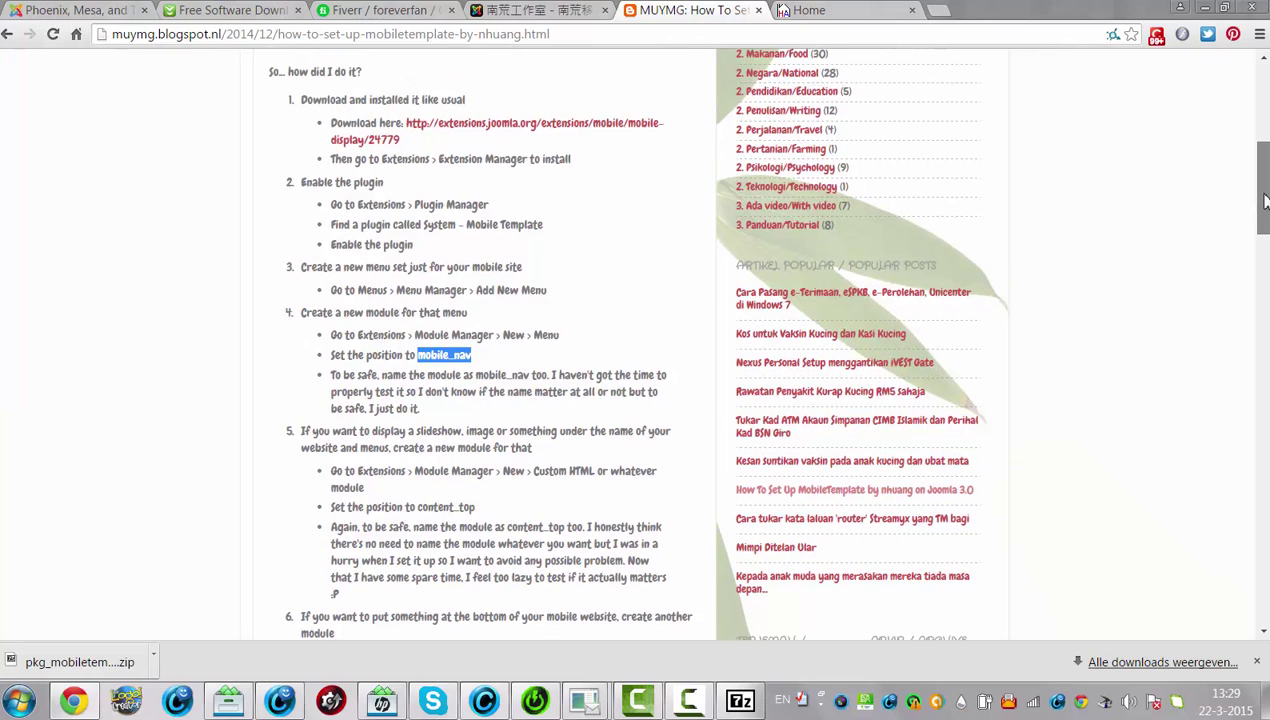
pyautogui.moveTo(1263, 202); pyautogui.dragTo(1262, 203)
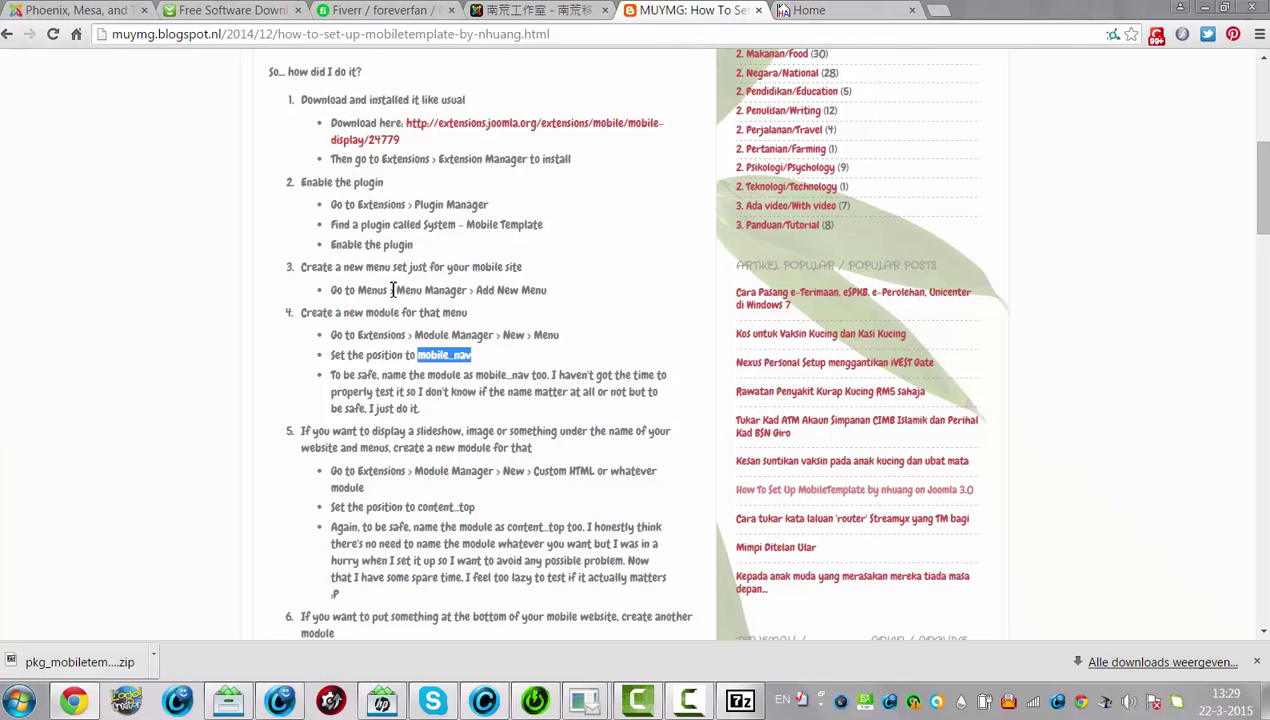
# Return to the Joomla administrator and open the Main Menu's list of items.
pyautogui.click(88, 18)
pyautogui.click(184, 62)
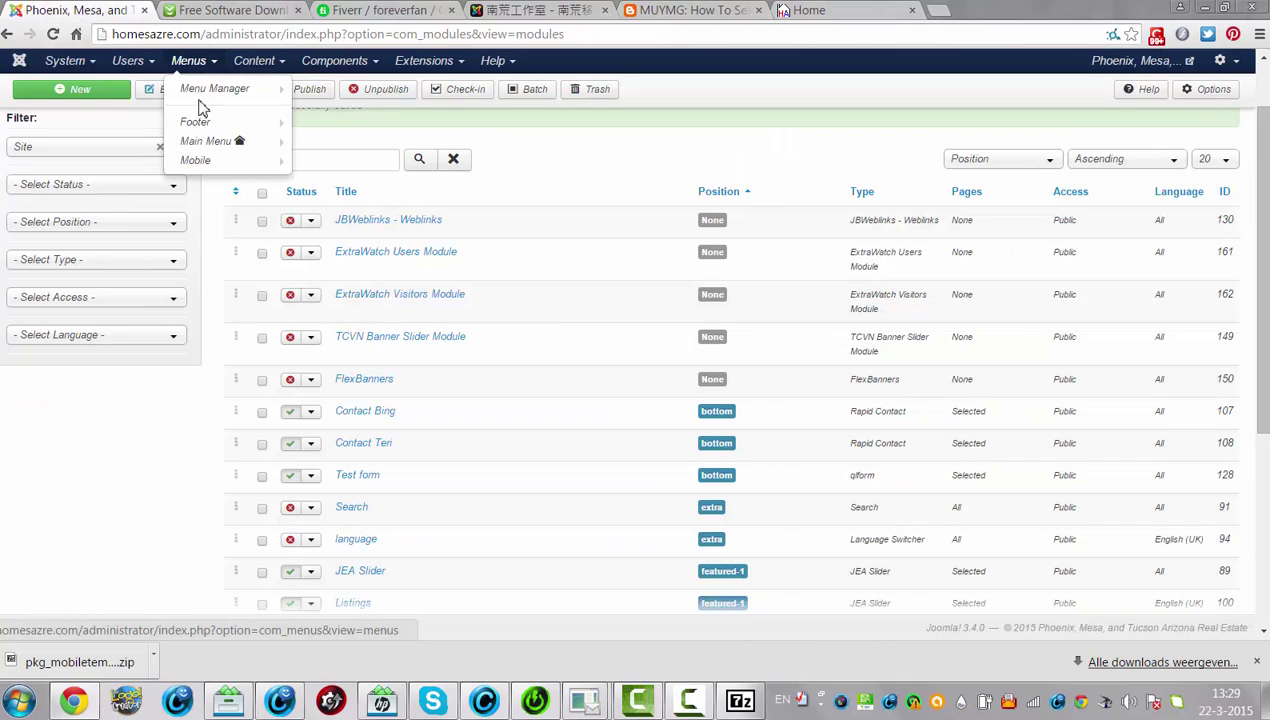
pyautogui.moveTo(201, 101)
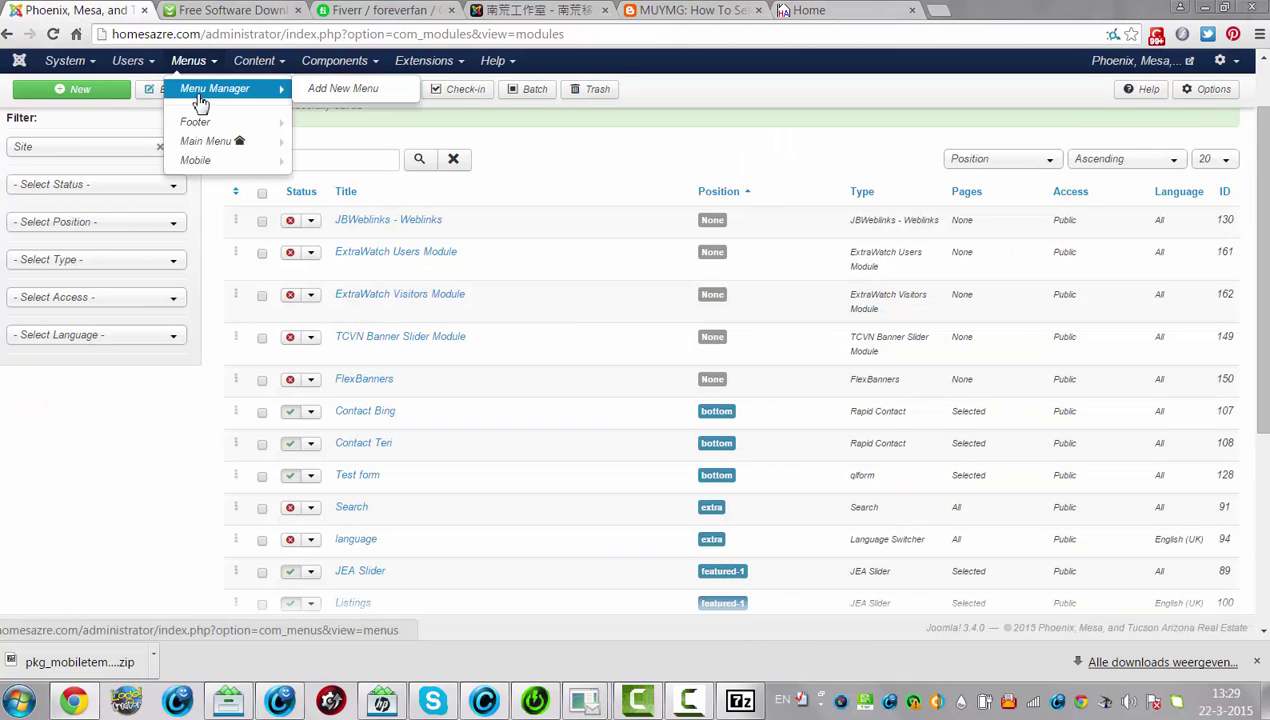
pyautogui.click(205, 146)
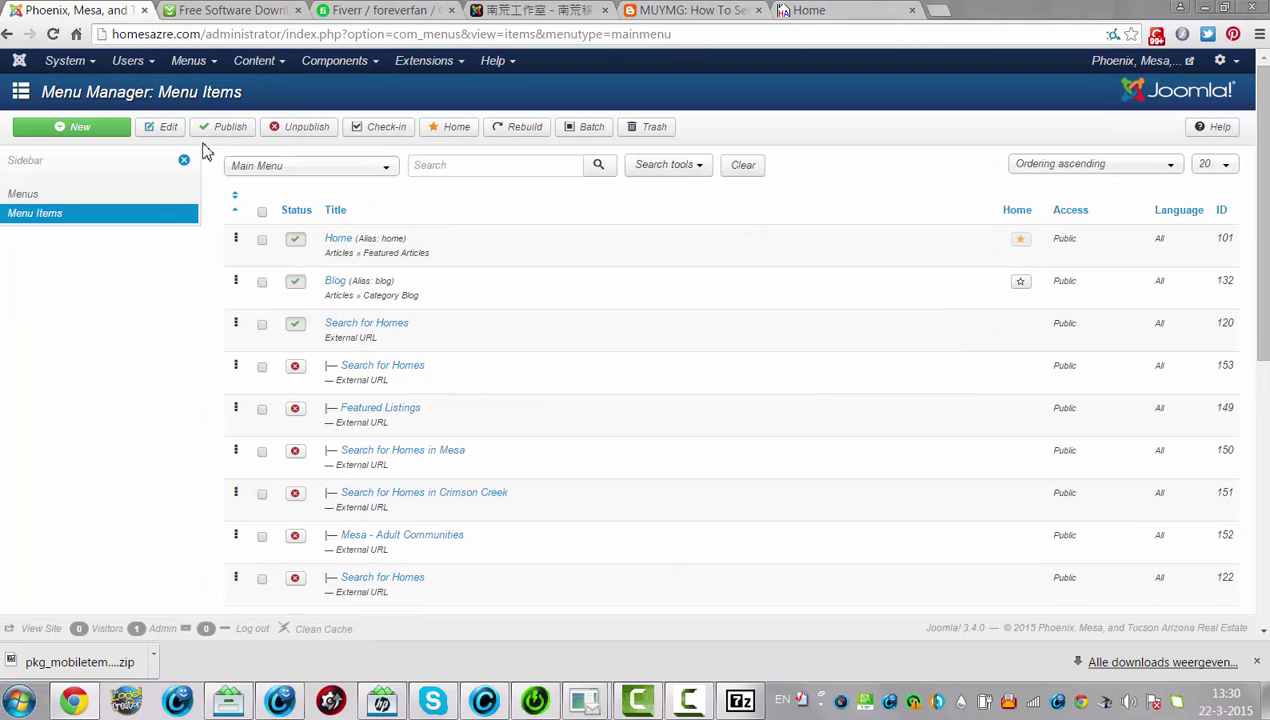
# Select all listed Main Menu items and look through the page's entries.
pyautogui.click(262, 212)
pyautogui.scroll(-5, 925, 285)
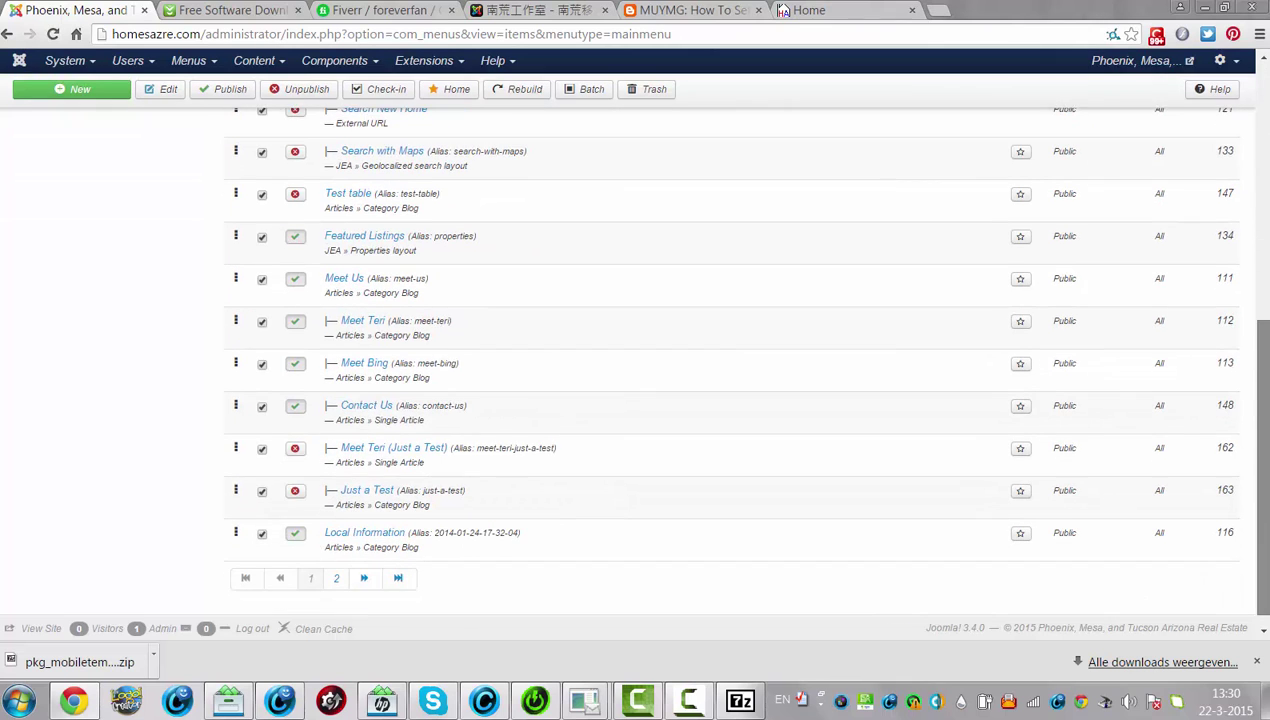
pyautogui.scroll(-1, 740, 360)
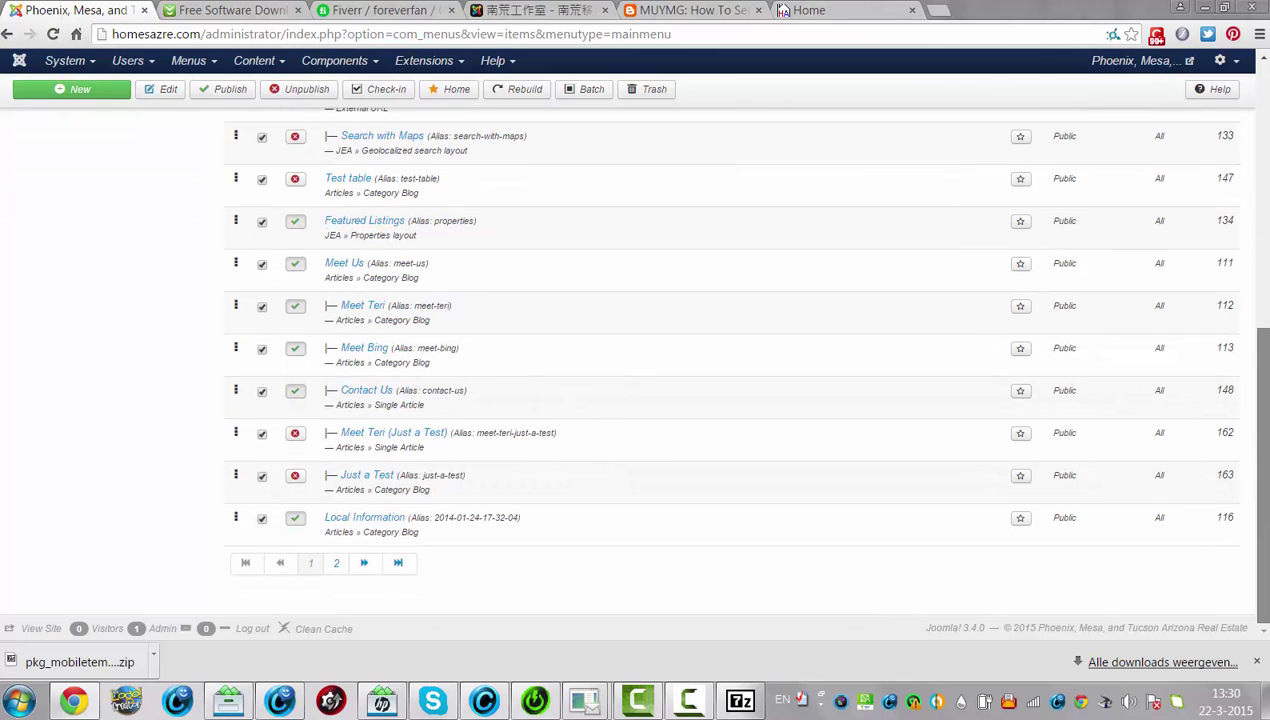
pyautogui.scroll(6, 1266, 190)
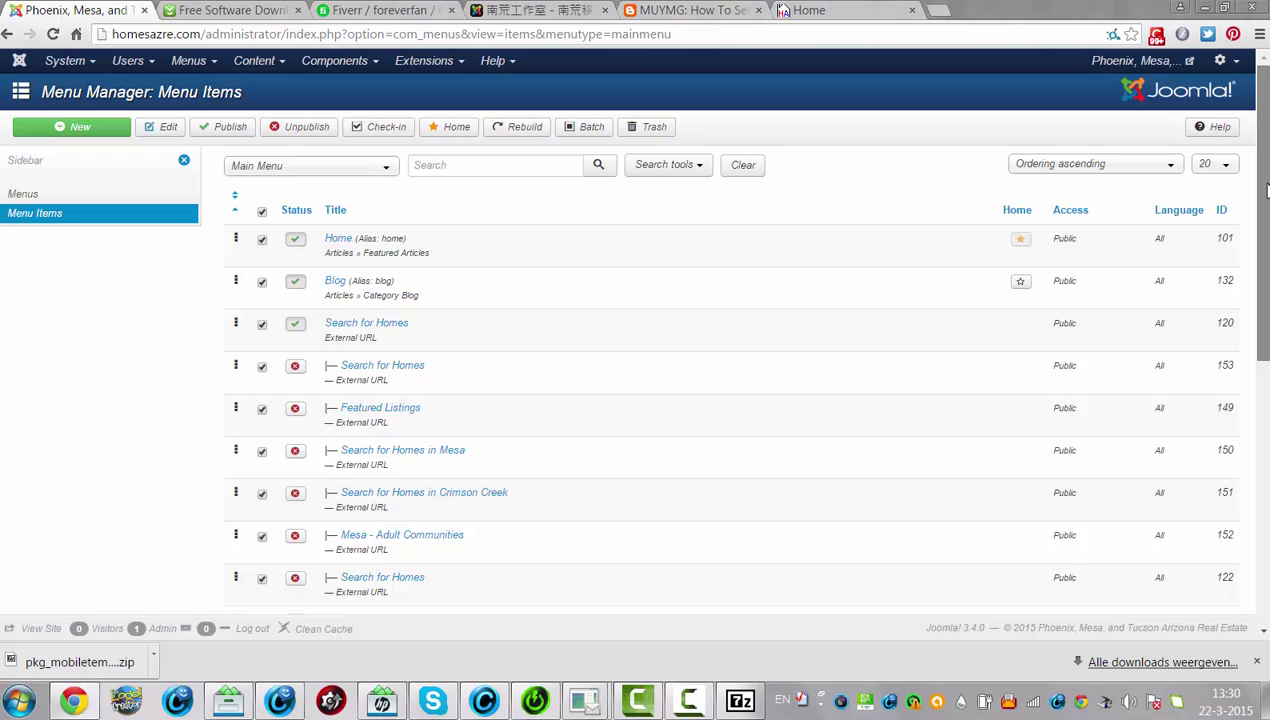
pyautogui.scroll(-6, 1266, 190)
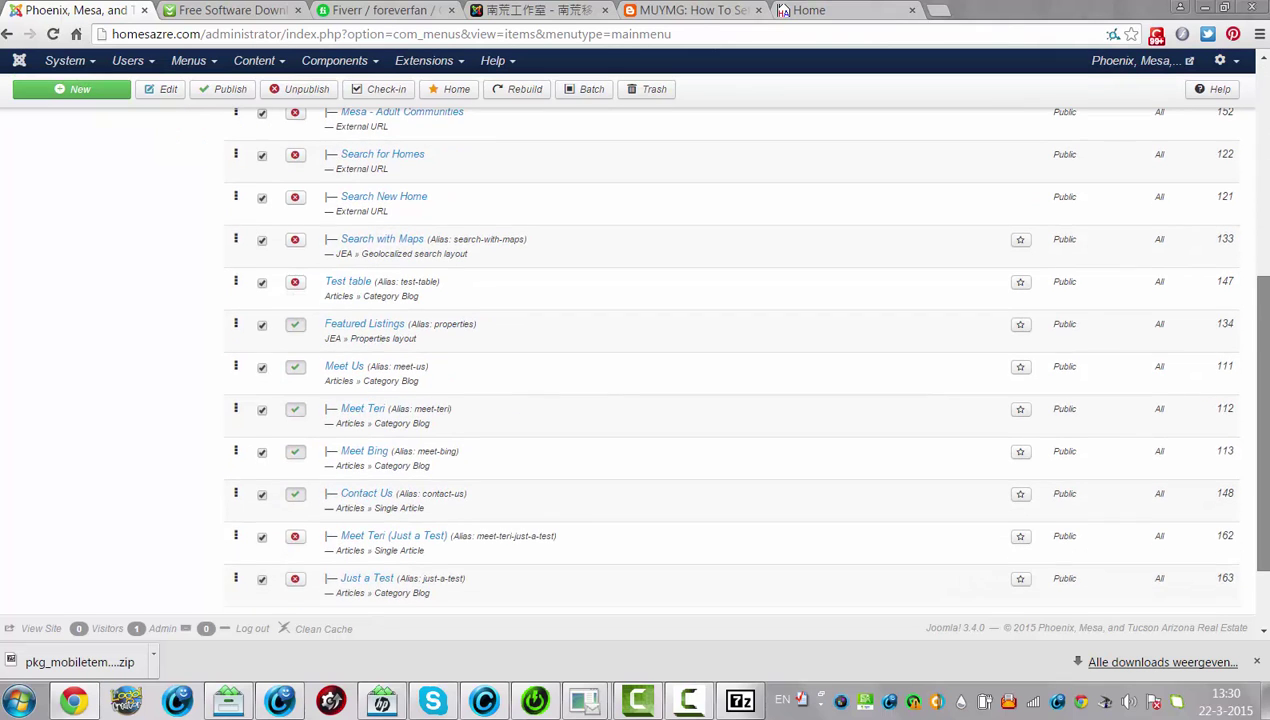
pyautogui.scroll(-1, 644, 334)
pyautogui.scroll(6, 1165, 152)
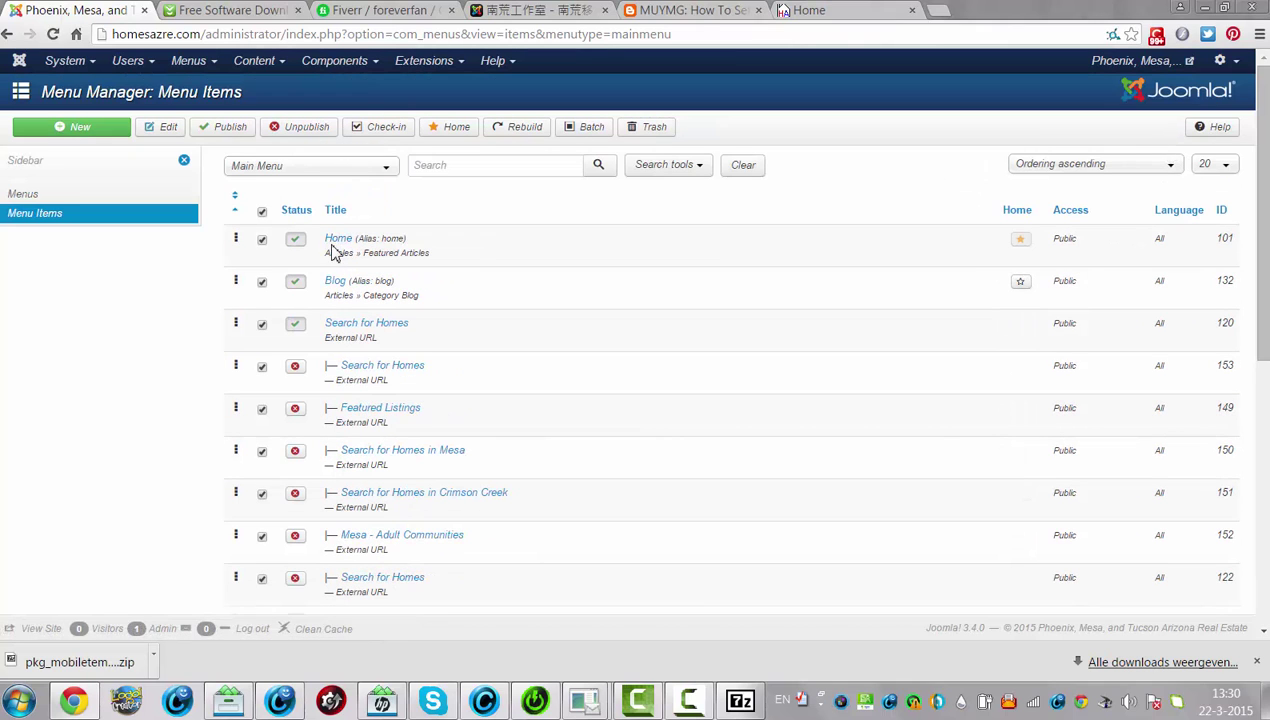
# Open the Home item of the Main Menu and save it as a copy.
pyautogui.click(338, 240)
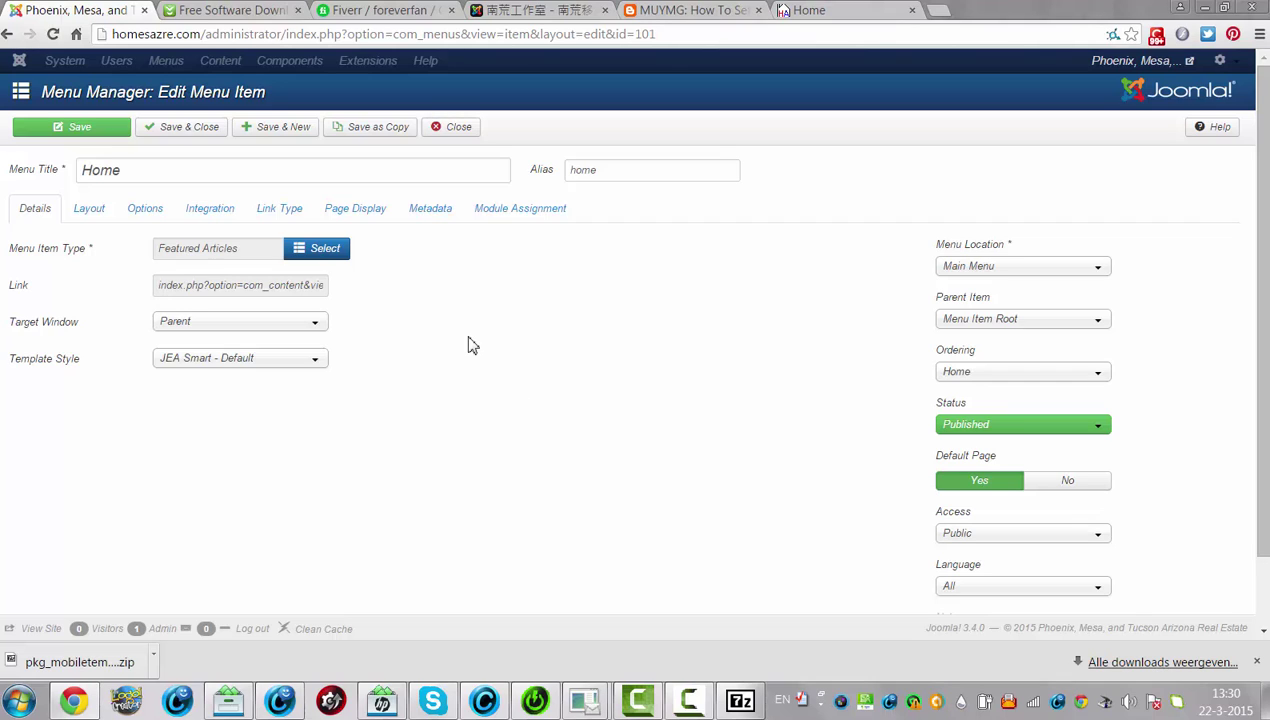
pyautogui.click(670, 170)
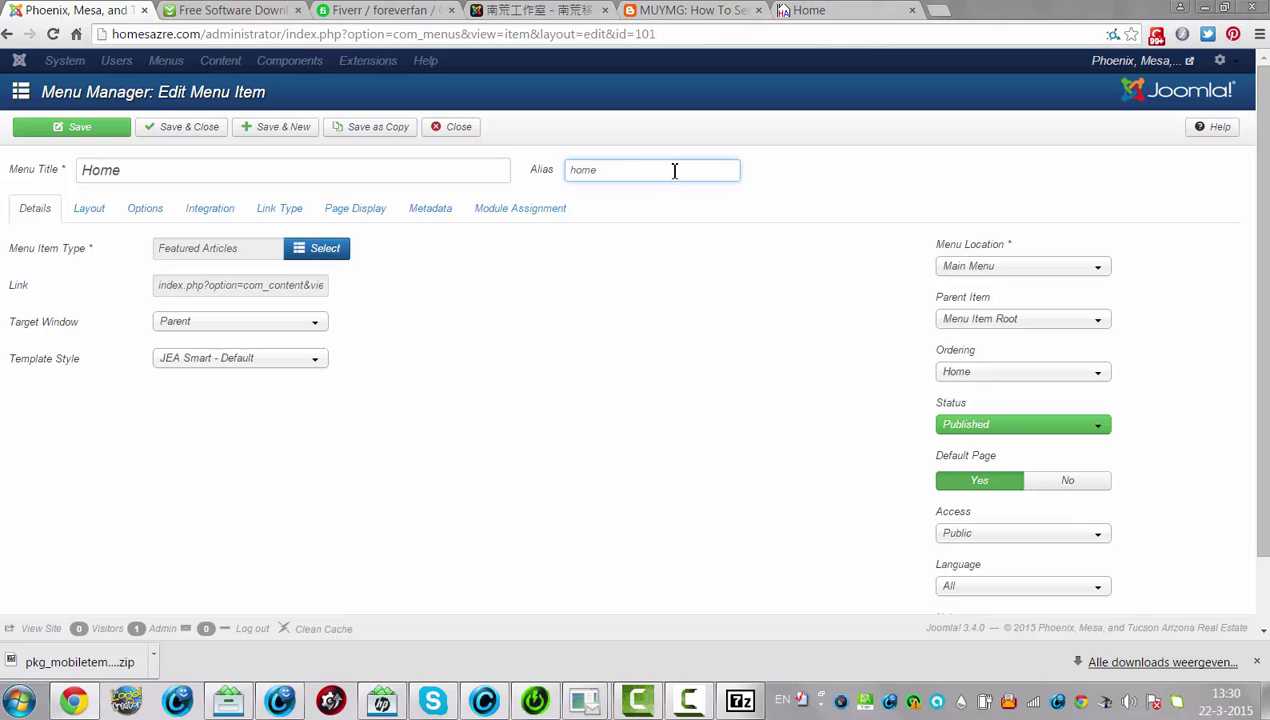
pyautogui.click(357, 131)
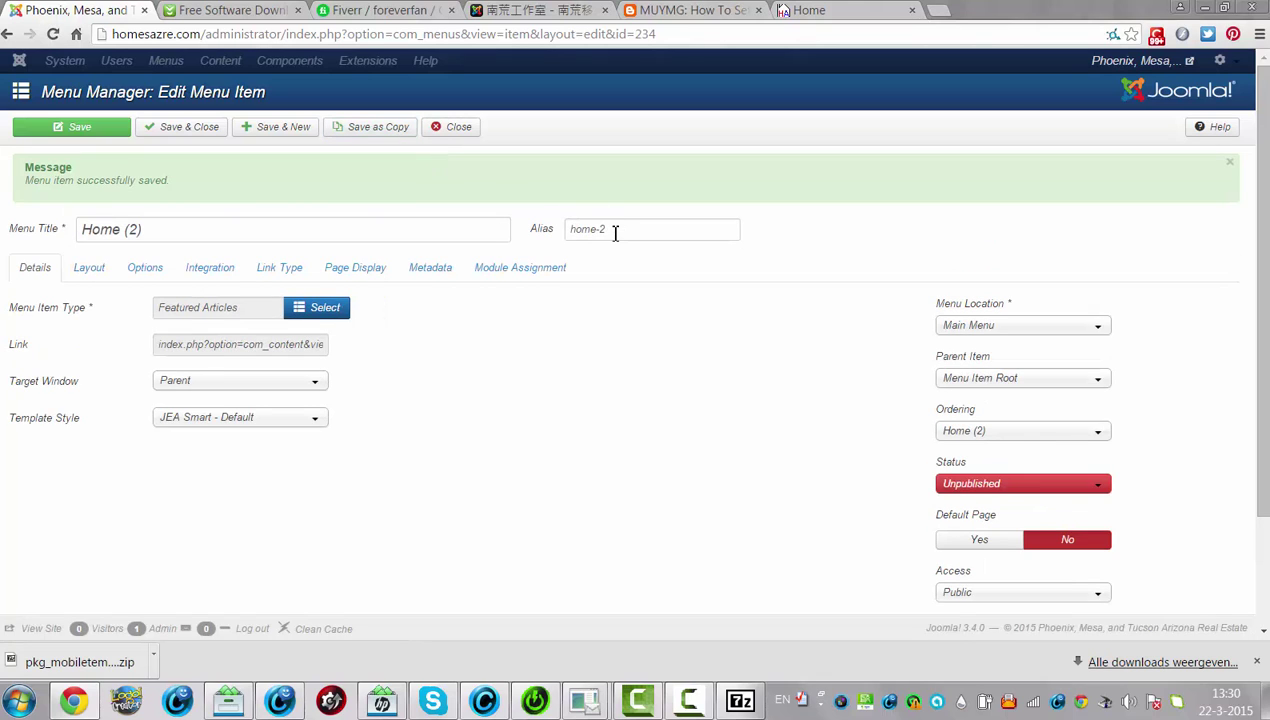
# Change the copied Home item's alias to home-mobile, assign it to the Mobile menu and save it.
pyautogui.click(616, 230)
pyautogui.press('BackSpace')
pyautogui.write('mobile')
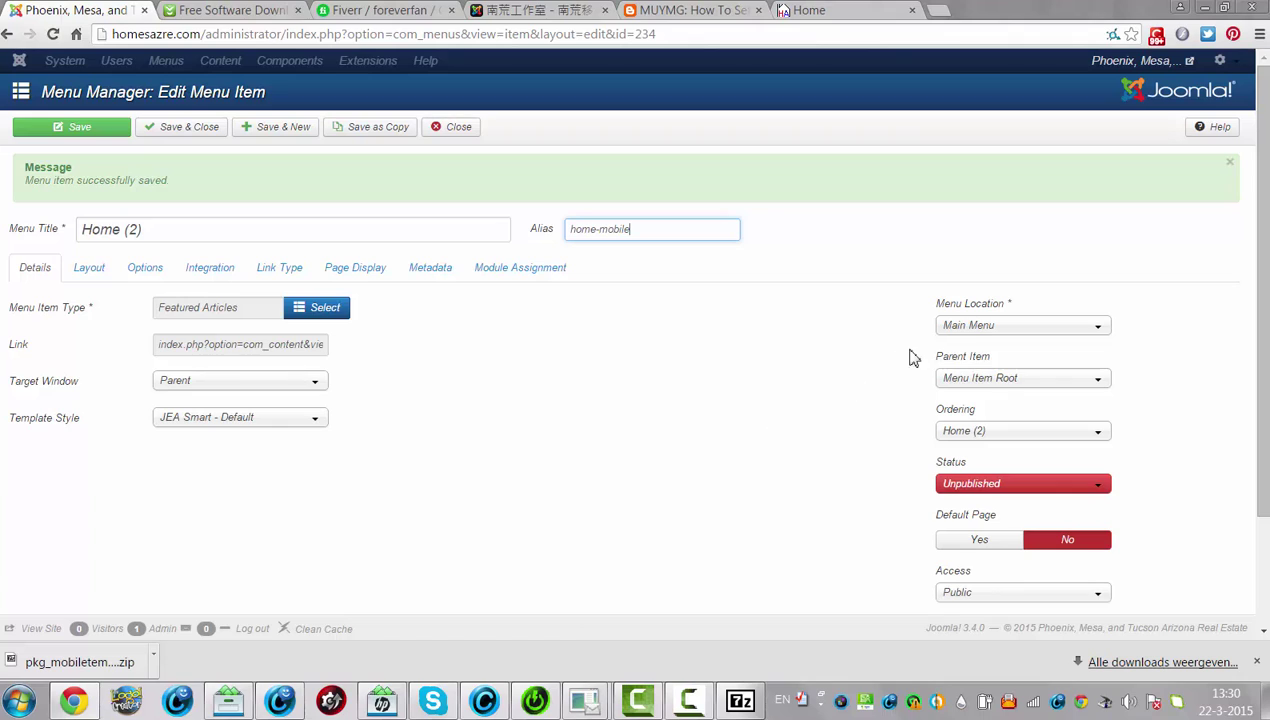
pyautogui.click(965, 337)
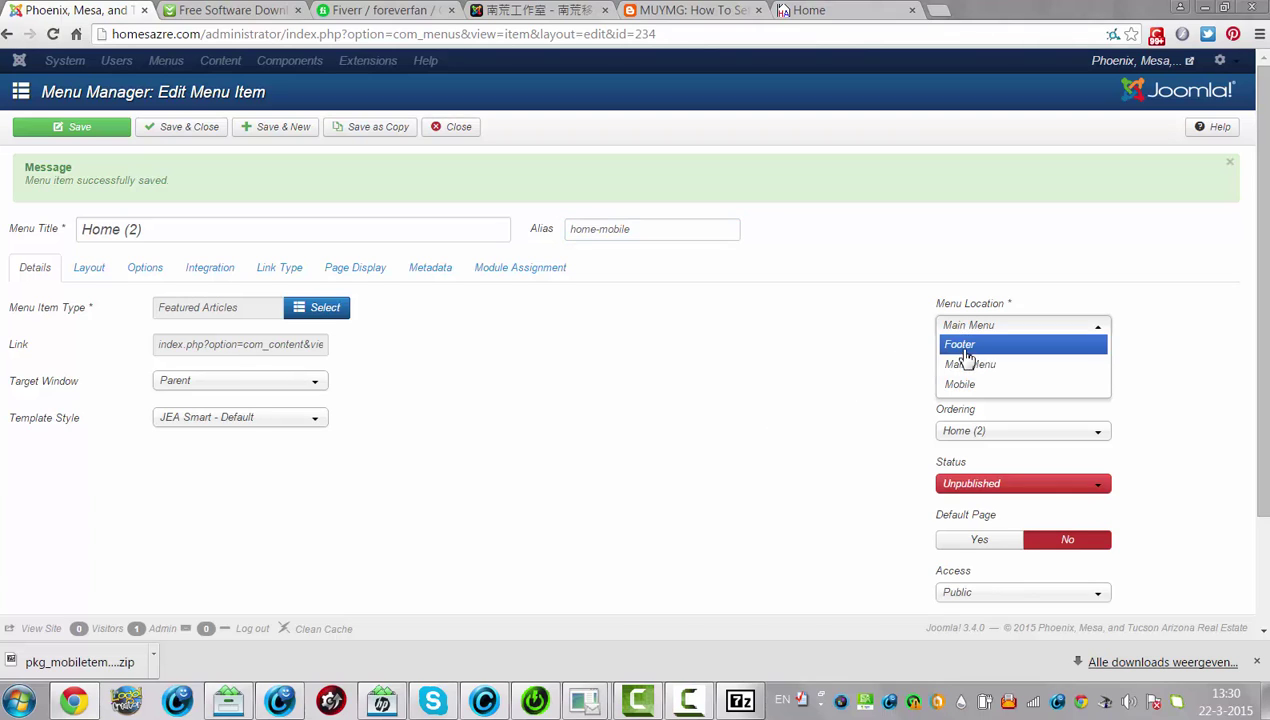
pyautogui.click(964, 388)
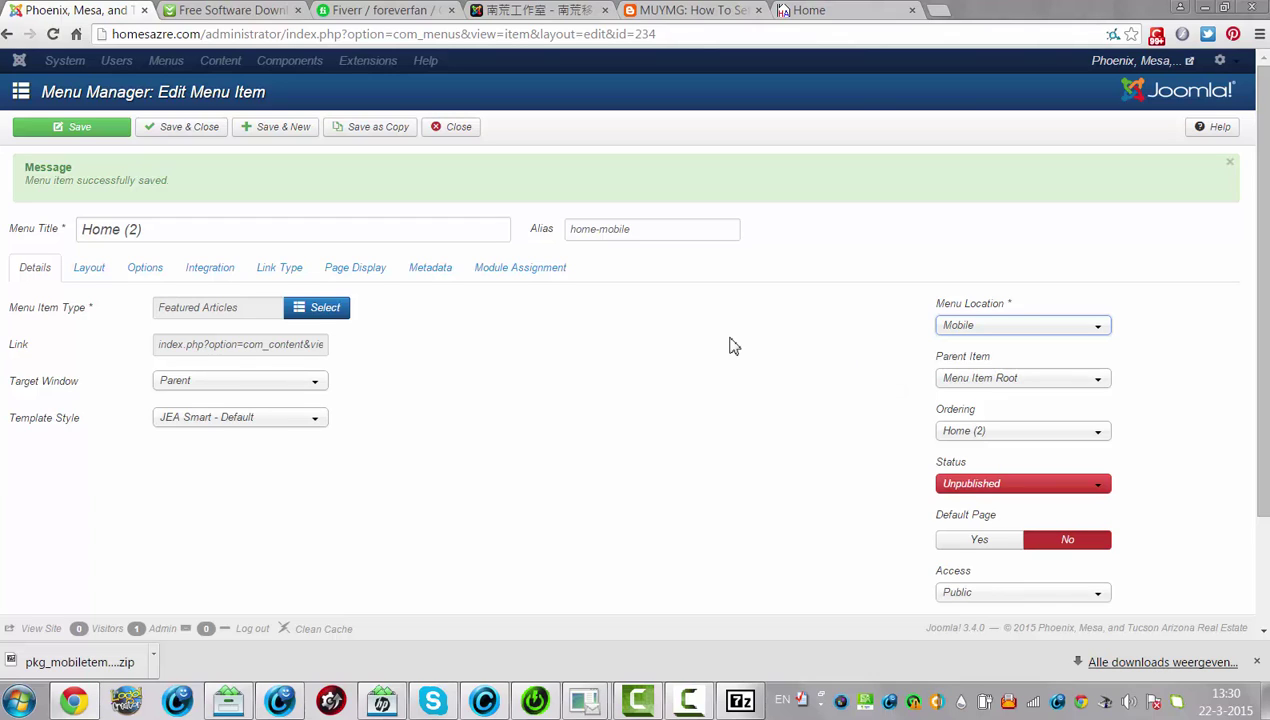
pyautogui.click(198, 138)
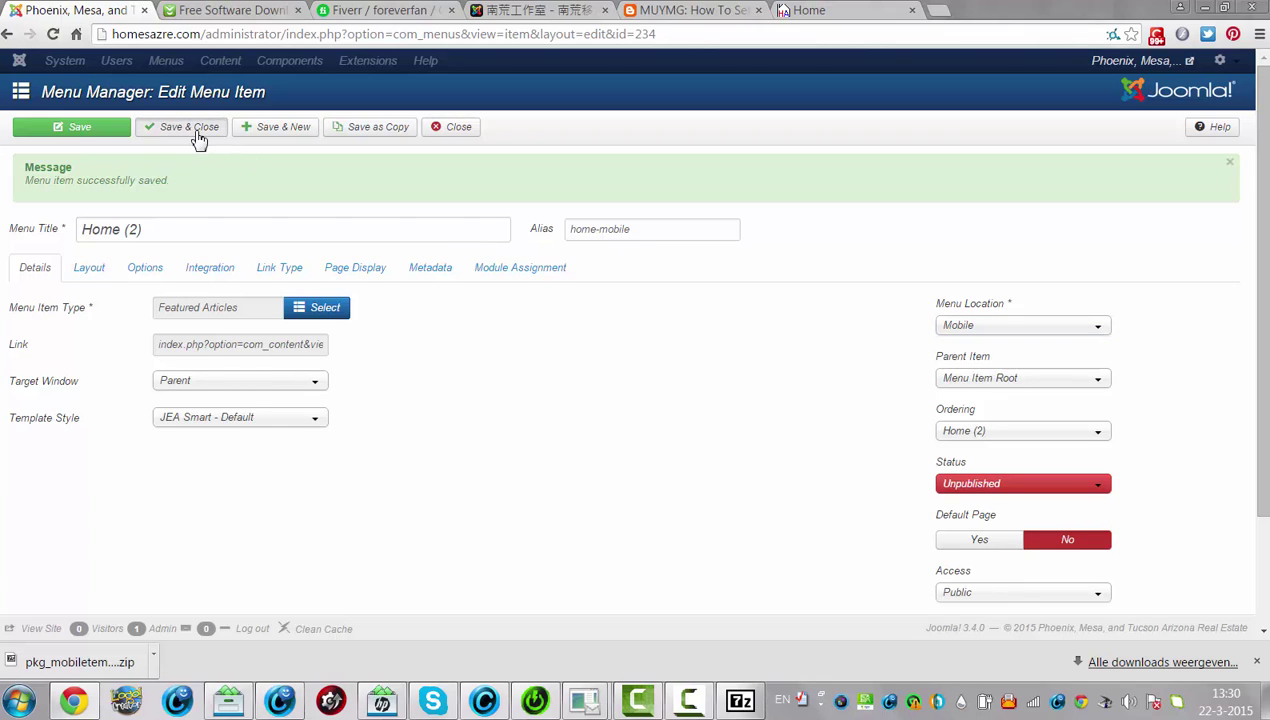
pyautogui.click(48, 138)
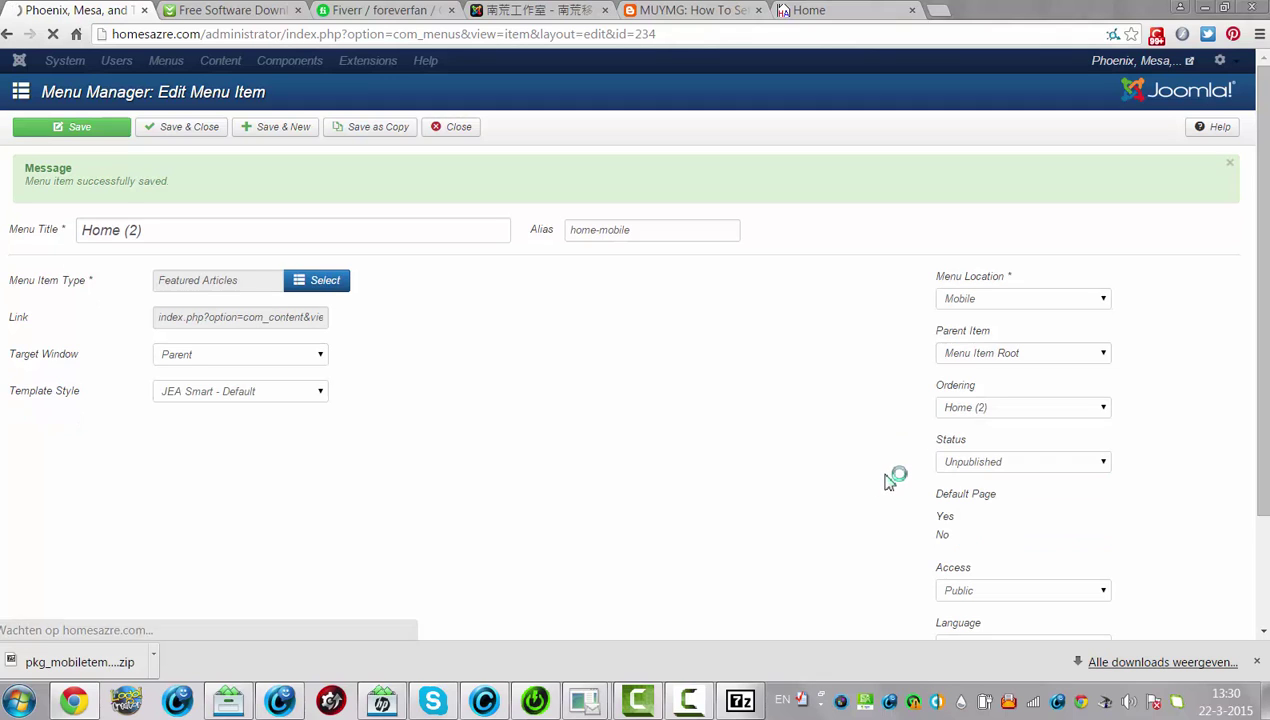
# Set the copied Home item's status to Published, then save and close it.
pyautogui.click(970, 485)
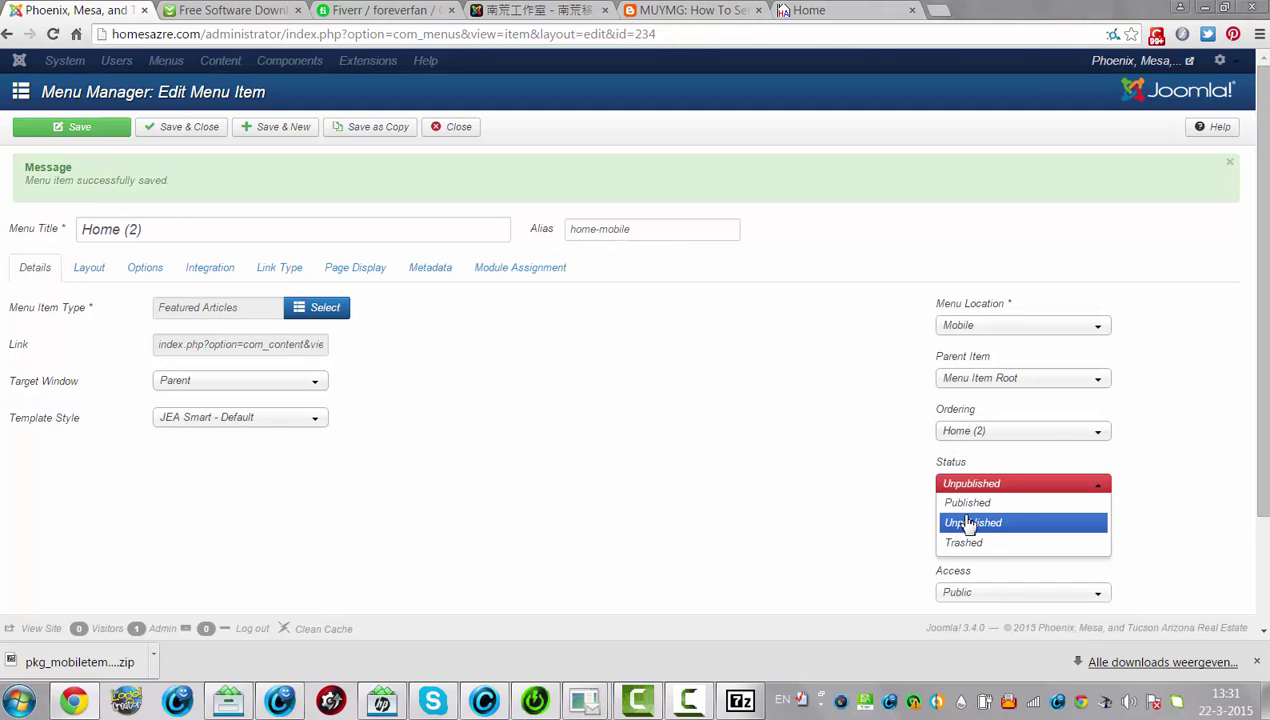
pyautogui.click(965, 506)
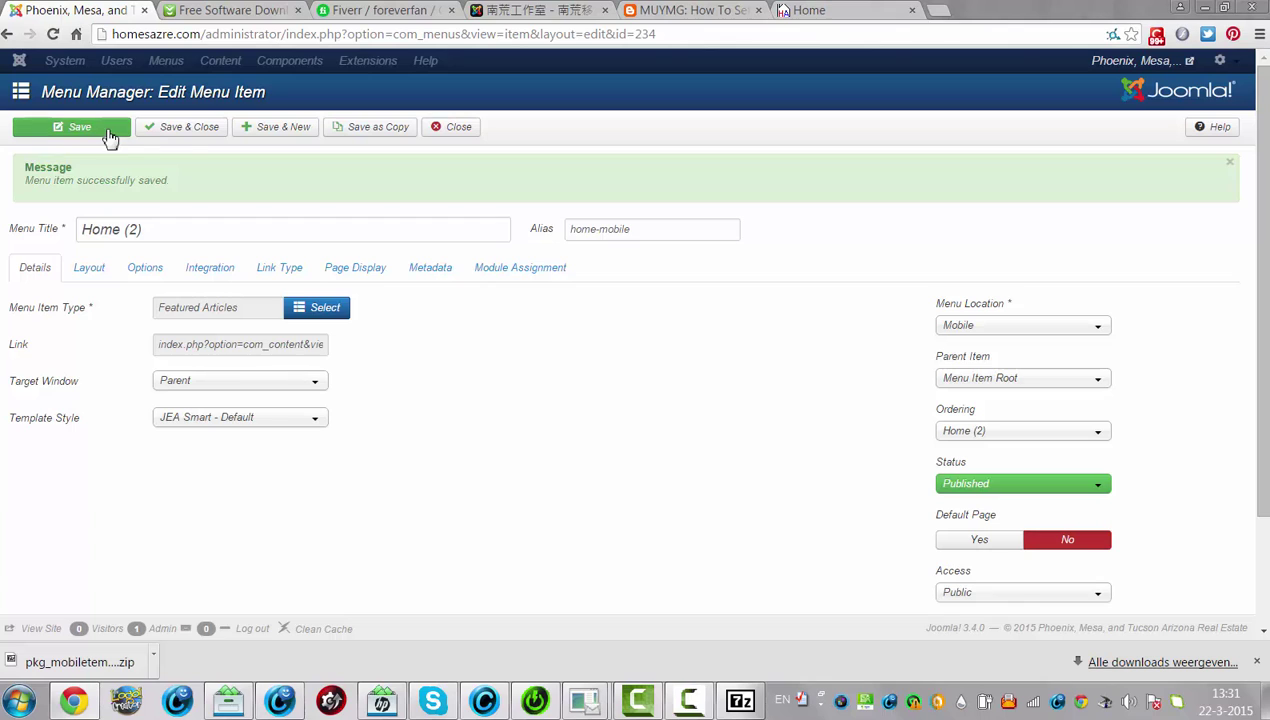
pyautogui.click(181, 133)
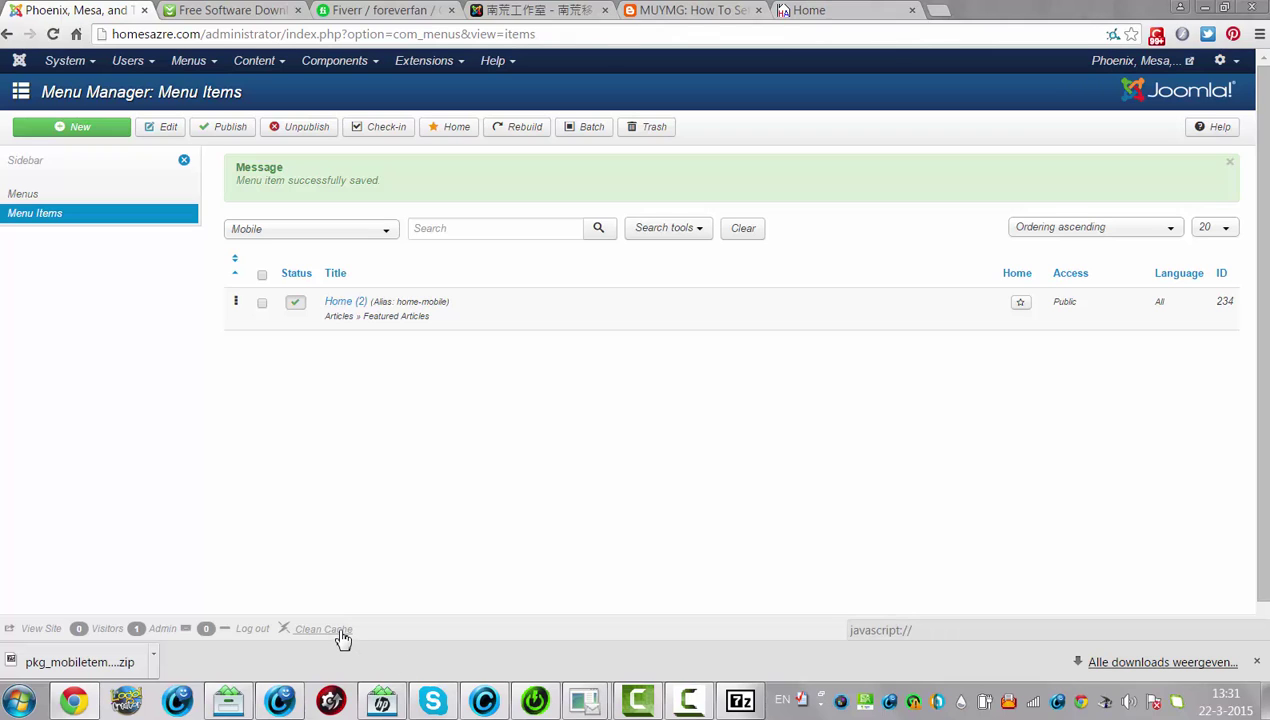
# Retitle the Mobile menu's copied item as Home, save and close it, and clean the site cache.
pyautogui.click(355, 312)
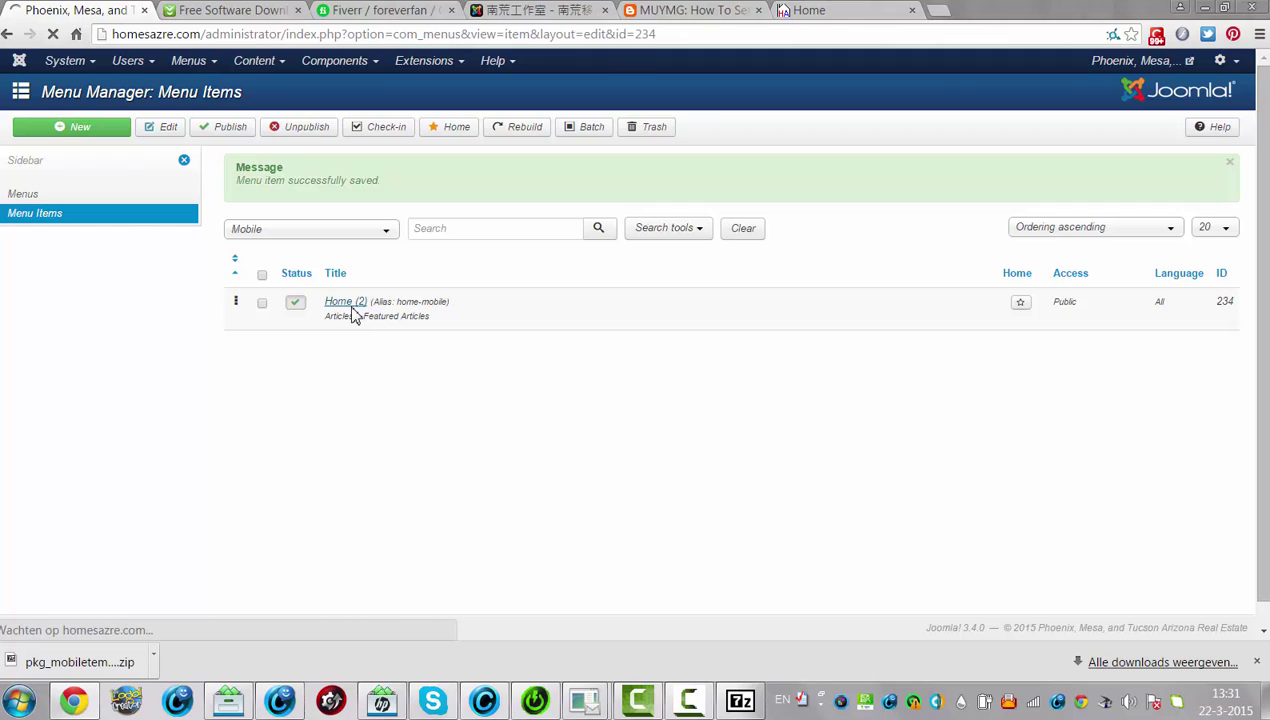
pyautogui.click(171, 177)
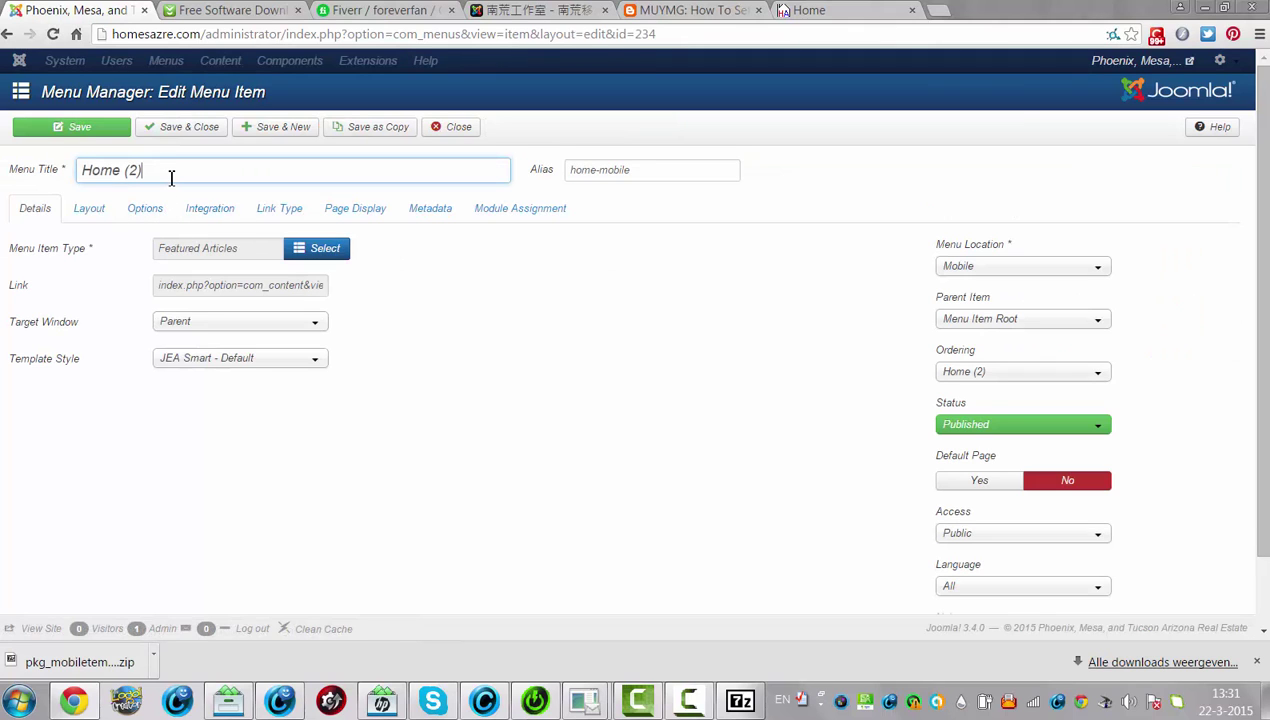
pyautogui.press('BackSpace')
pyautogui.press('BackSpace')
pyautogui.press('BackSpace')
pyautogui.click(195, 130)
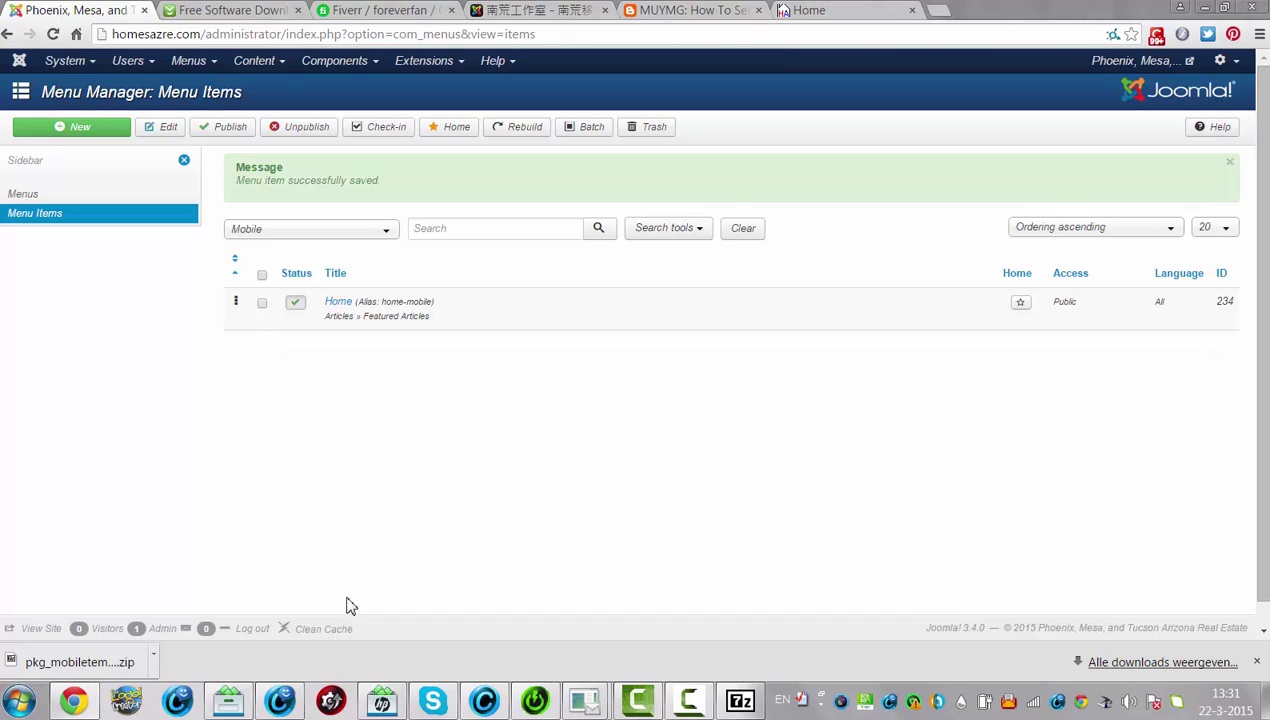
pyautogui.click(338, 630)
# Open the MobileTemplate extension link from the client's Fiverr message and look through its introduction, details and reviews.
pyautogui.click(373, 10)
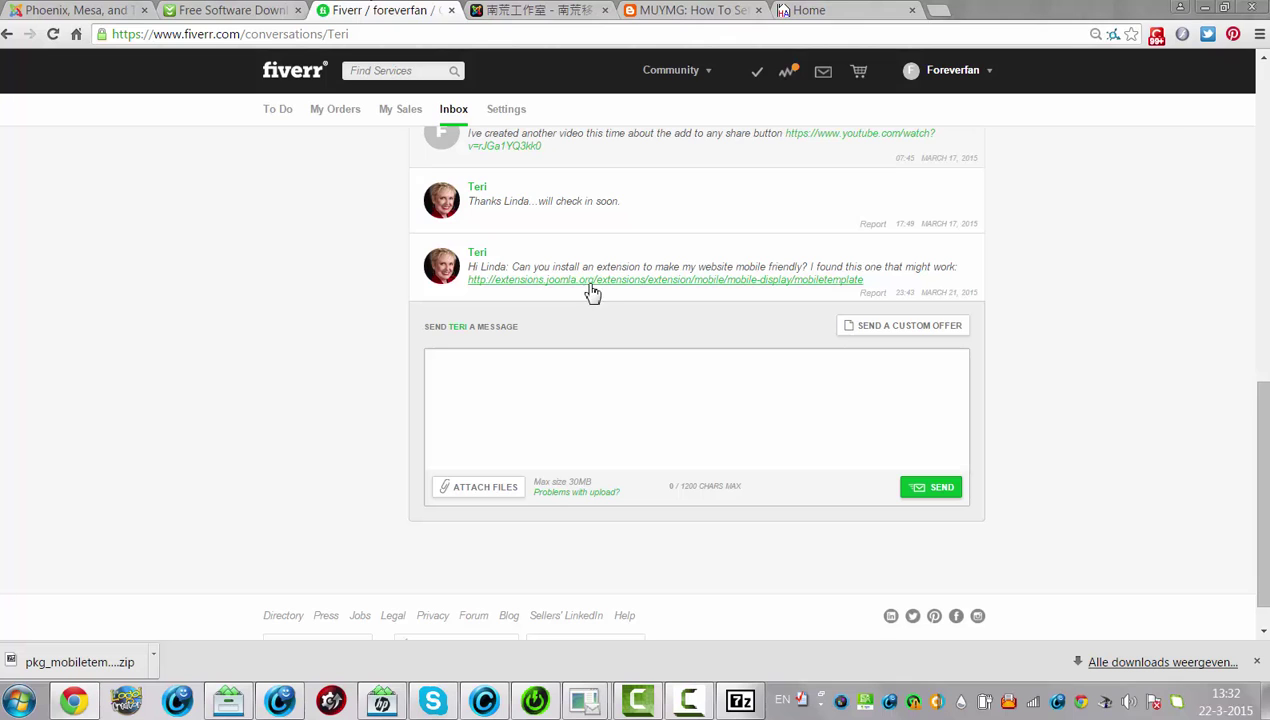
pyautogui.click(590, 283)
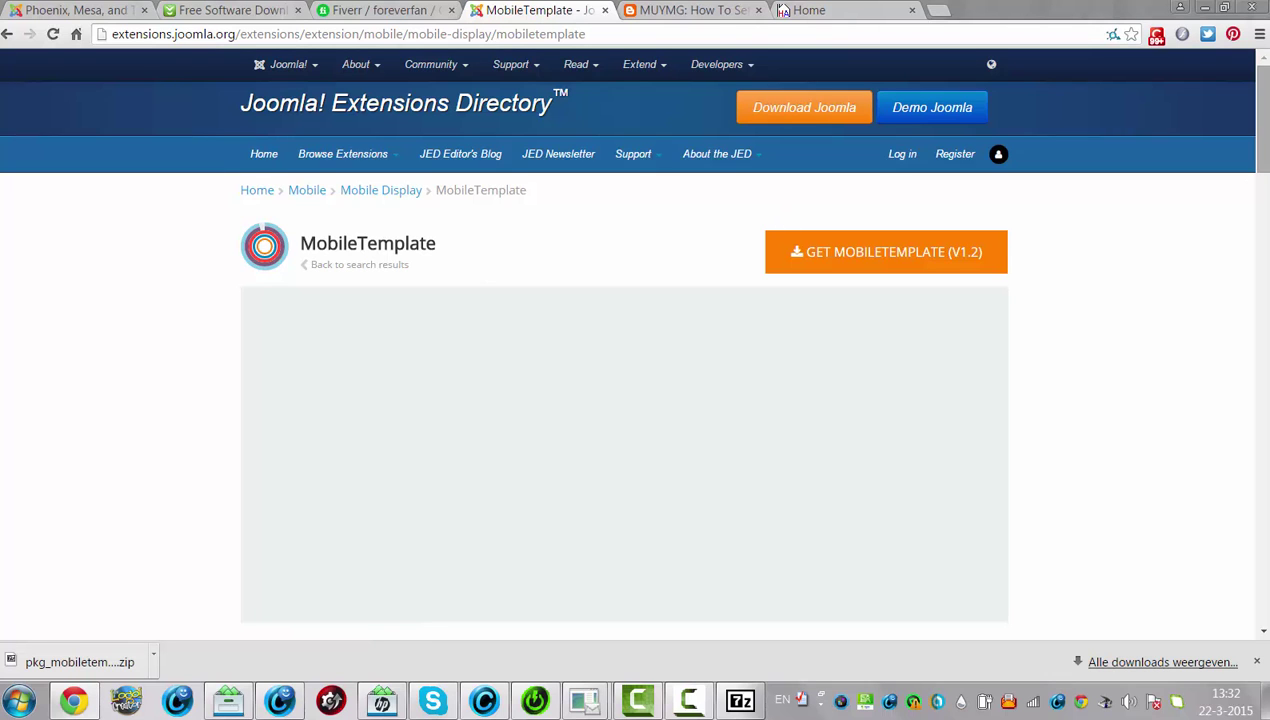
pyautogui.scroll(-5, 1253, 120)
pyautogui.scroll(-2, 750, 380)
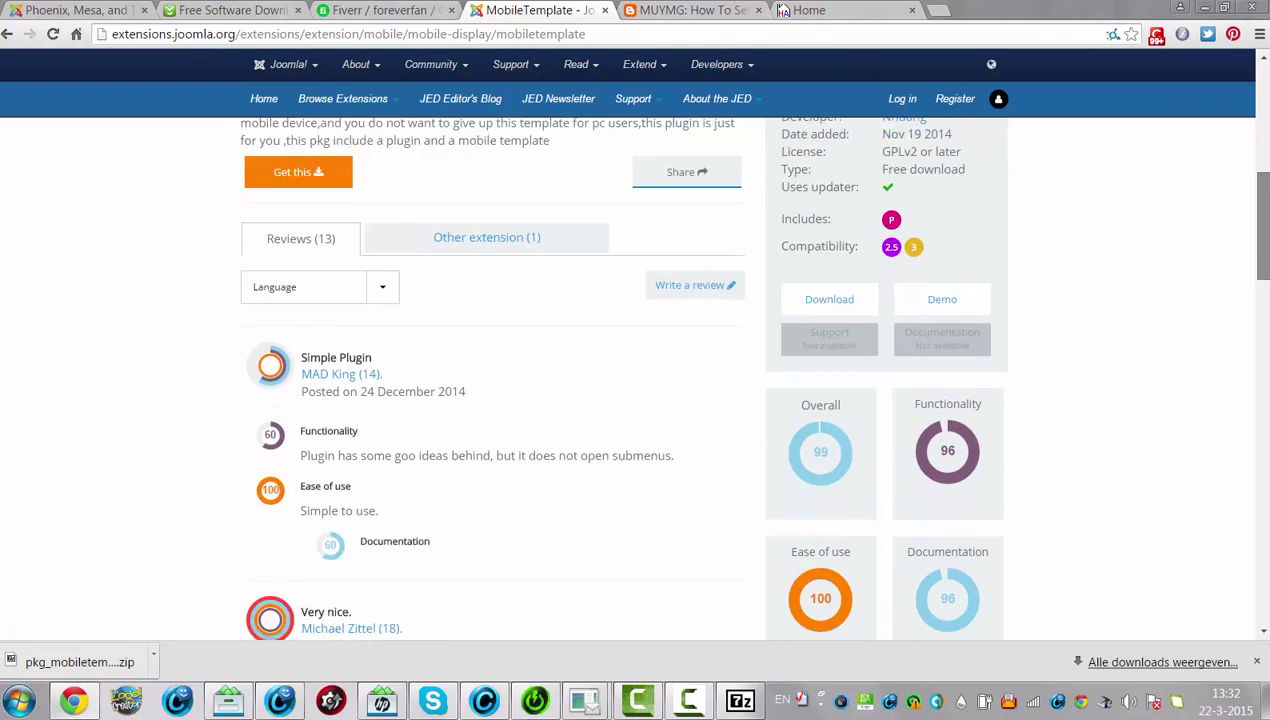
pyautogui.scroll(2, 1258, 235)
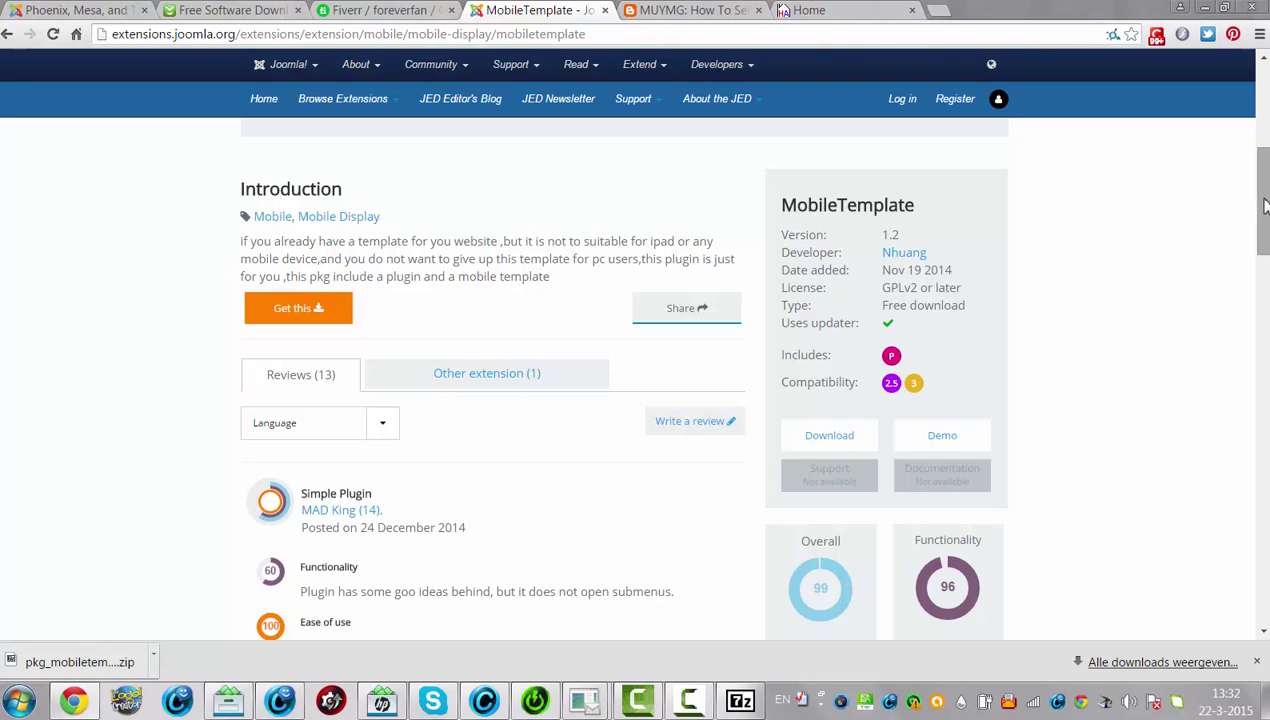
pyautogui.moveTo(1264, 205); pyautogui.dragTo(1259, 106)
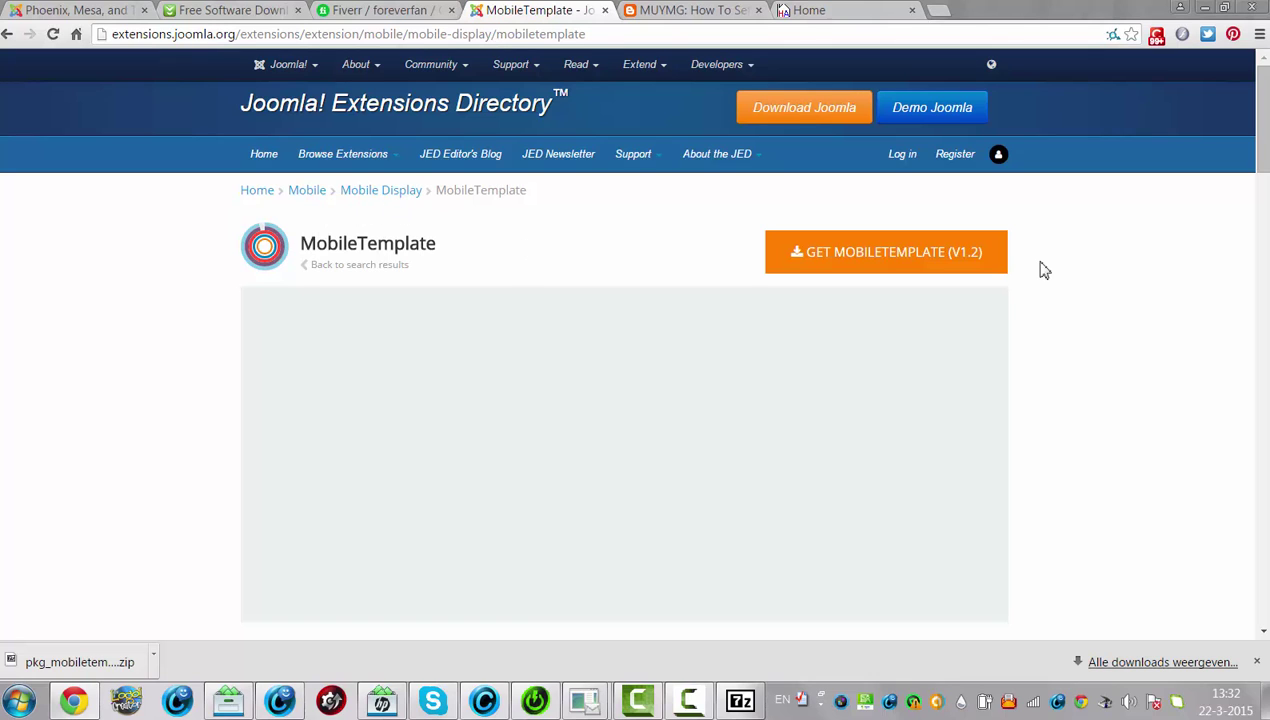
pyautogui.moveTo(1261, 110); pyautogui.dragTo(1261, 130)
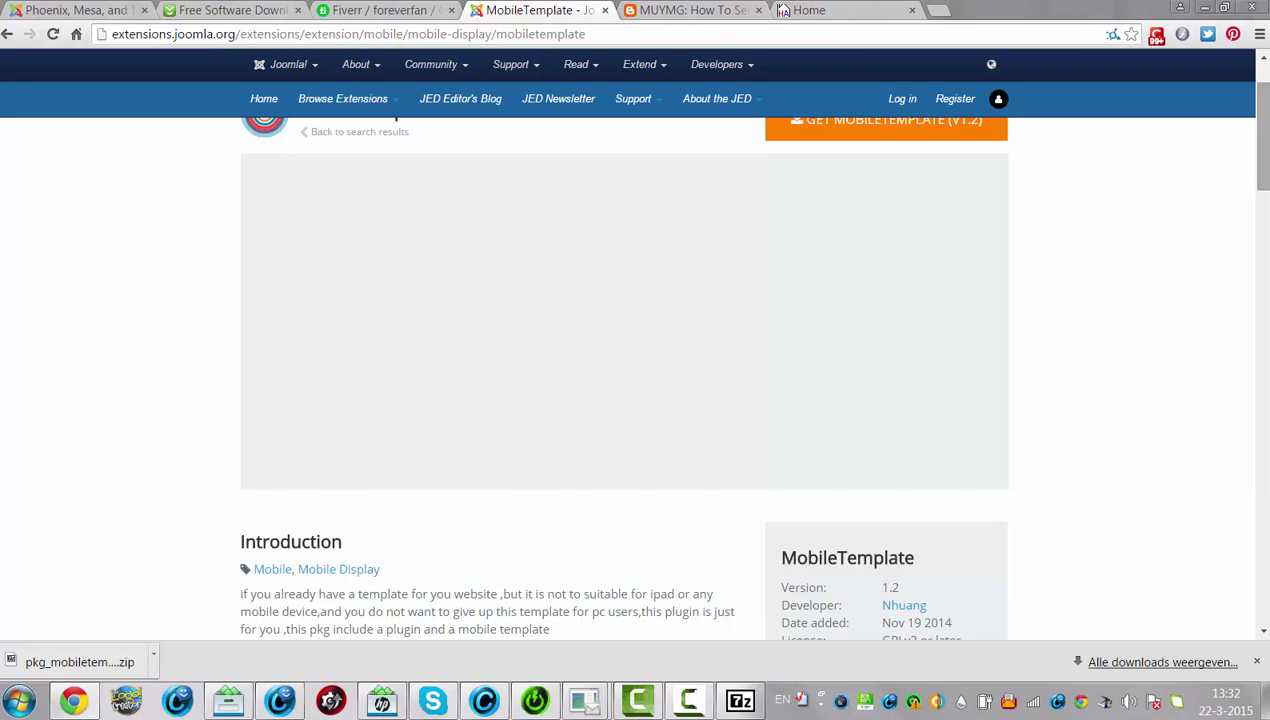
# Return to the MobileTemplate setup tutorial on the blog and select its full web address.
pyautogui.click(645, 12)
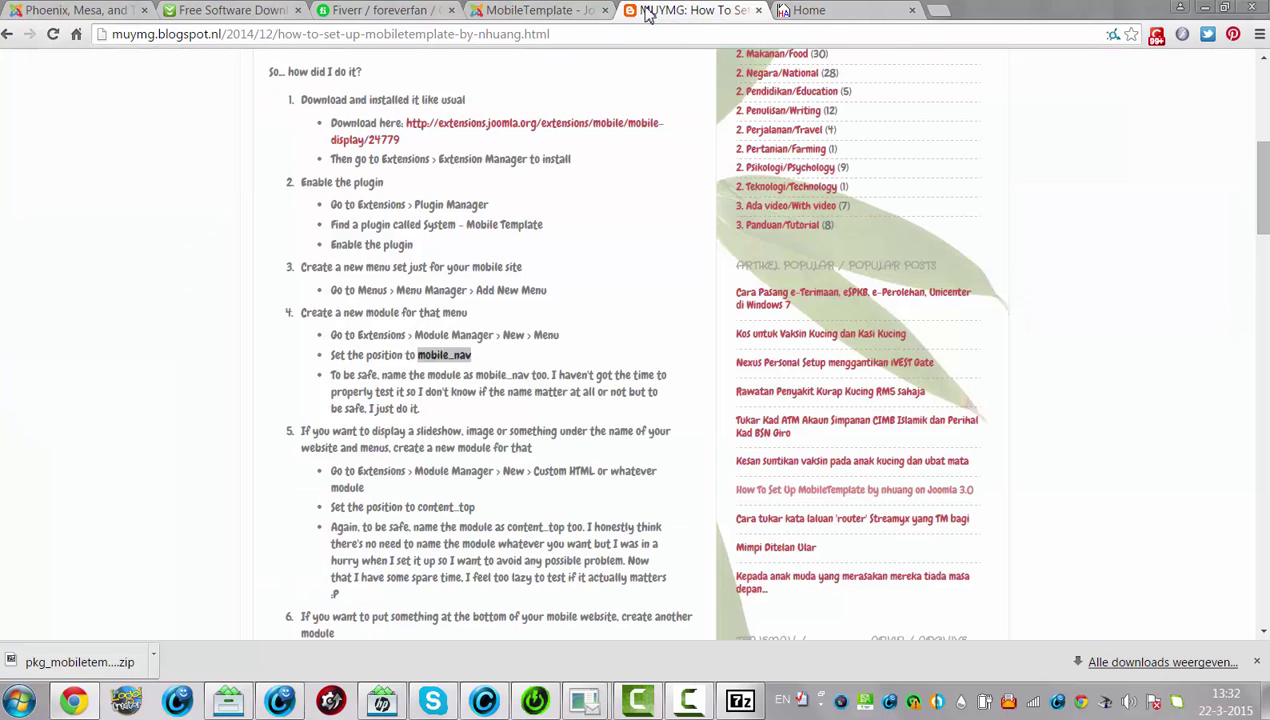
pyautogui.click(363, 42)
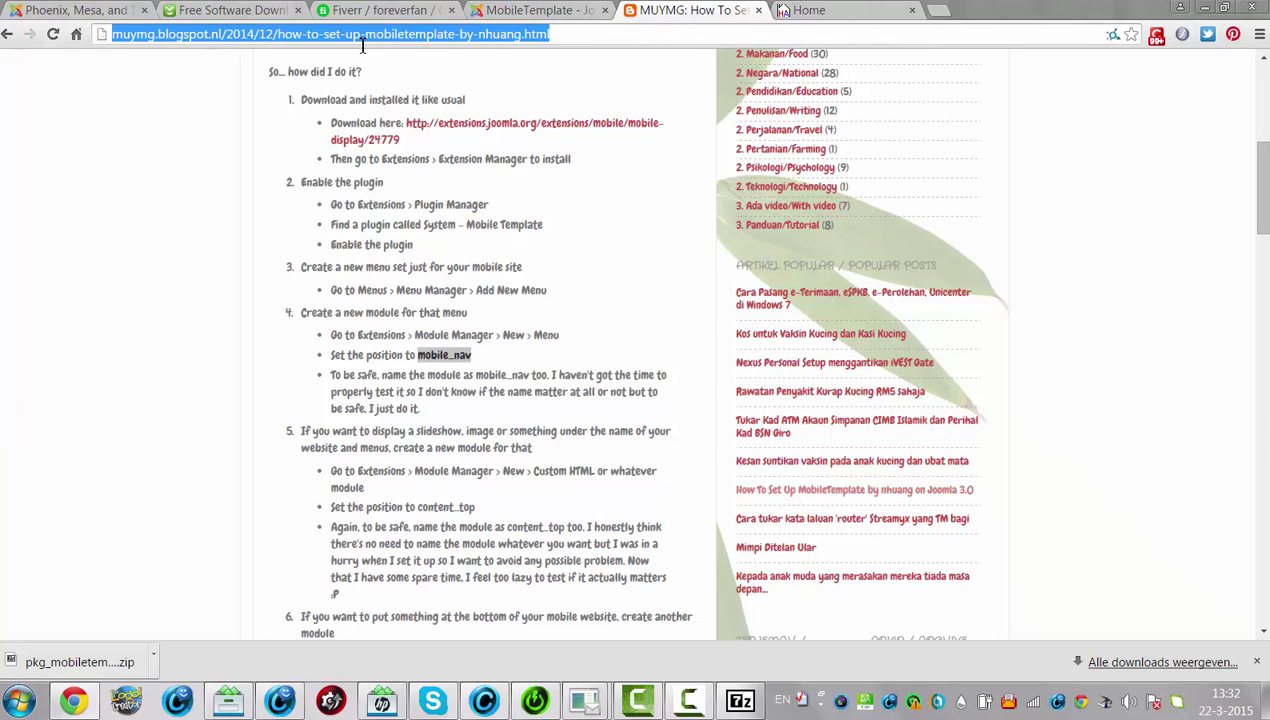